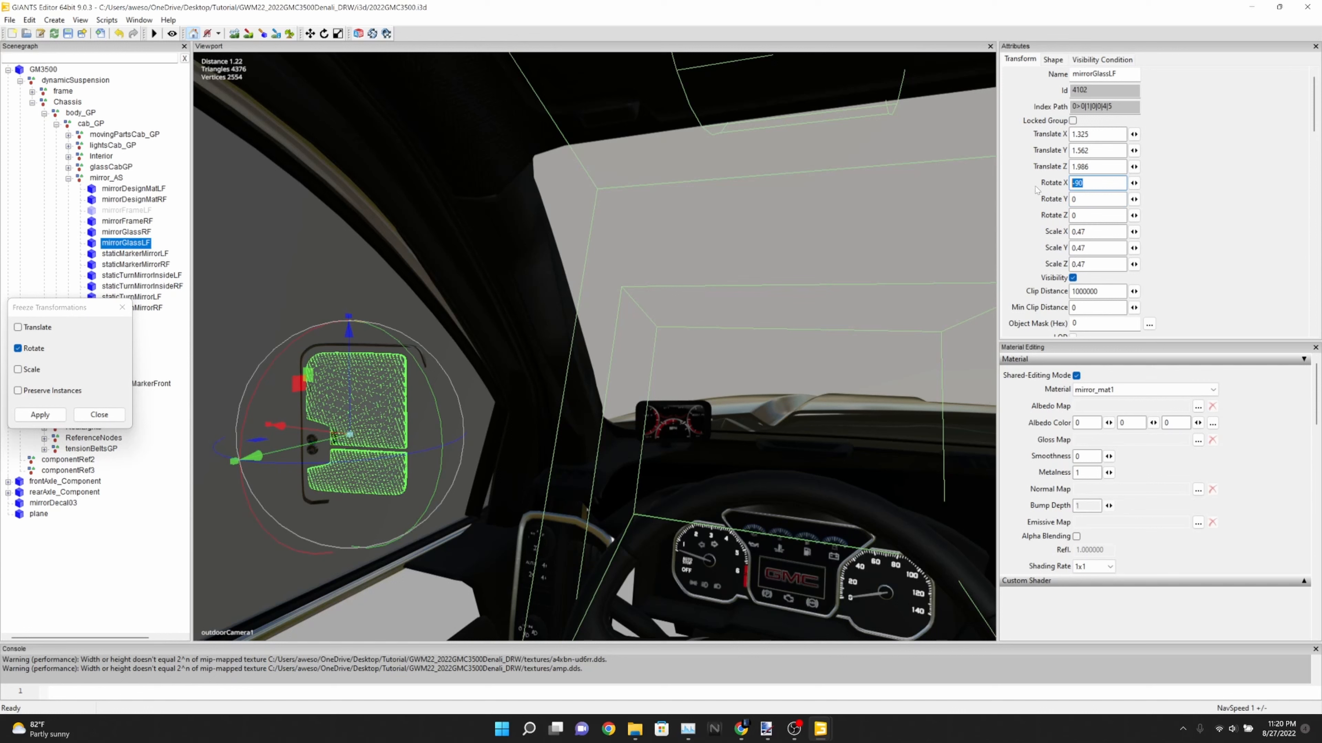
Undo the recent edits to mirrorGlassLF's rotation, the hiding of the left mirror frame, and the added plane
{"action": "type", "text": "0"}
{"action": "key", "text": "Return"}
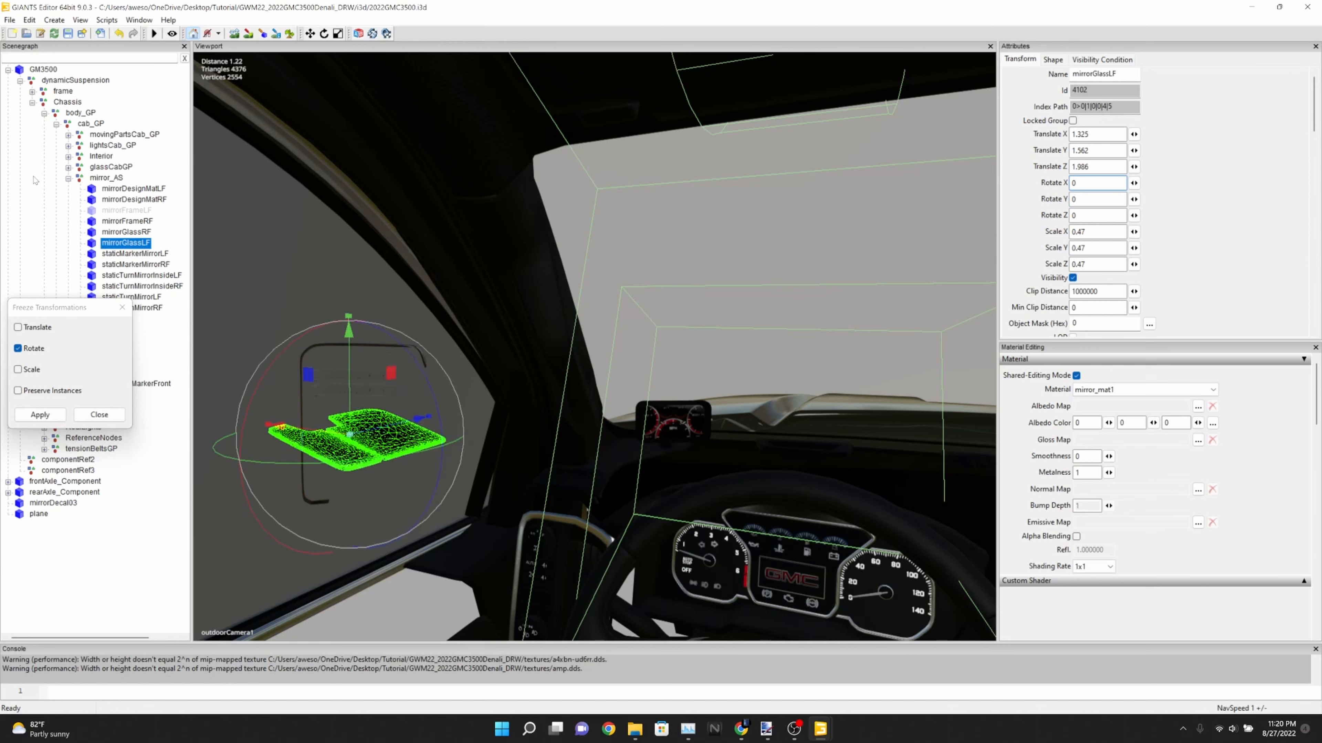
{"action": "left_click", "coordinate": [118, 36]}
{"action": "left_click", "coordinate": [119, 36]}
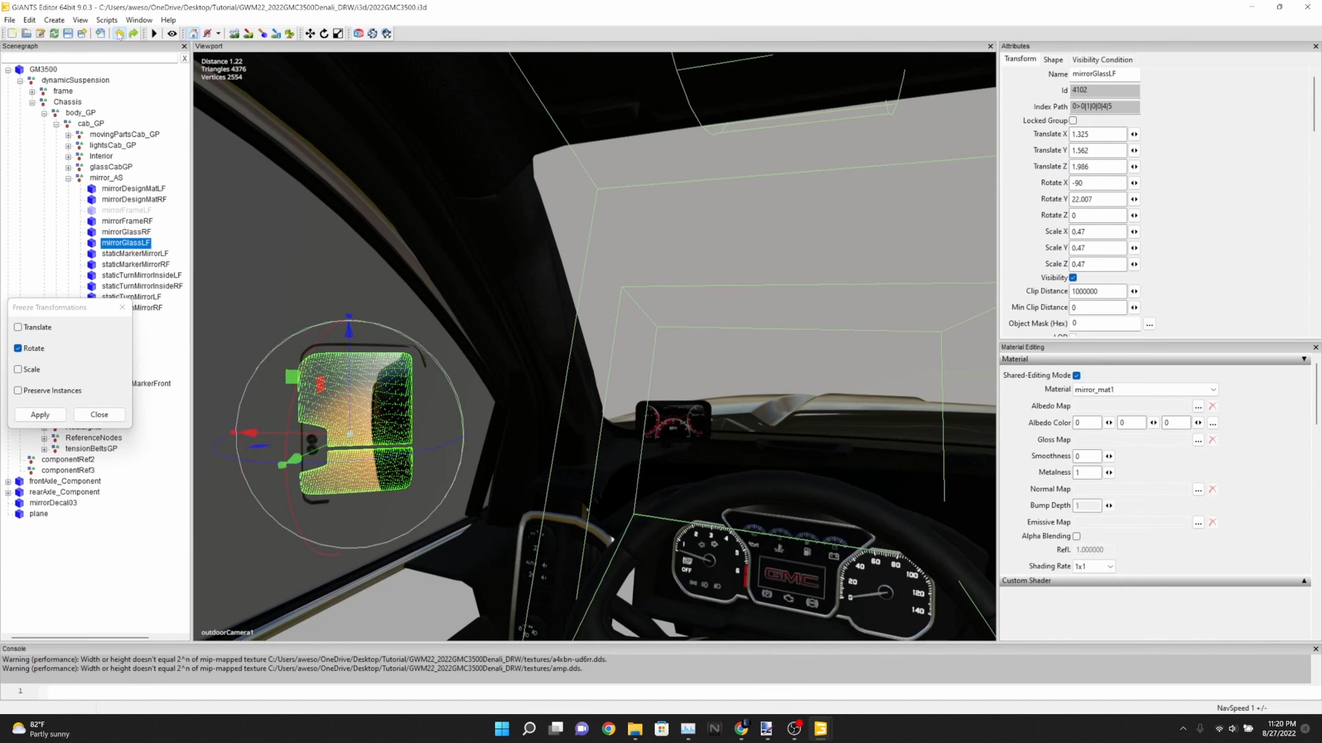
{"action": "left_click", "coordinate": [119, 36]}
{"action": "left_click", "coordinate": [118, 35]}
{"action": "left_click", "coordinate": [119, 35]}
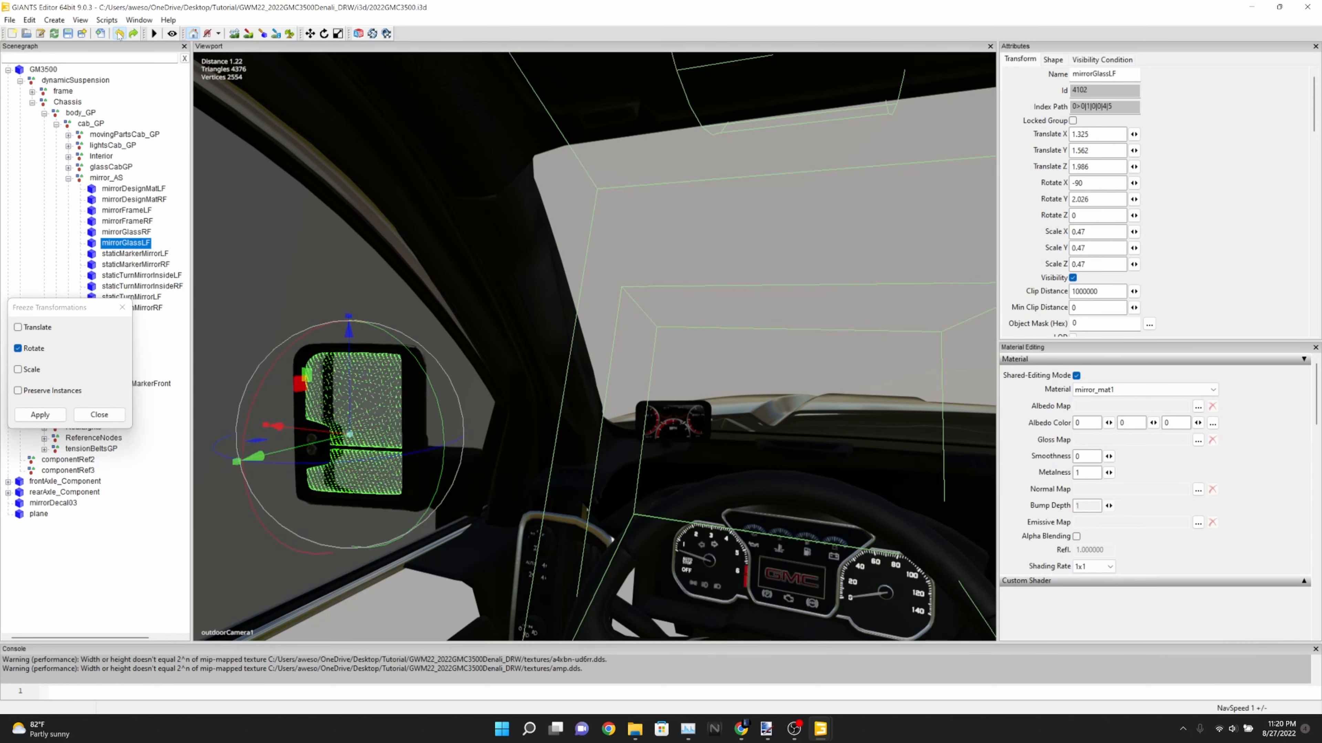
{"action": "left_click", "coordinate": [119, 35]}
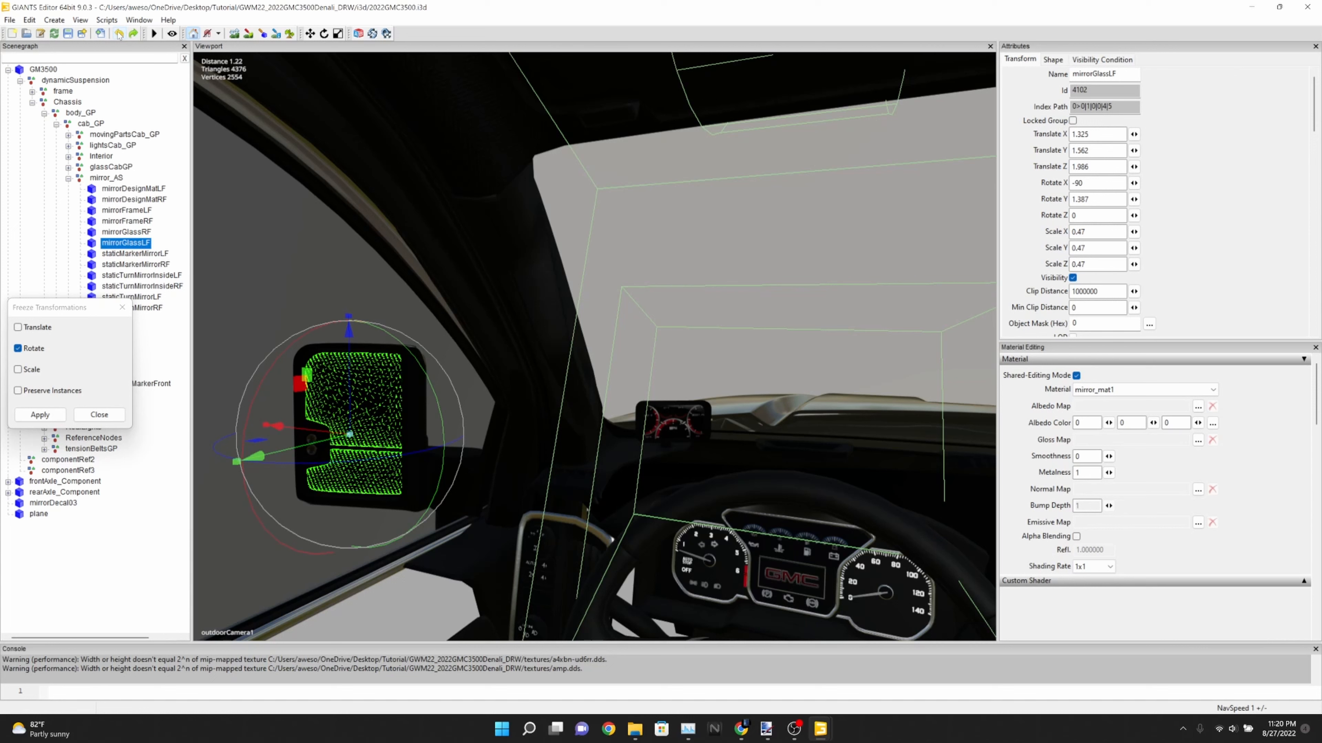
{"action": "left_click", "coordinate": [120, 35]}
{"action": "left_click", "coordinate": [119, 34]}
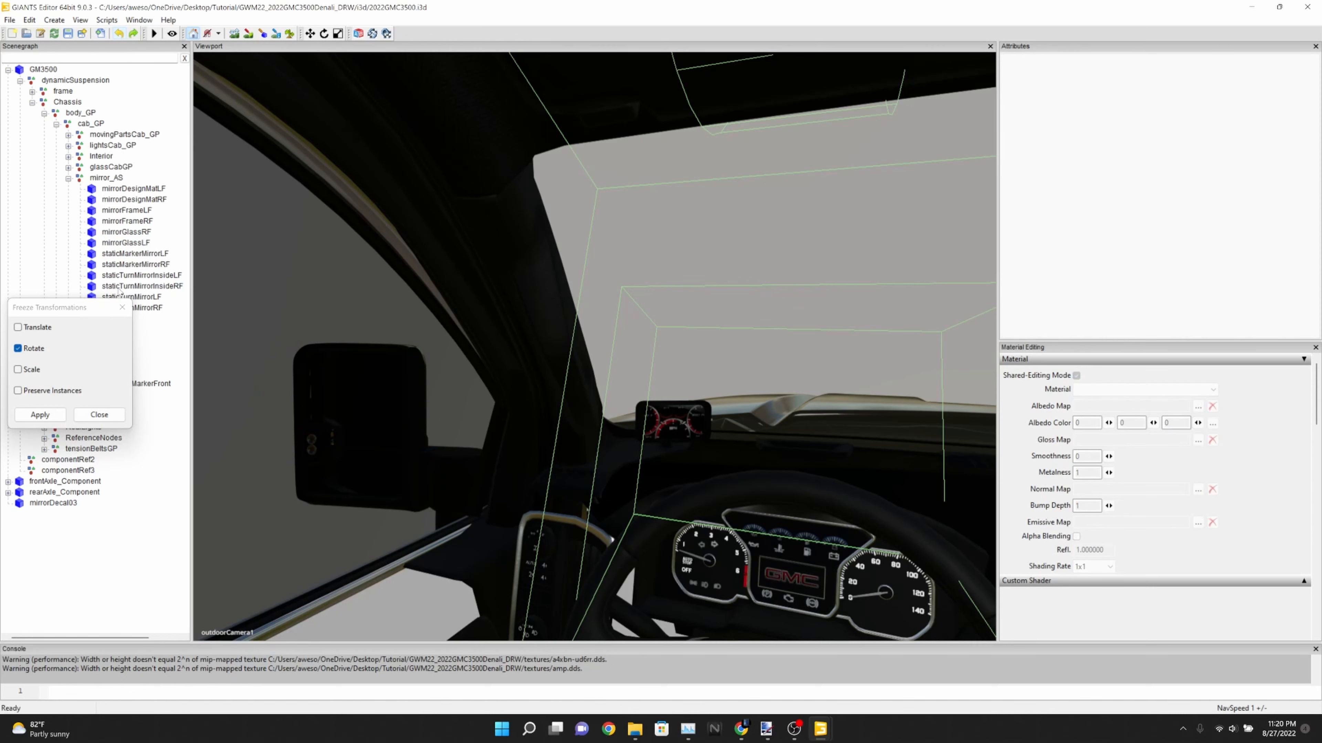
Try an X rotation of 0 on mirrorGlassLF, restore it to -90, and deselect the glass
{"action": "left_click", "coordinate": [141, 243]}
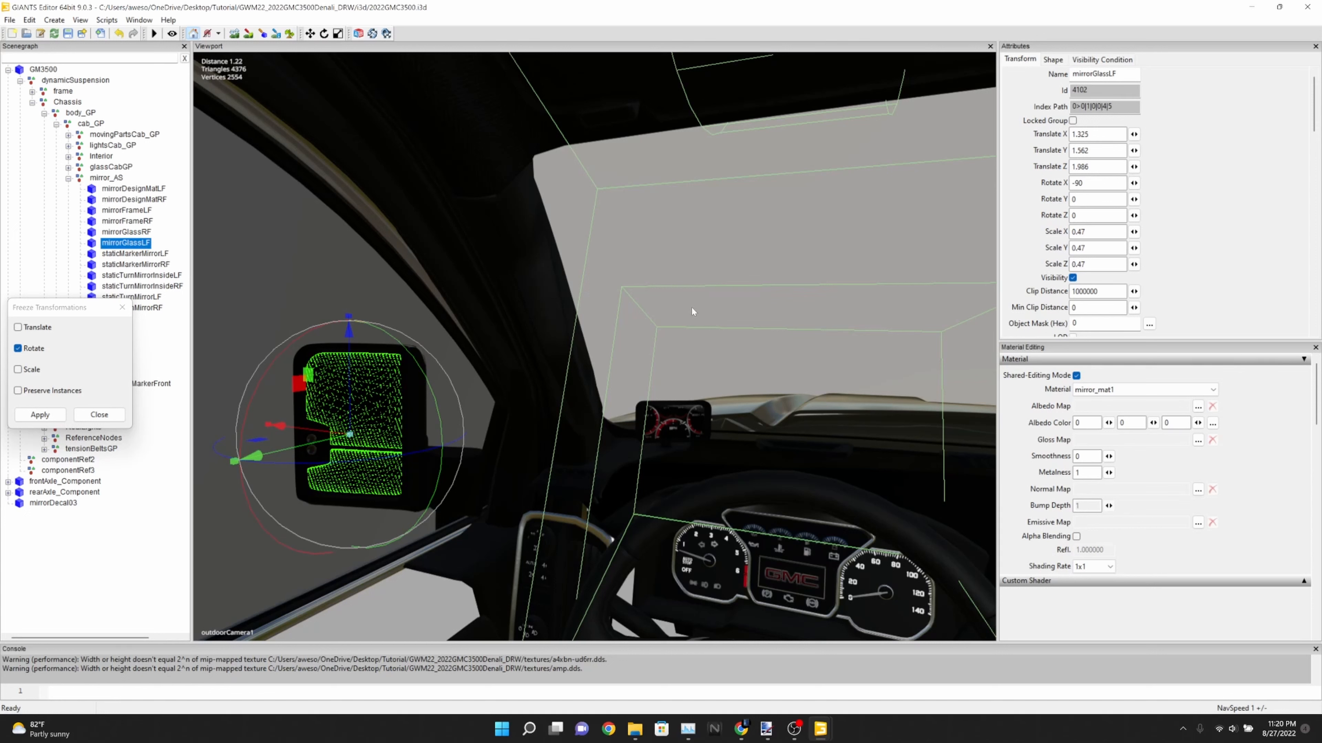
{"action": "double_click", "coordinate": [1087, 184]}
{"action": "type", "text": "0"}
{"action": "key", "text": "Return"}
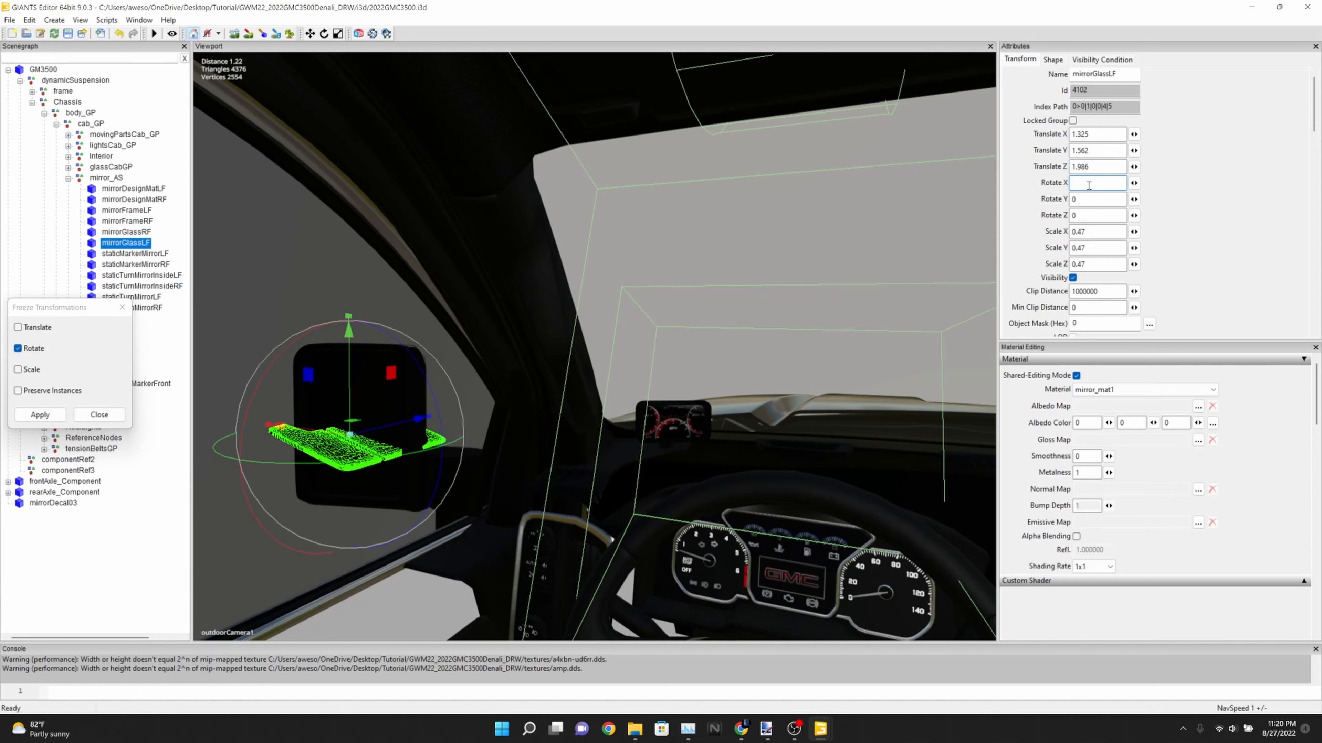
{"action": "type", "text": "-90"}
{"action": "key", "text": "Return"}
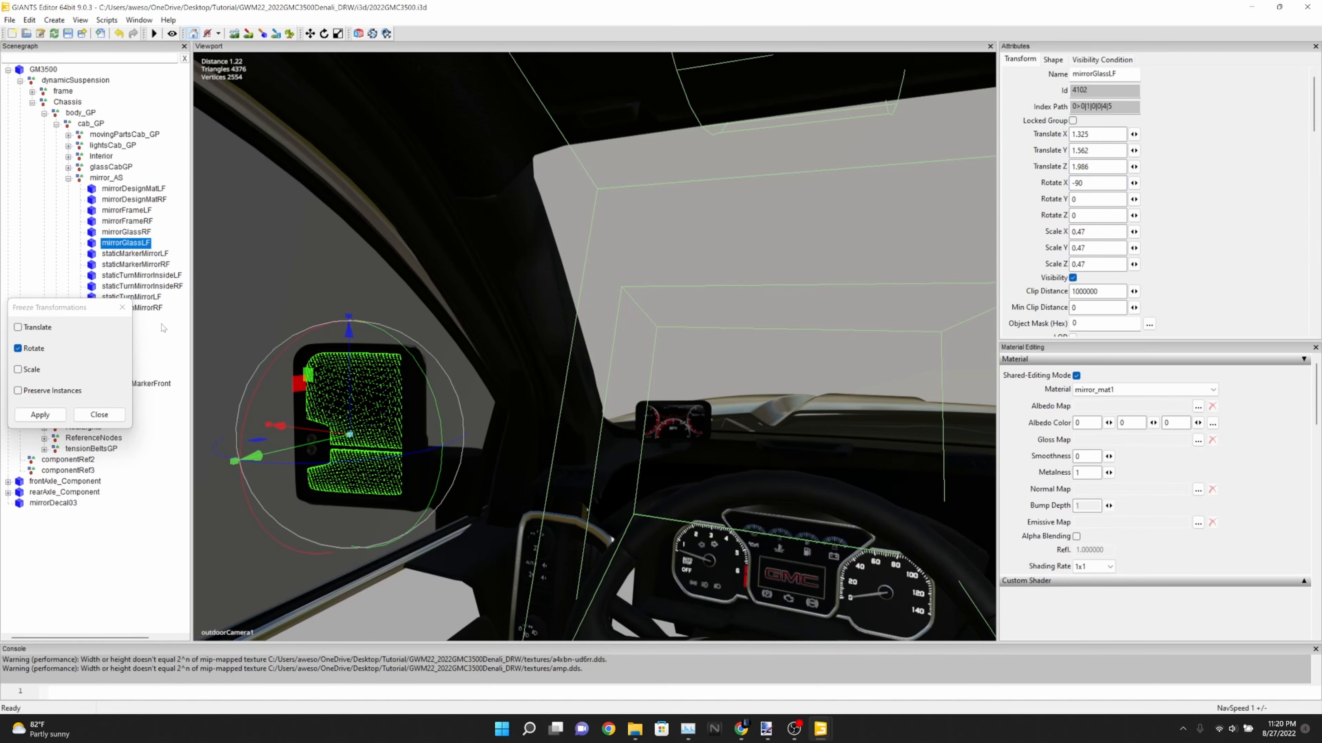
{"action": "left_click", "coordinate": [180, 347]}
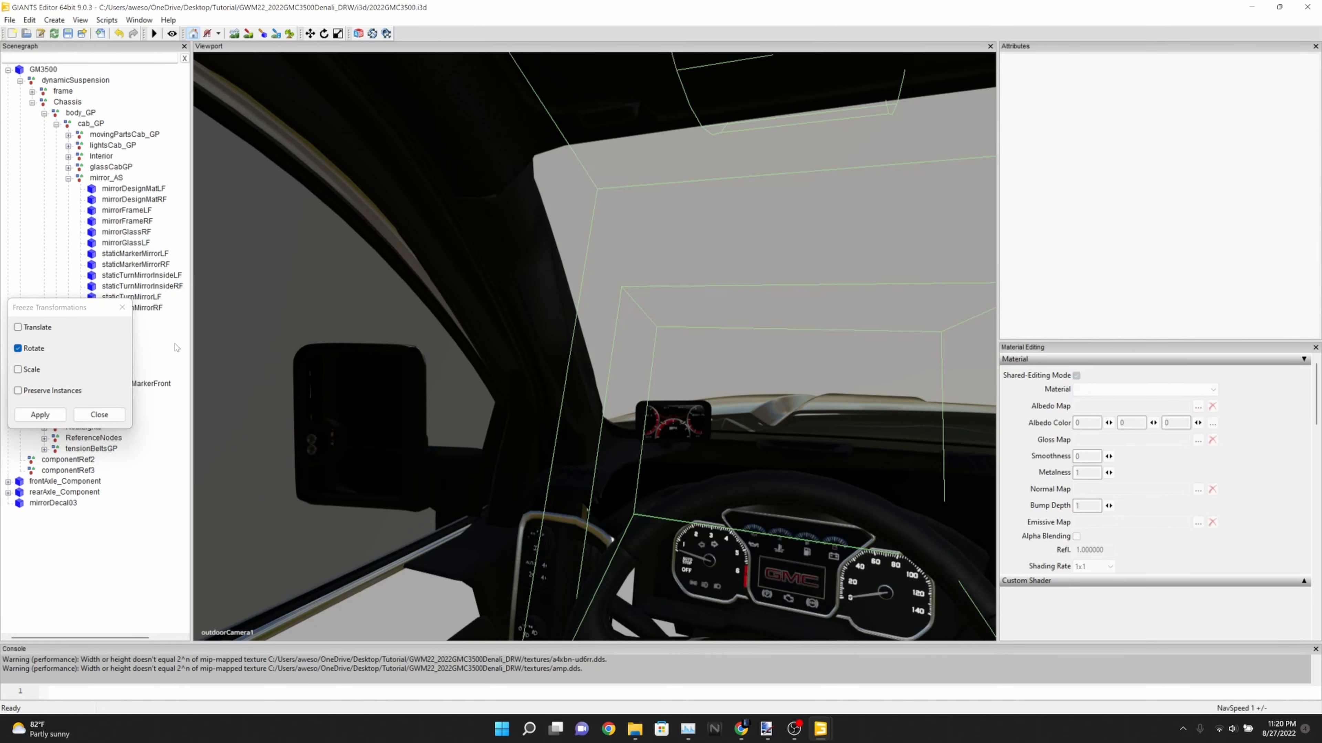
Freeze only the rotation of mirrorGlassLF
{"action": "left_click", "coordinate": [126, 243]}
{"action": "right_click", "coordinate": [137, 245]}
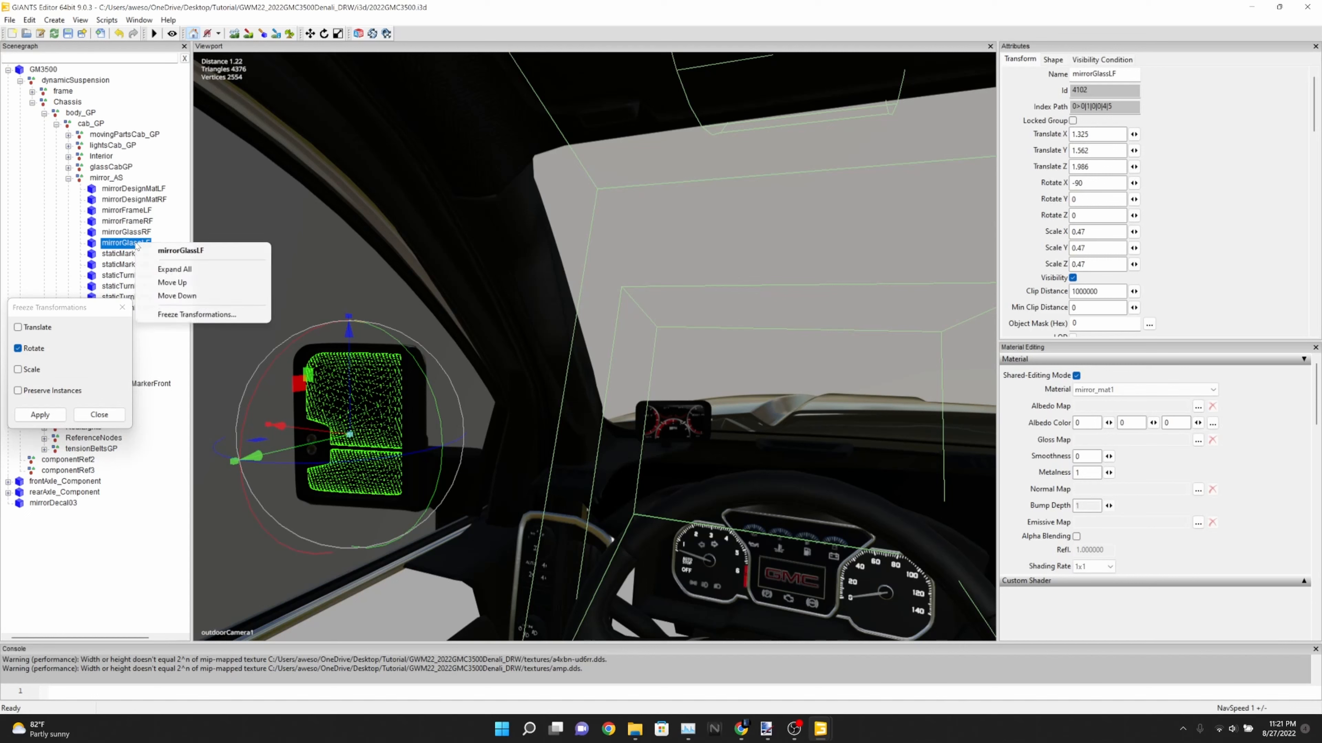
{"action": "left_click", "coordinate": [95, 348]}
{"action": "left_click", "coordinate": [40, 415]}
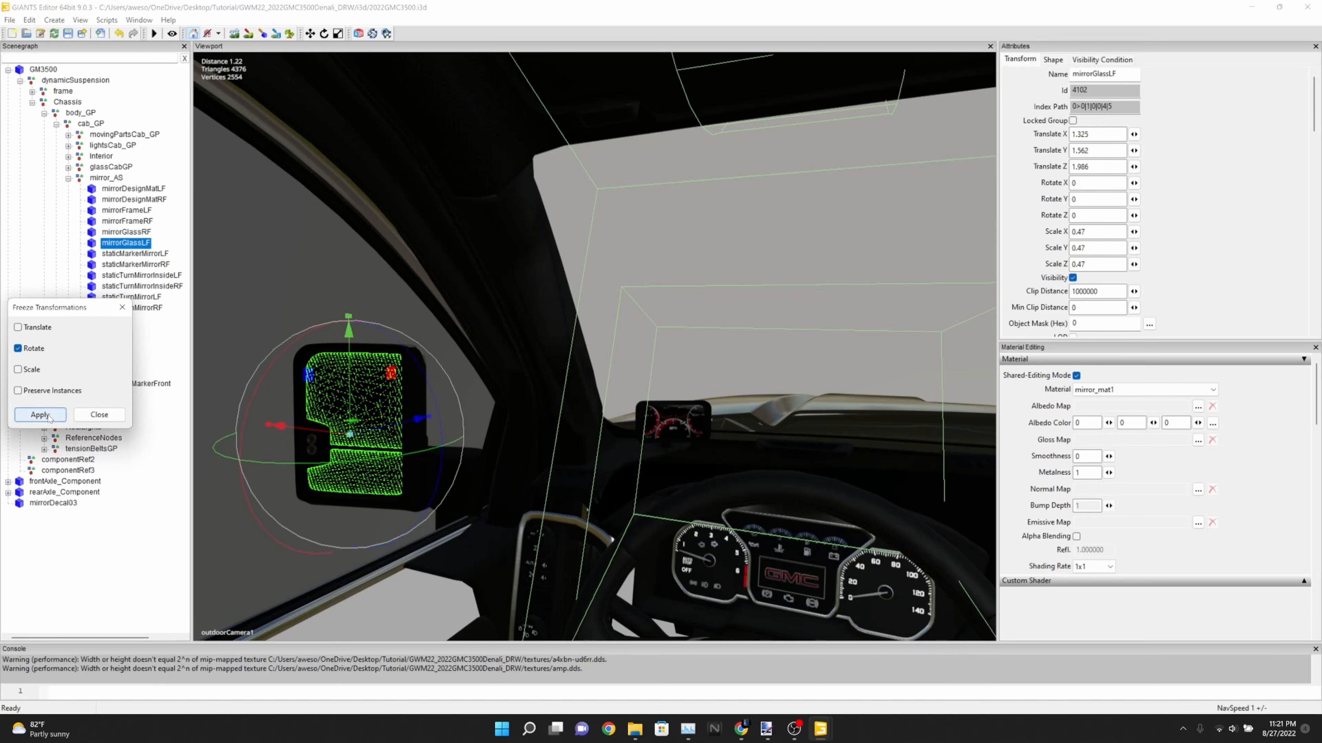
Set mirrorGlassLF's Y rotation to -22 and freeze that rotation
{"action": "double_click", "coordinate": [1088, 198]}
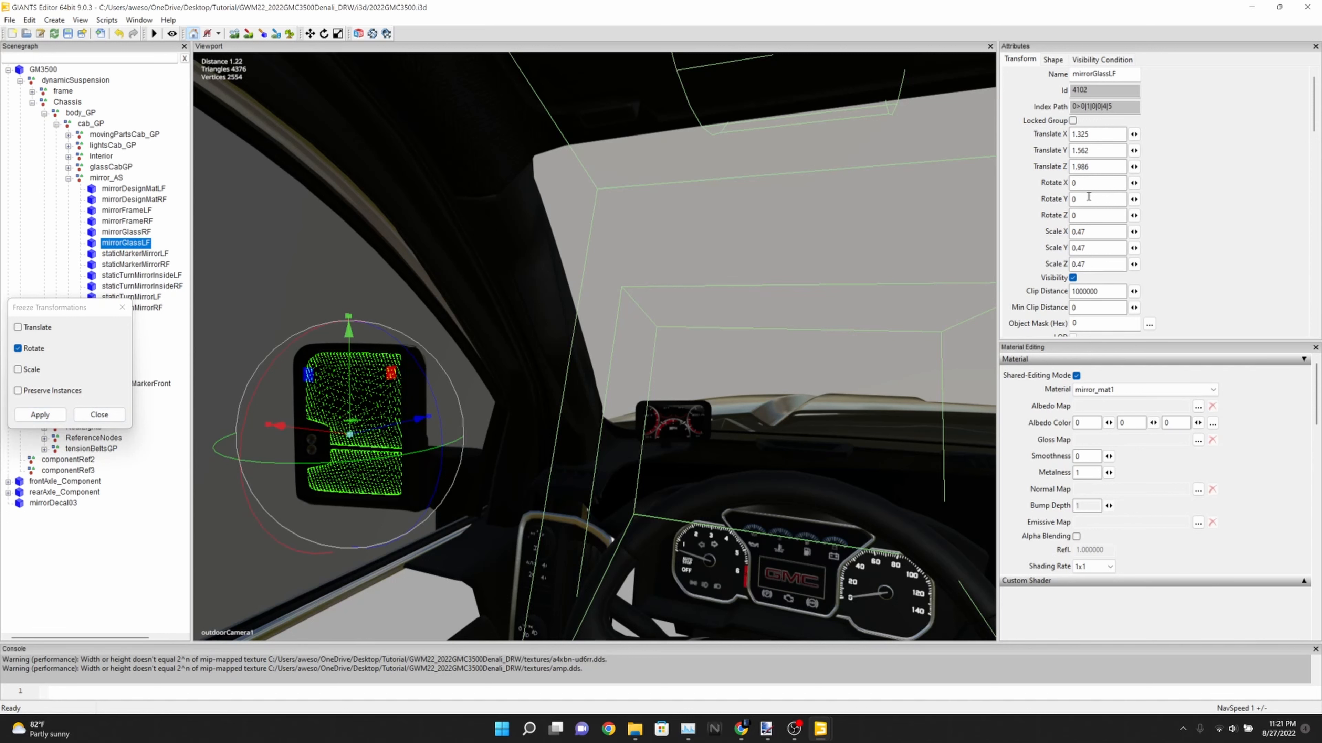
{"action": "type", "text": "-22"}
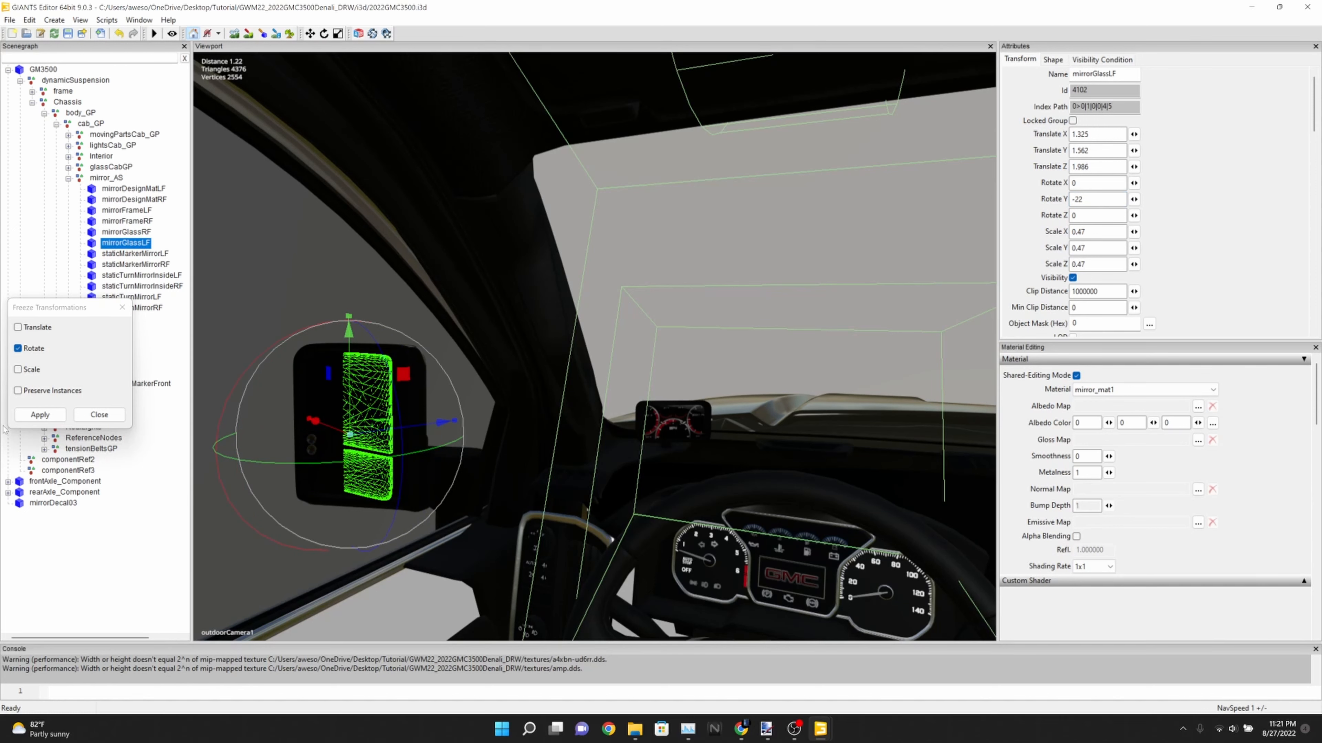
{"action": "left_click", "coordinate": [40, 415]}
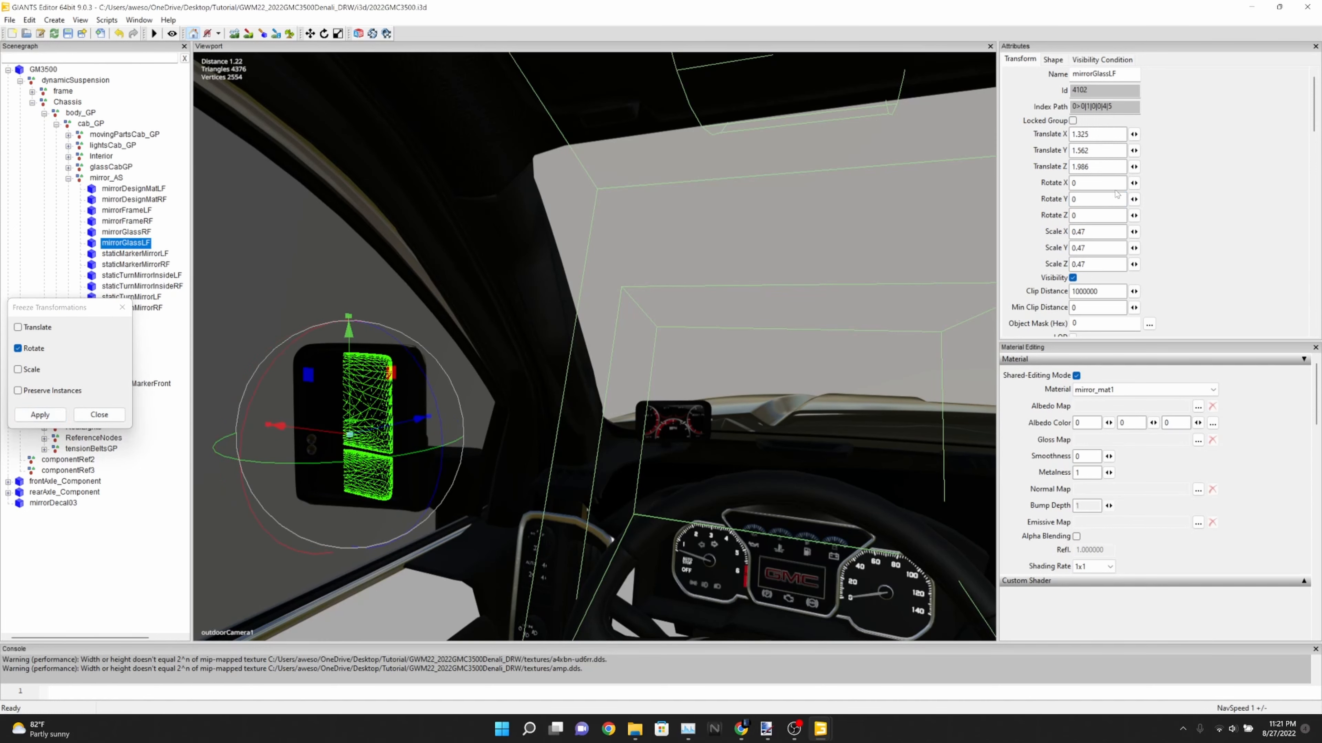
Set mirrorGlassLF's X rotation to 88 and freeze that rotation
{"action": "double_click", "coordinate": [1098, 183]}
{"action": "type", "text": "88"}
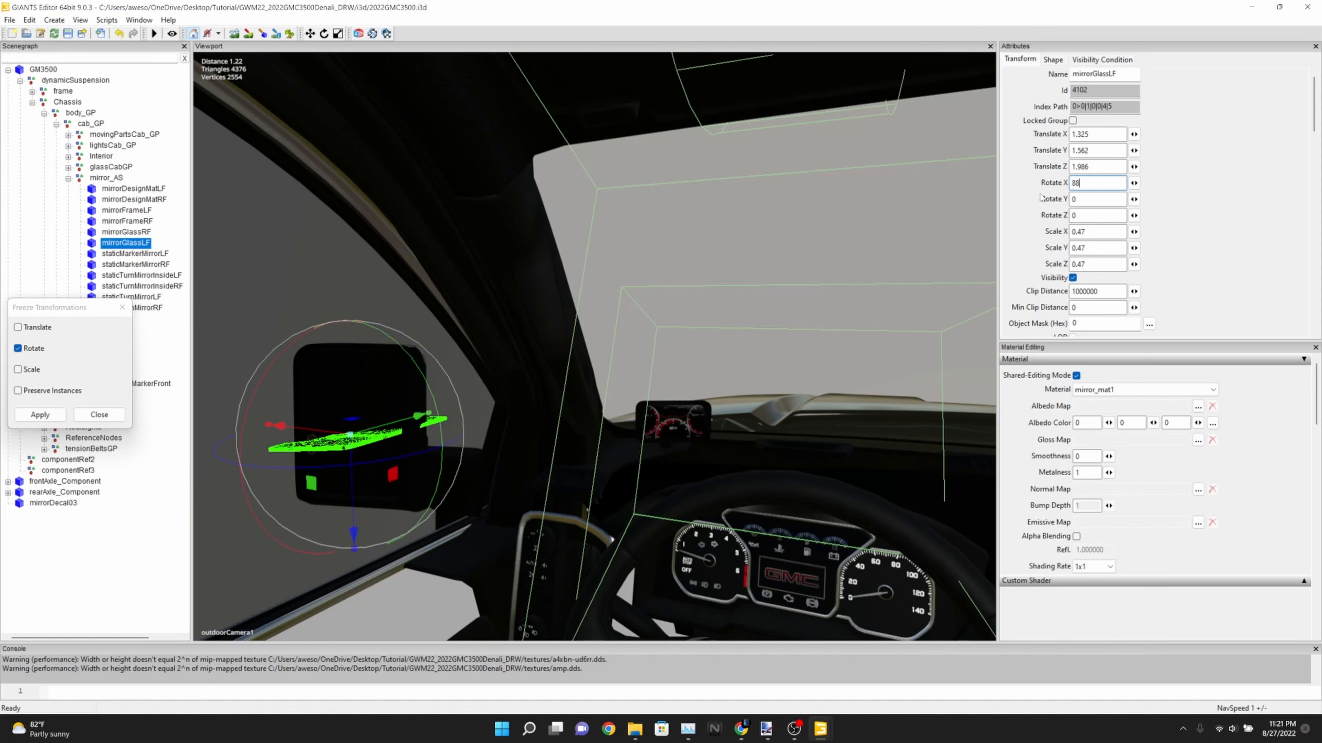
{"action": "left_click", "coordinate": [40, 414]}
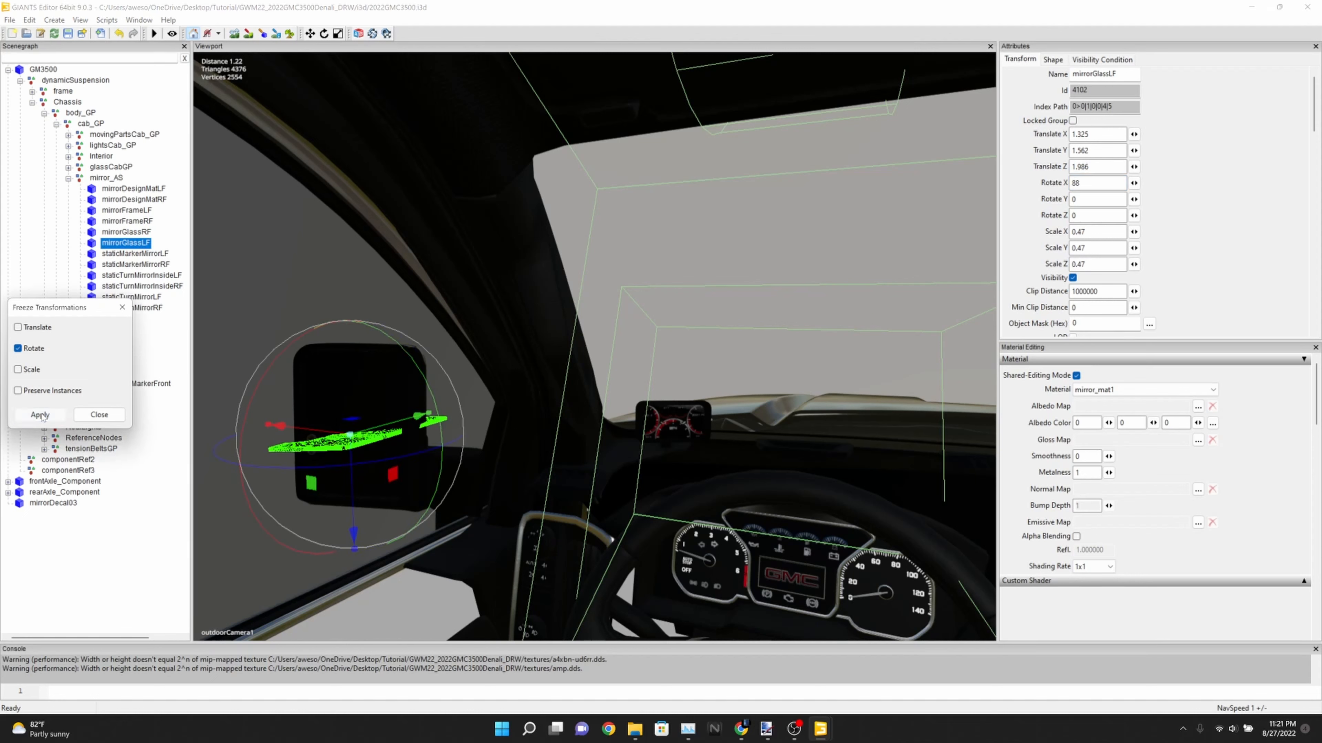
Set mirrorGlassLF's X rotation to -88 and its Y rotation to 22, and deselect the glass
{"action": "double_click", "coordinate": [1098, 183]}
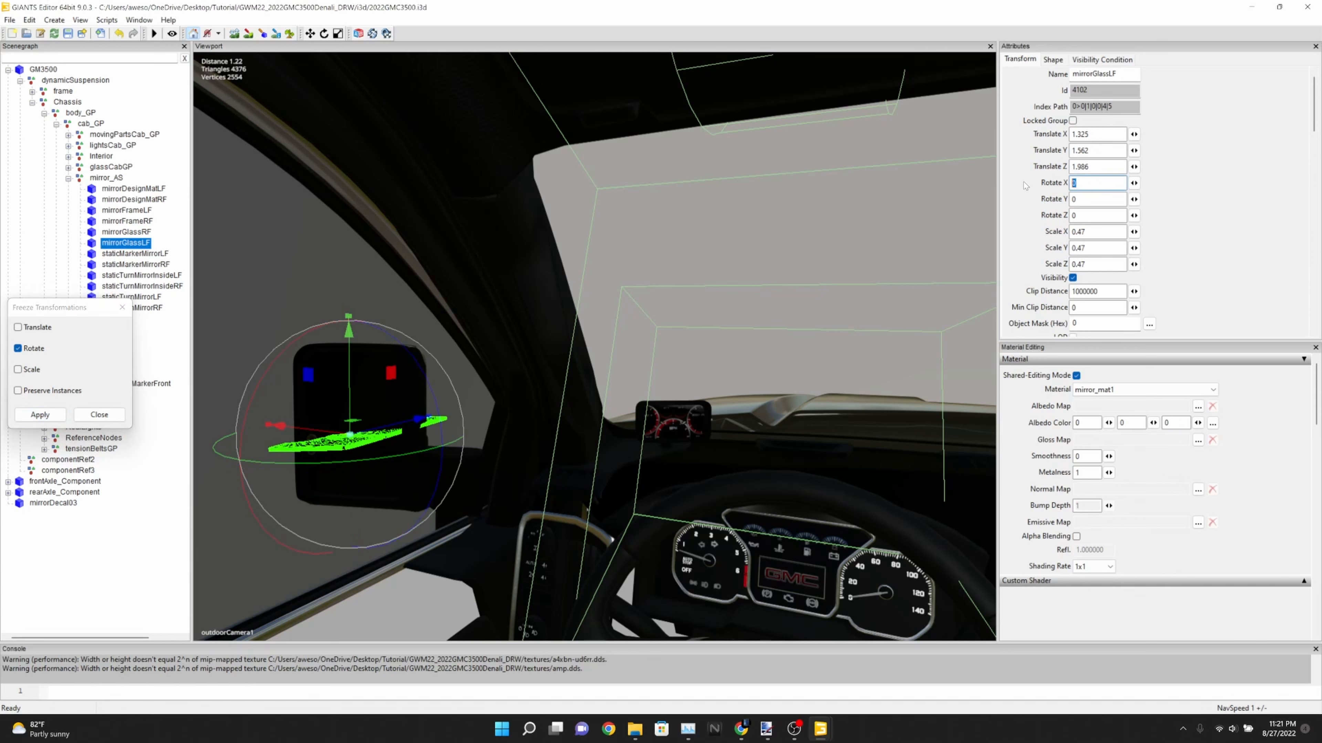
{"action": "type", "text": "-88"}
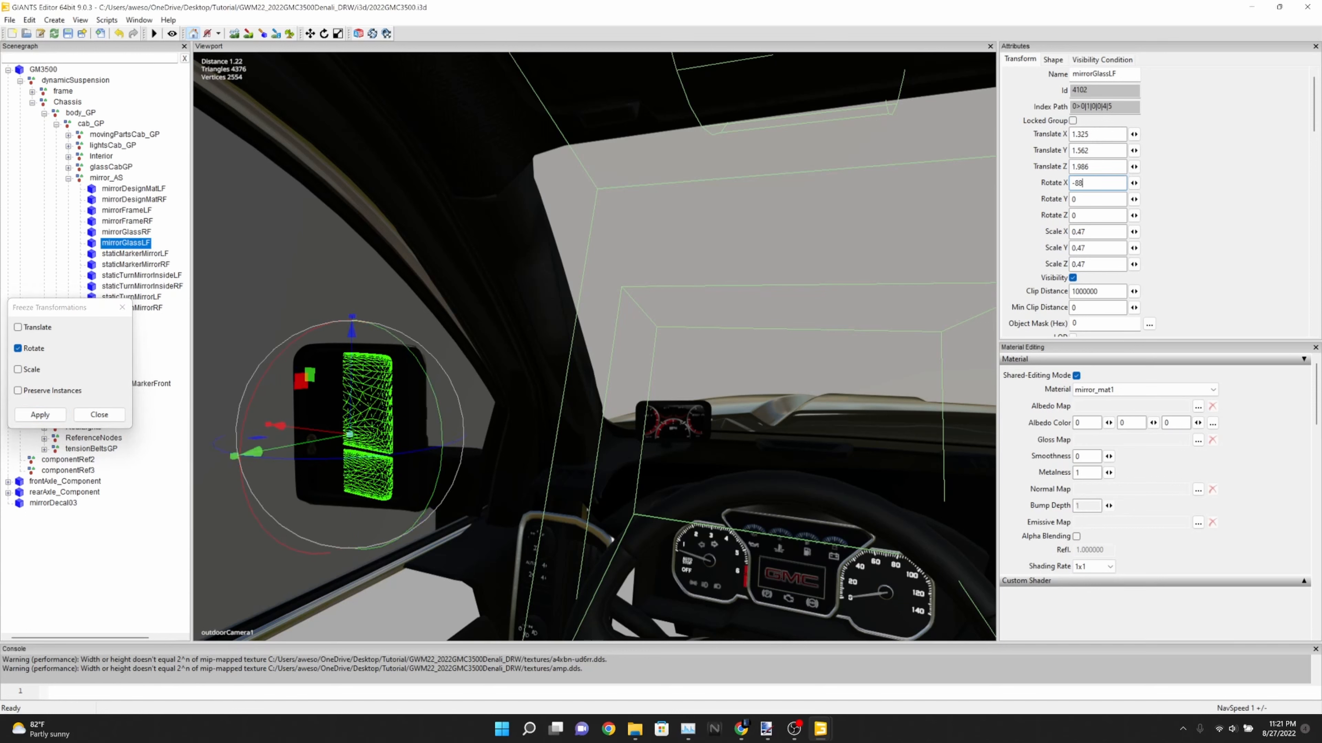
{"action": "key", "text": "Tab"}
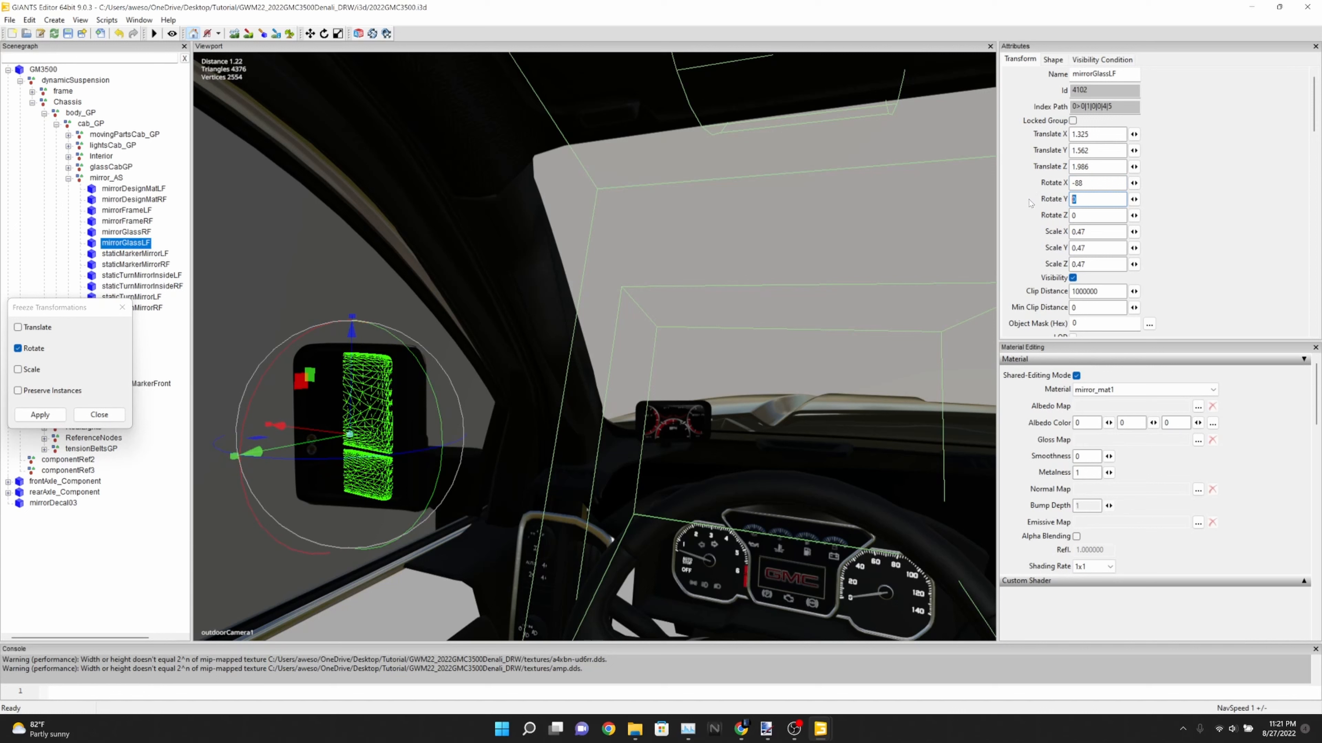
{"action": "type", "text": "-22"}
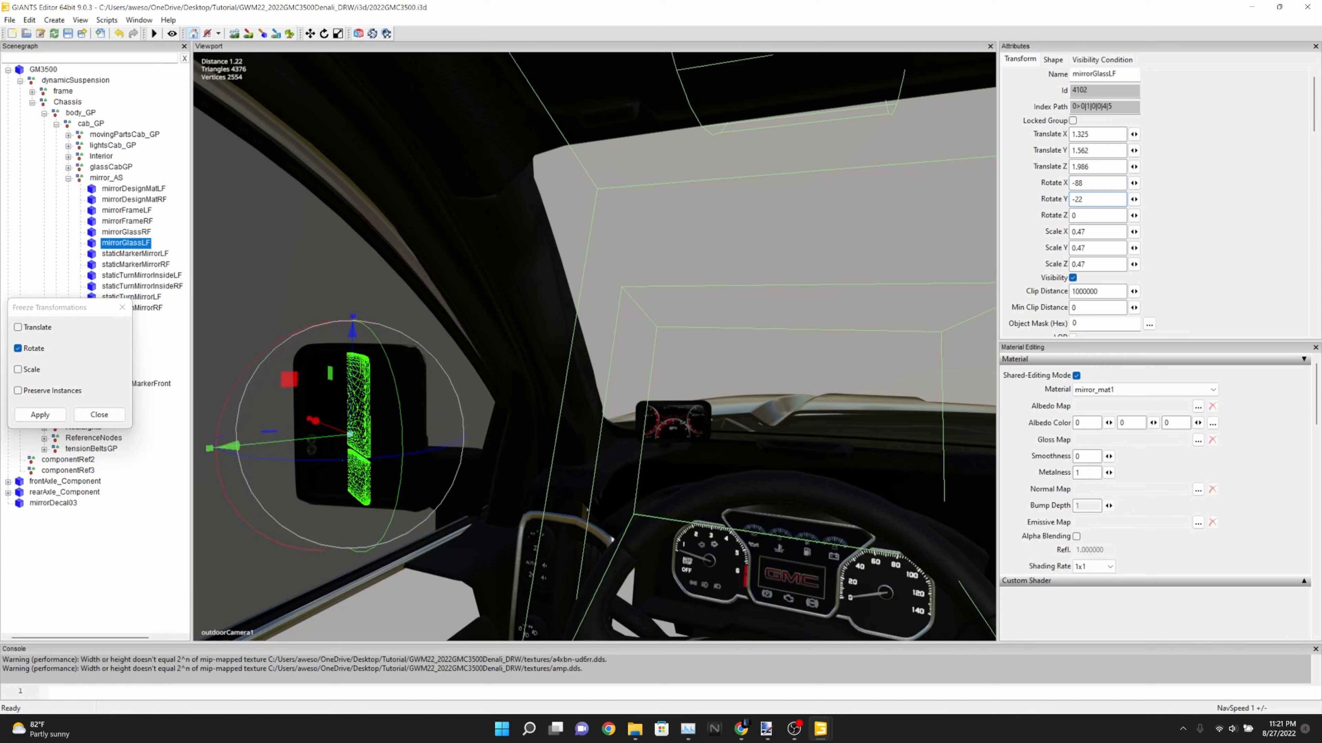
{"action": "key", "text": "BackSpace"}
{"action": "key", "text": "BackSpace"}
{"action": "key", "text": "BackSpace"}
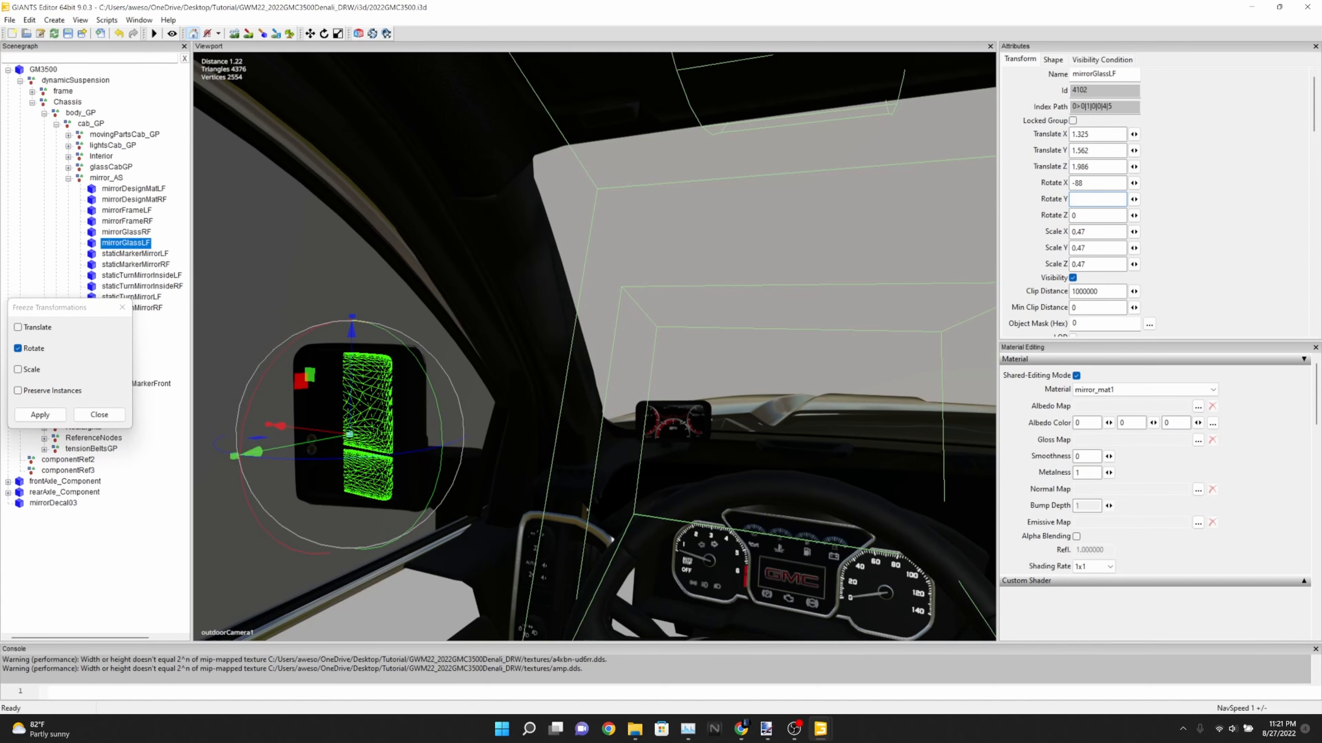
{"action": "type", "text": "22"}
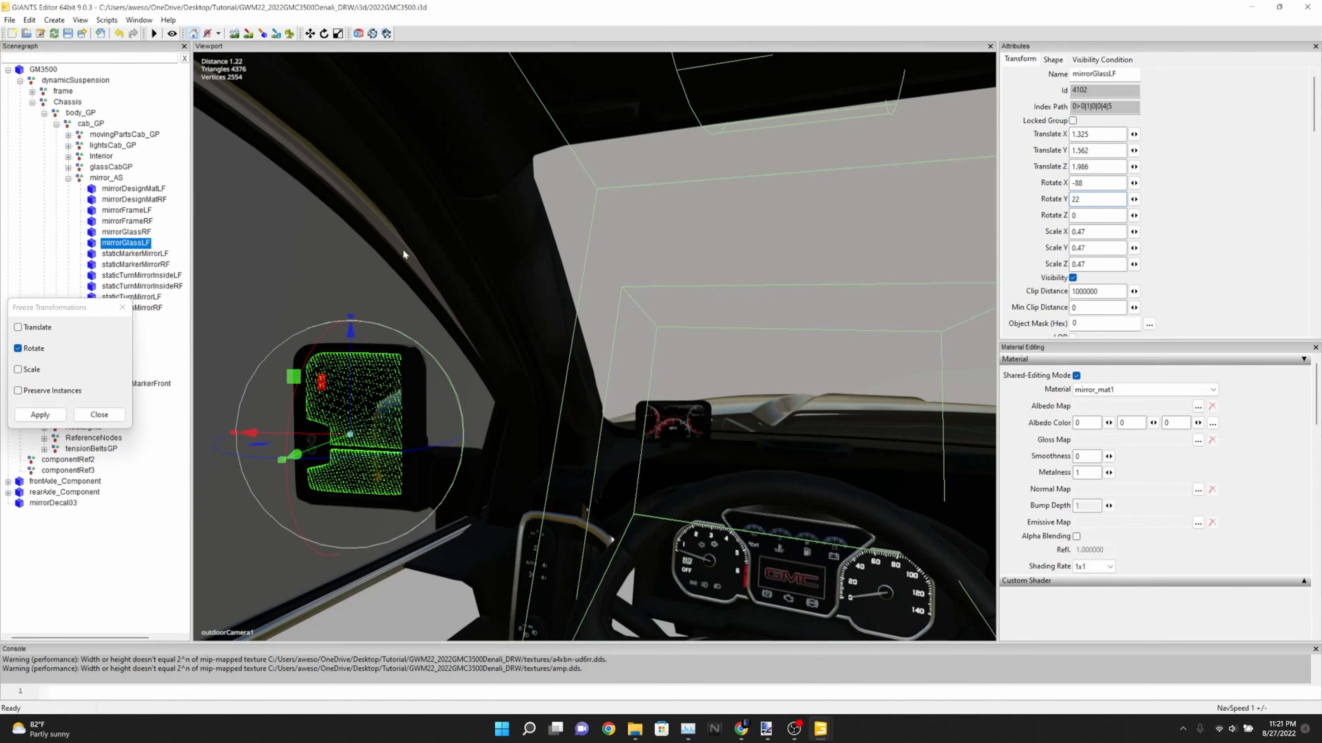
{"action": "left_click", "coordinate": [158, 505]}
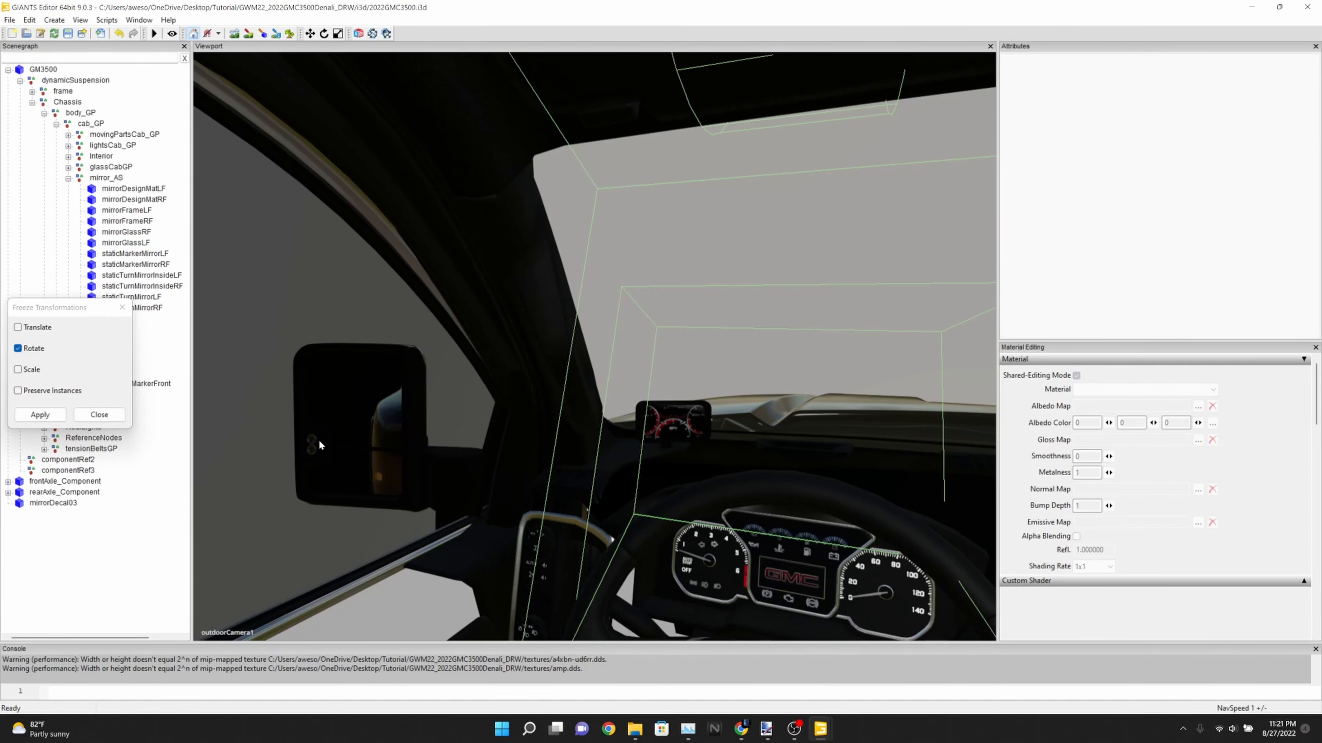
Hide the right mirror frame, mirrorFrameRF, by turning off its visibility
{"action": "left_click_drag", "start_coordinate": [367, 418], "coordinate": [396, 419], "text": "alt"}
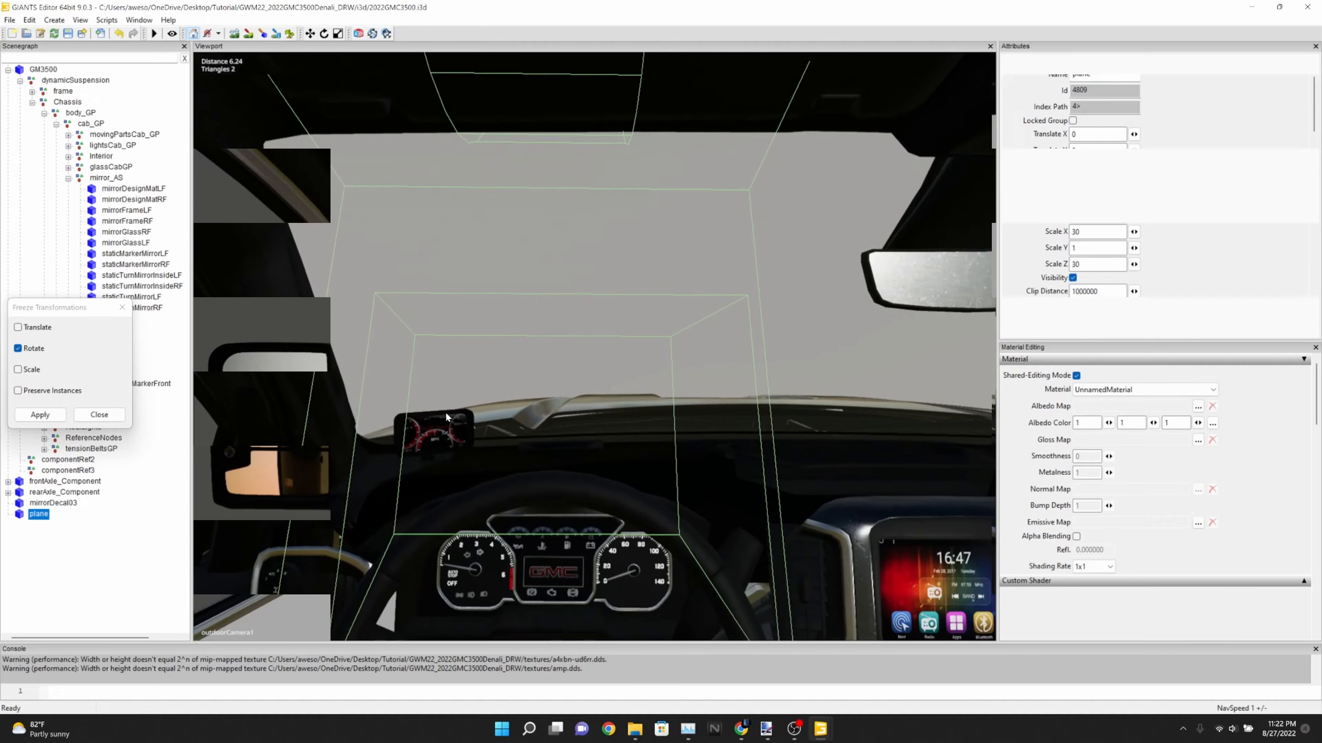
{"action": "left_click_drag", "start_coordinate": [446, 417], "coordinate": [553, 345], "text": "alt"}
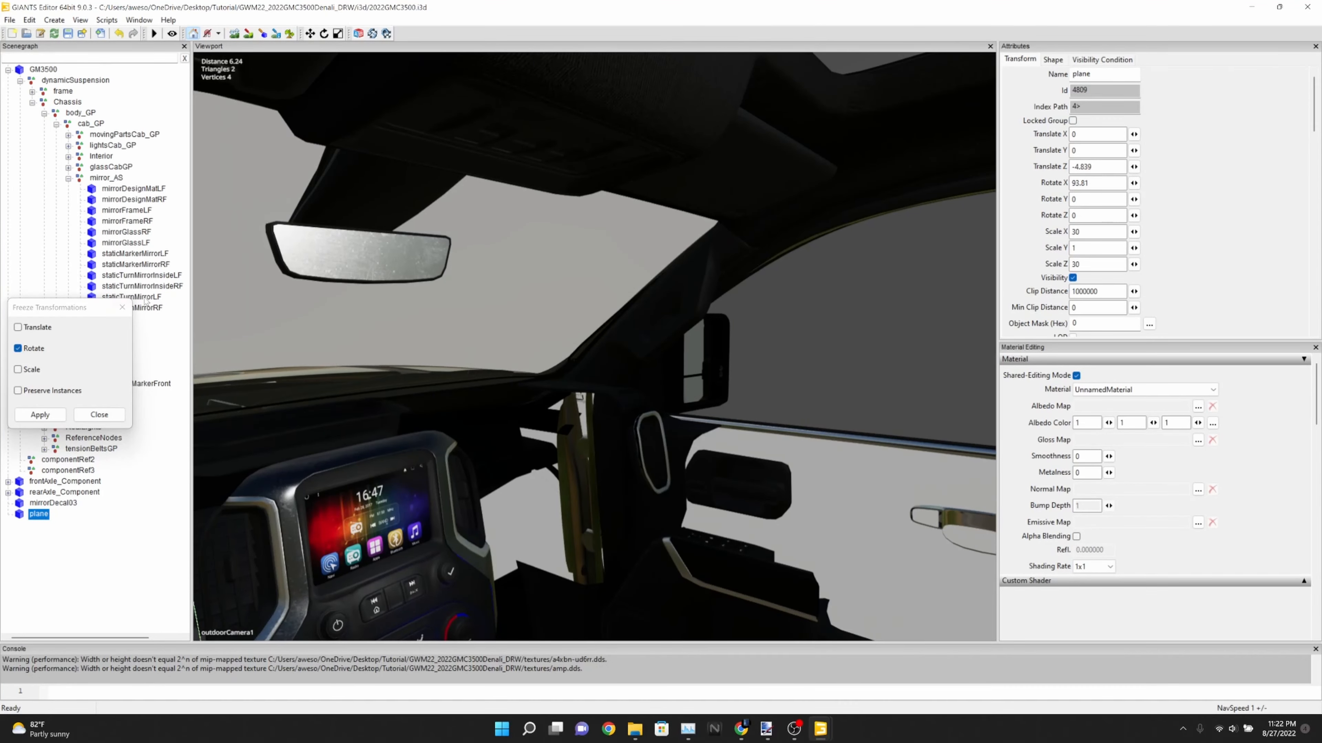
{"action": "left_click", "coordinate": [126, 210]}
{"action": "left_click", "coordinate": [134, 222]}
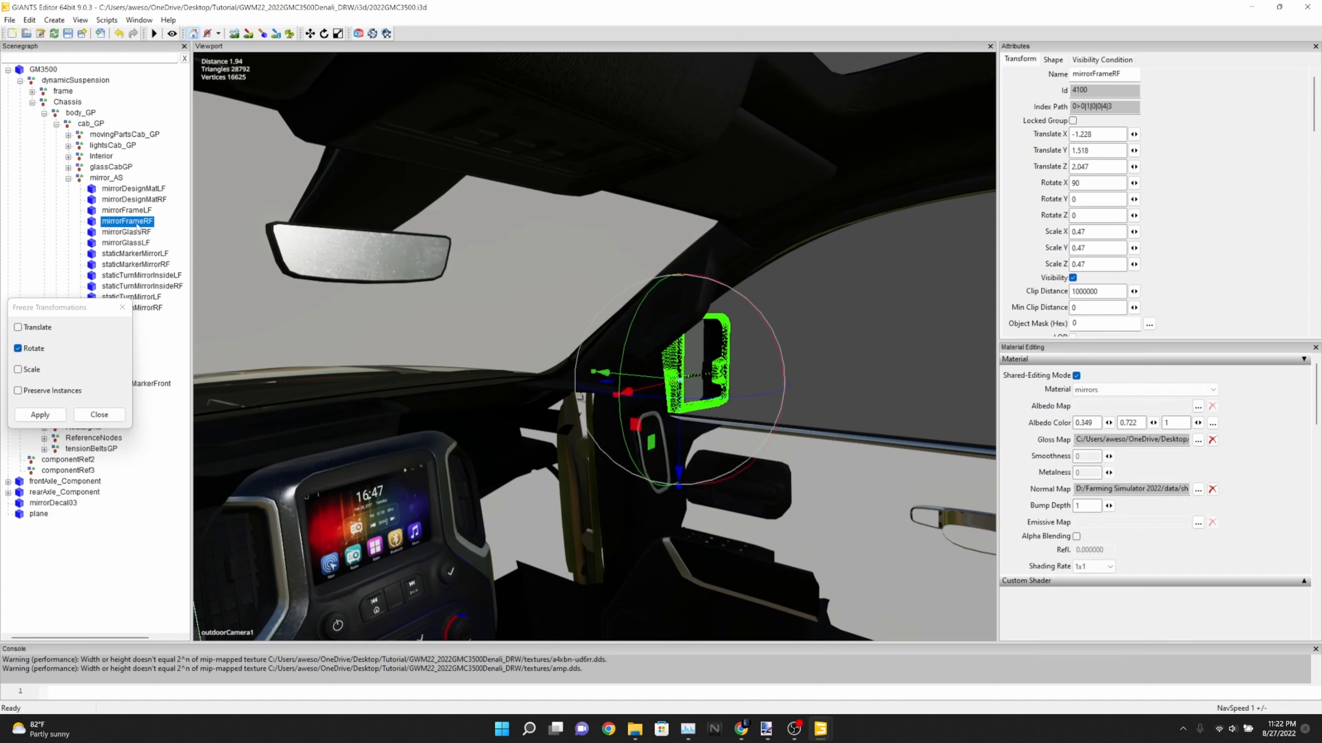
{"action": "left_click", "coordinate": [1072, 279]}
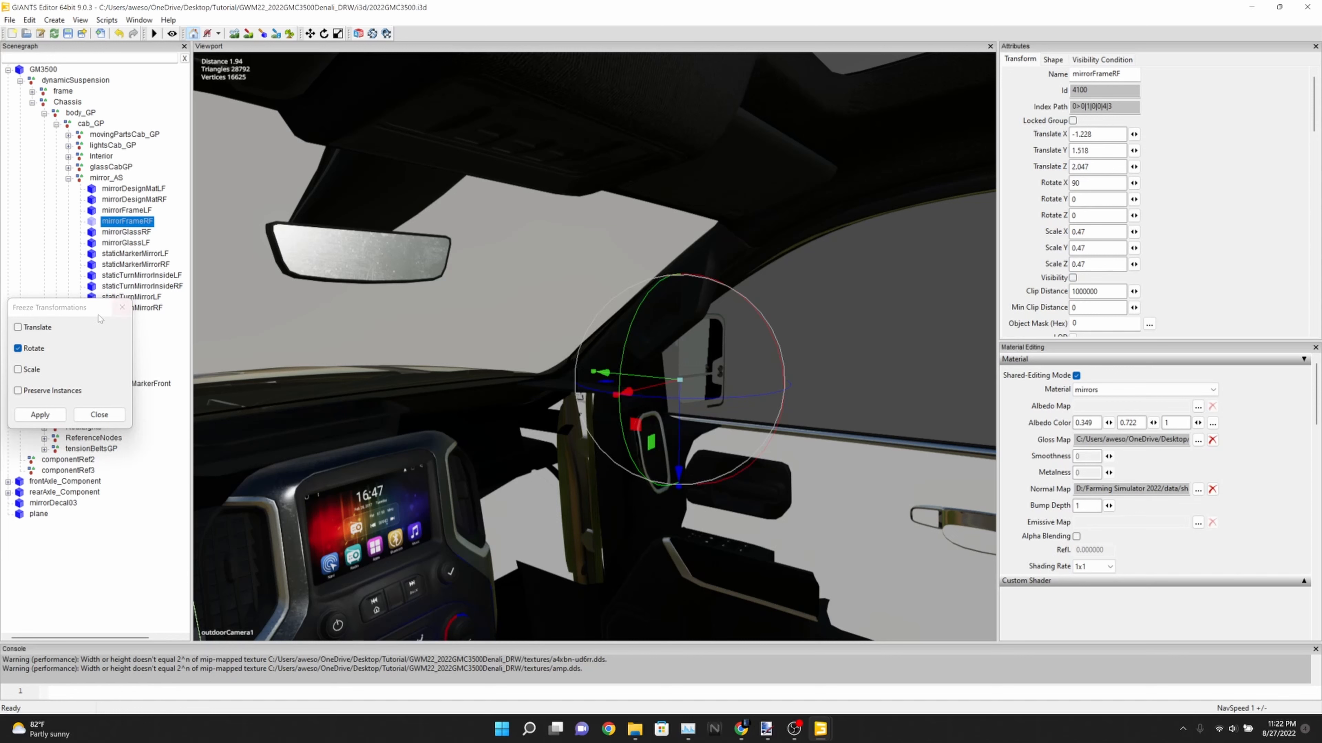
Freeze the rotation of the right mirror glass, mirrorGlassRF
{"action": "left_click", "coordinate": [137, 235]}
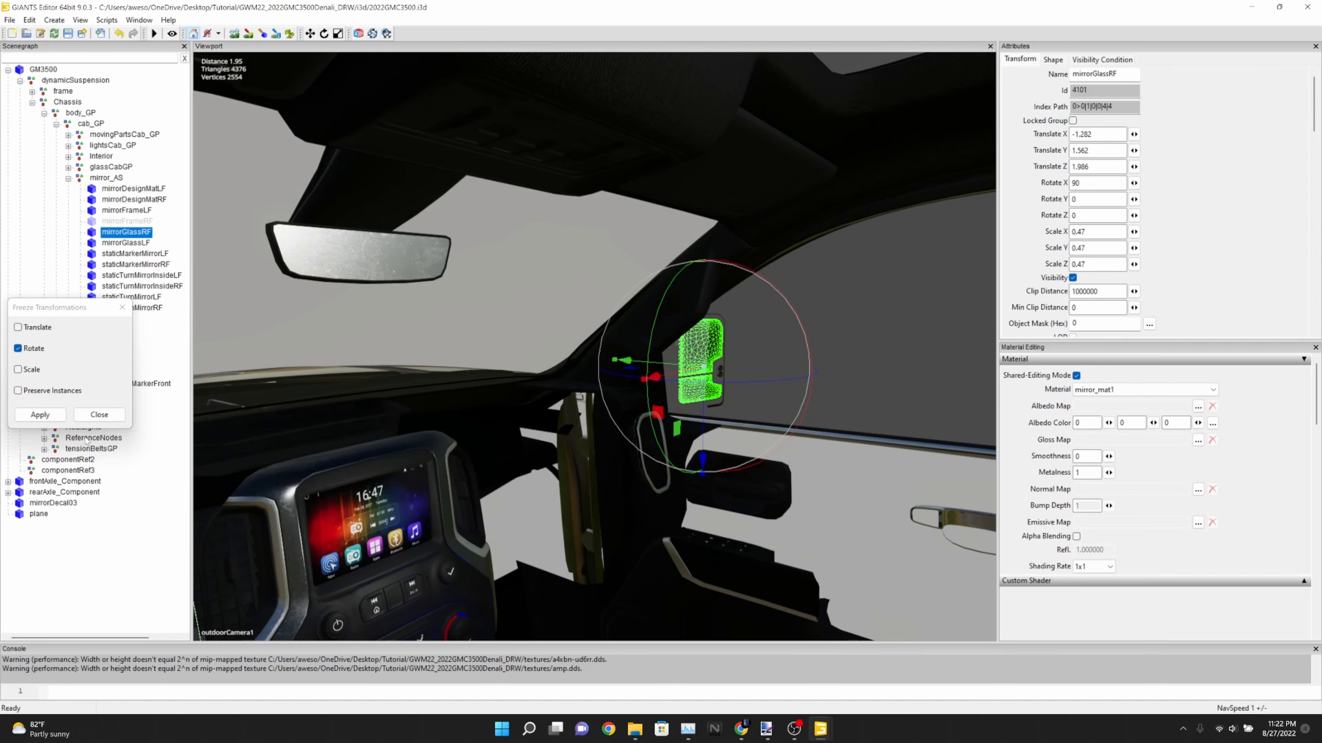
{"action": "left_click", "coordinate": [45, 415]}
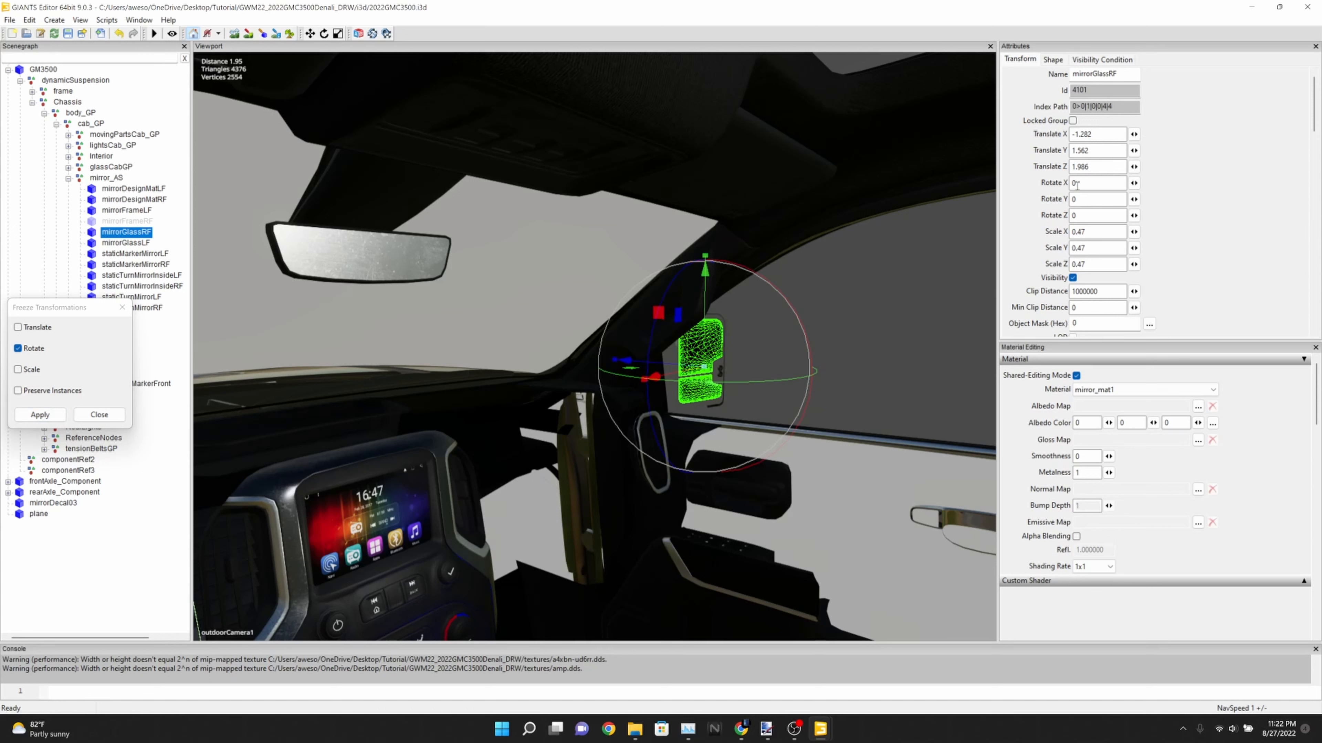
Set mirrorGlassRF's X rotation to 88 and freeze that rotation
{"action": "left_click", "coordinate": [1095, 183]}
{"action": "type", "text": "90"}
{"action": "key", "text": "BackSpace"}
{"action": "key", "text": "BackSpace"}
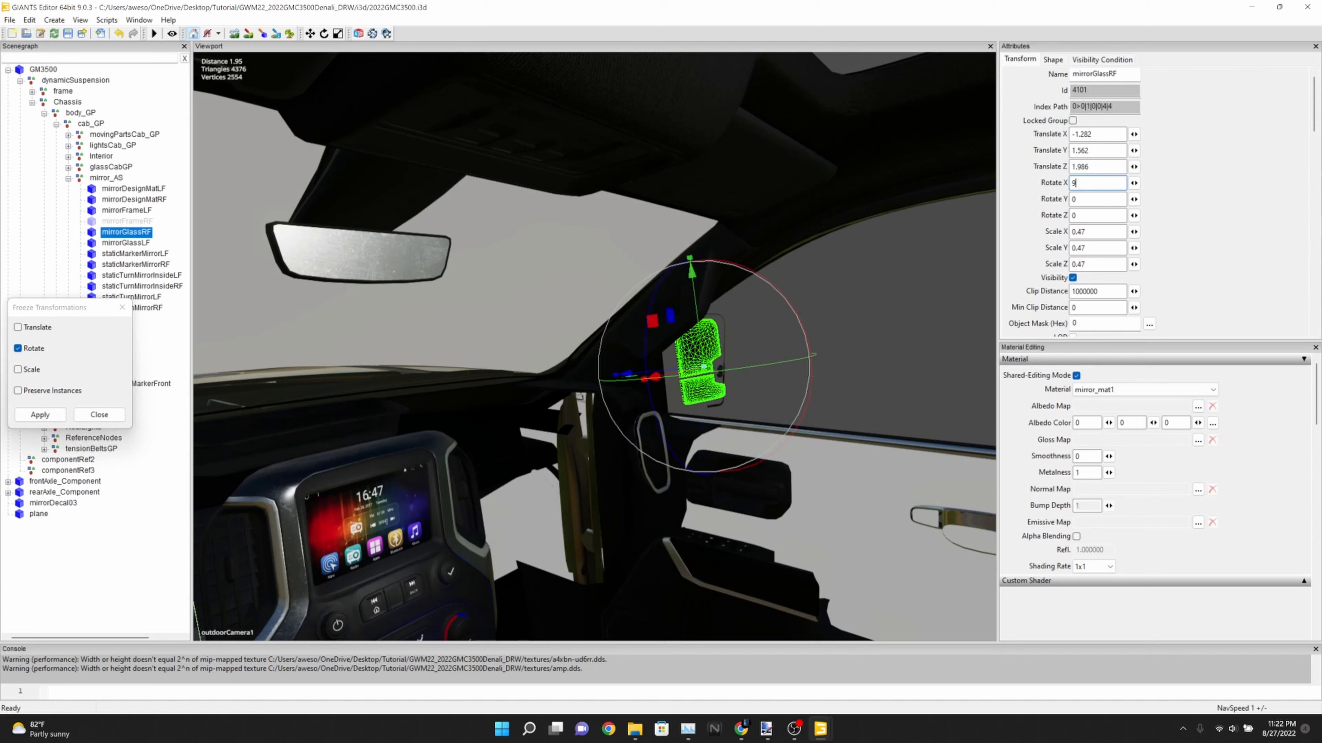
{"action": "type", "text": "88"}
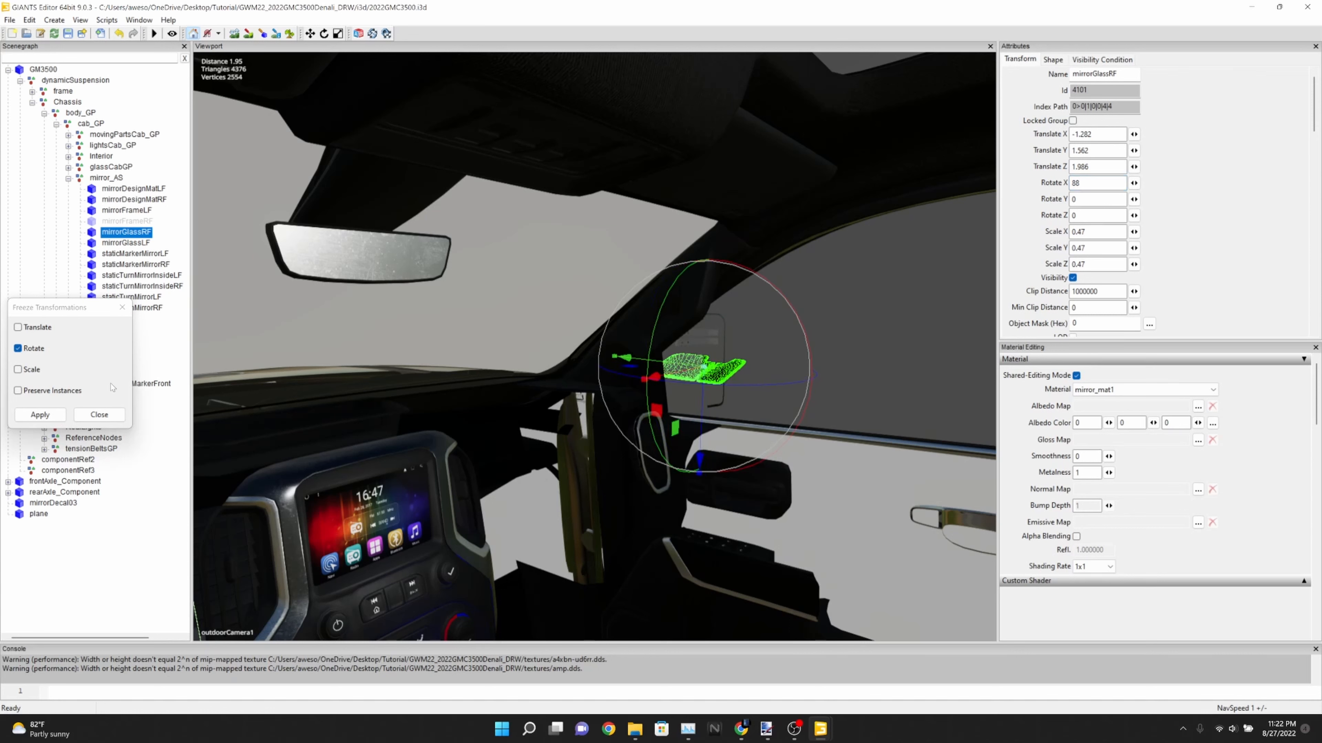
{"action": "left_click", "coordinate": [52, 415]}
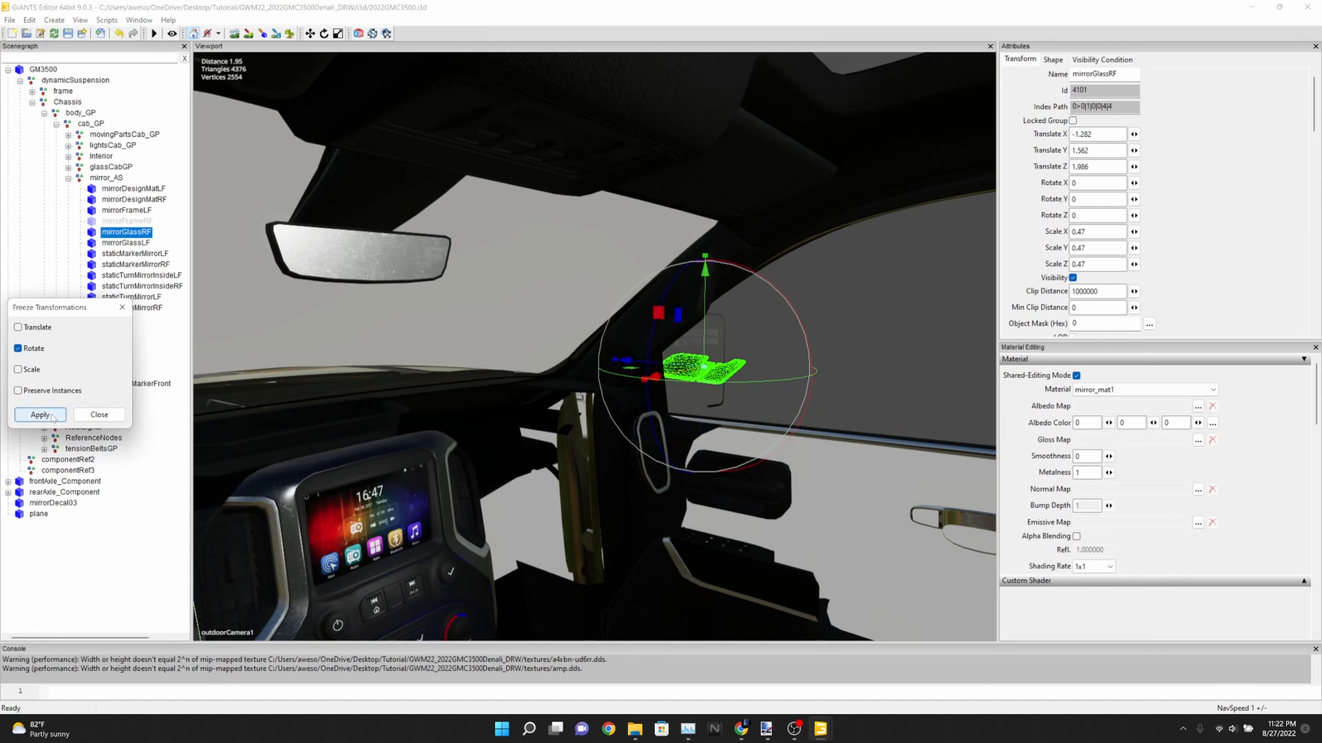
Set mirrorGlassRF's X rotation to -88 and rotate the glass freehand to about -87.6 in X and -1.25 in Z
{"action": "double_click", "coordinate": [1110, 185]}
{"action": "type", "text": "-88"}
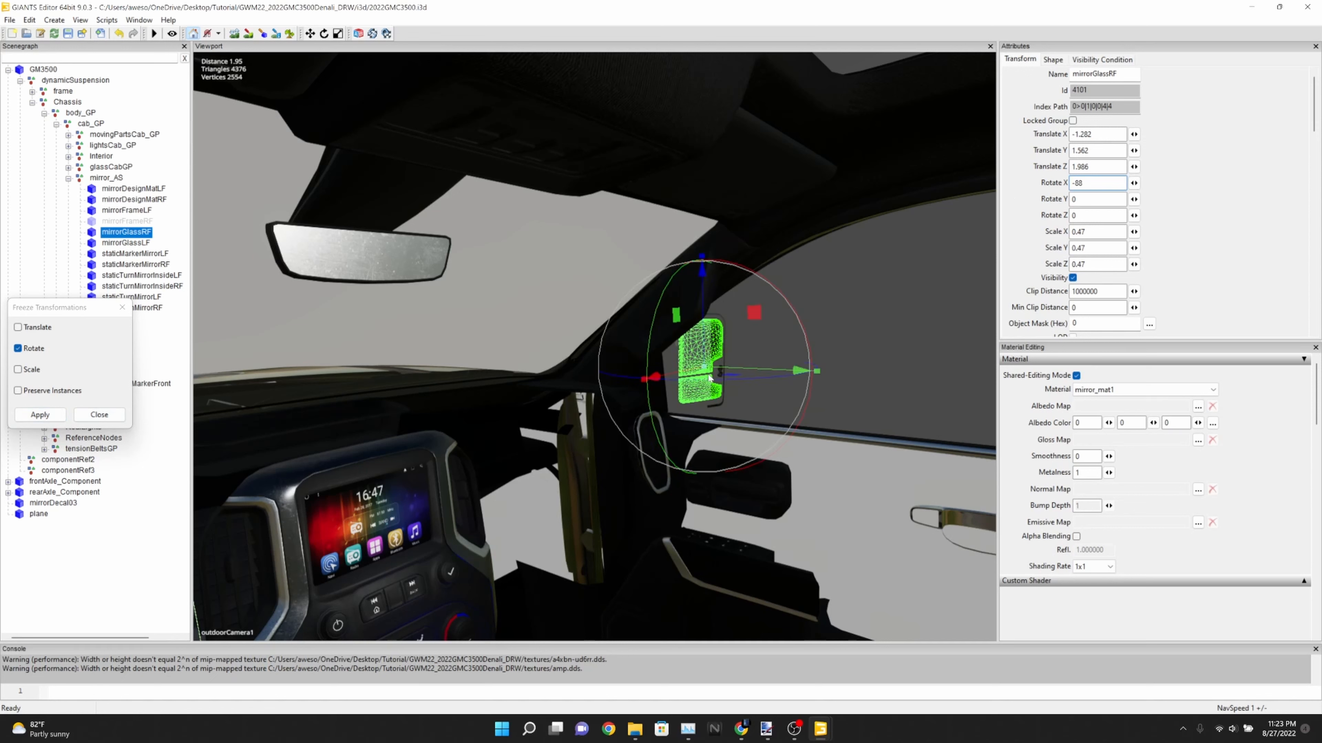
{"action": "left_click_drag", "start_coordinate": [708, 382], "coordinate": [607, 389]}
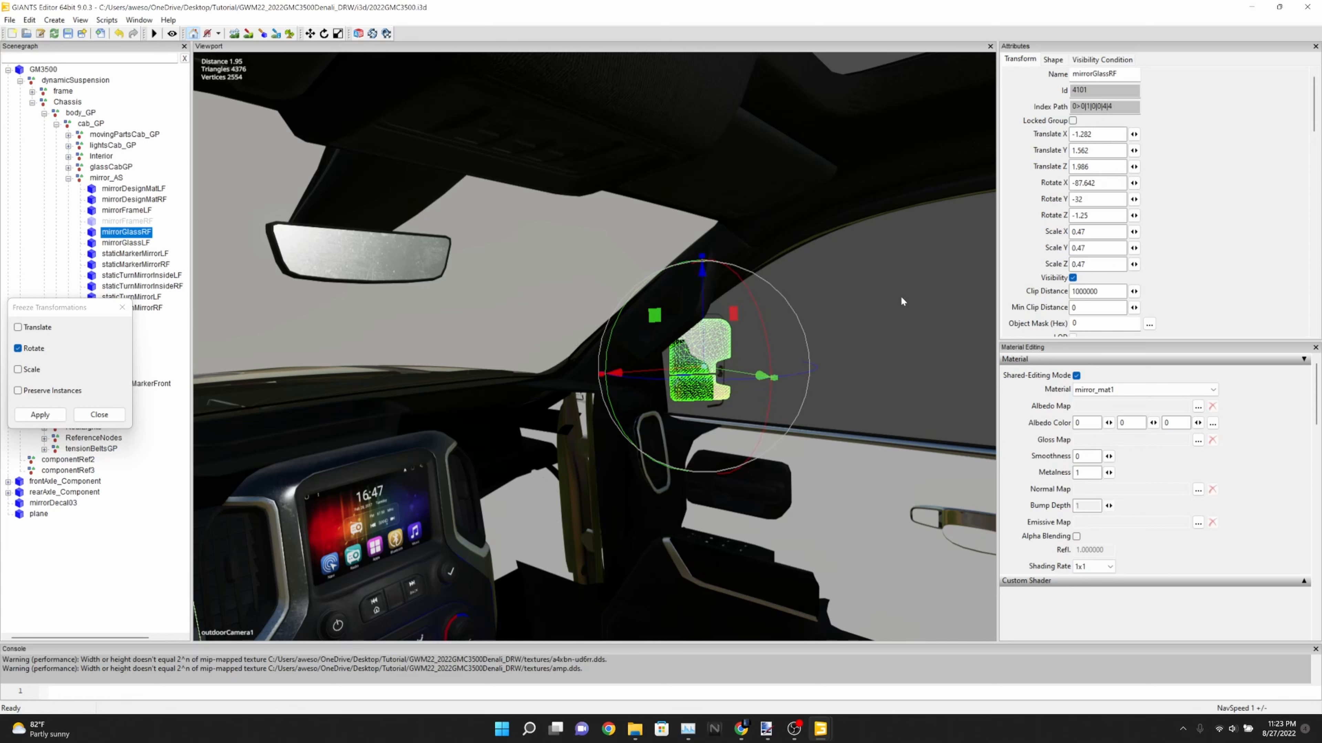
Set mirrorGlassRF's Y rotation to -31
{"action": "mouse_move", "coordinate": [1089, 200]}
{"action": "left_mouse_down"}
{"action": "mouse_move", "coordinate": [1062, 203]}
{"action": "mouse_move", "coordinate": [1076, 201]}
{"action": "left_mouse_up"}
{"action": "type", "text": "32"}
{"action": "key", "text": "BackSpace"}
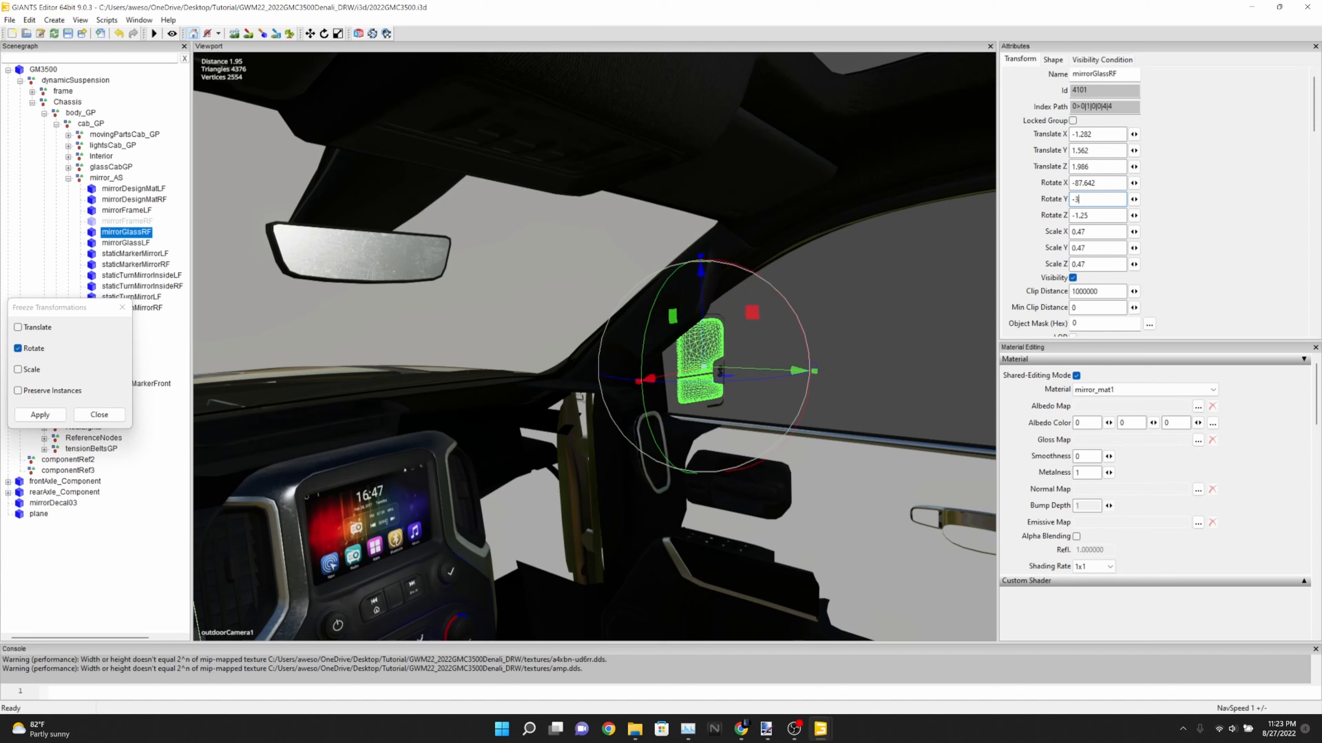
{"action": "type", "text": "1"}
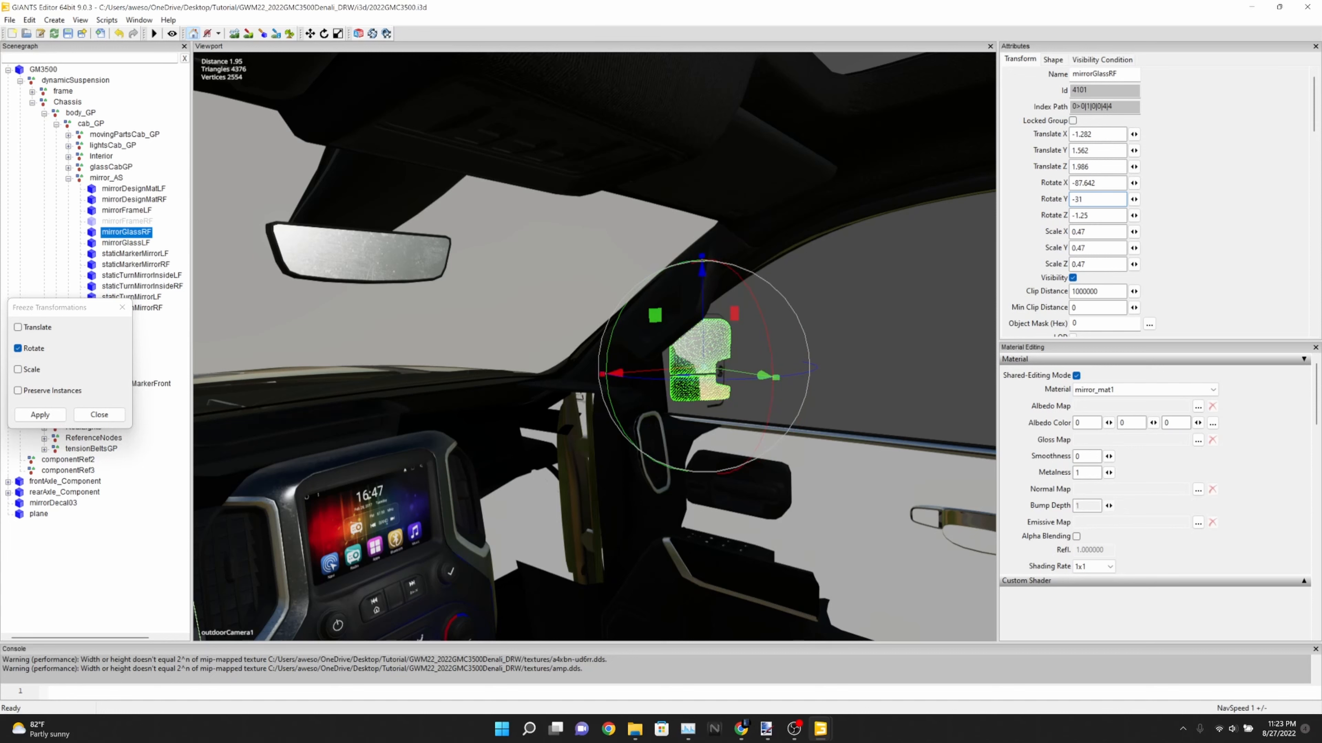
{"action": "type", "text": ".5"}
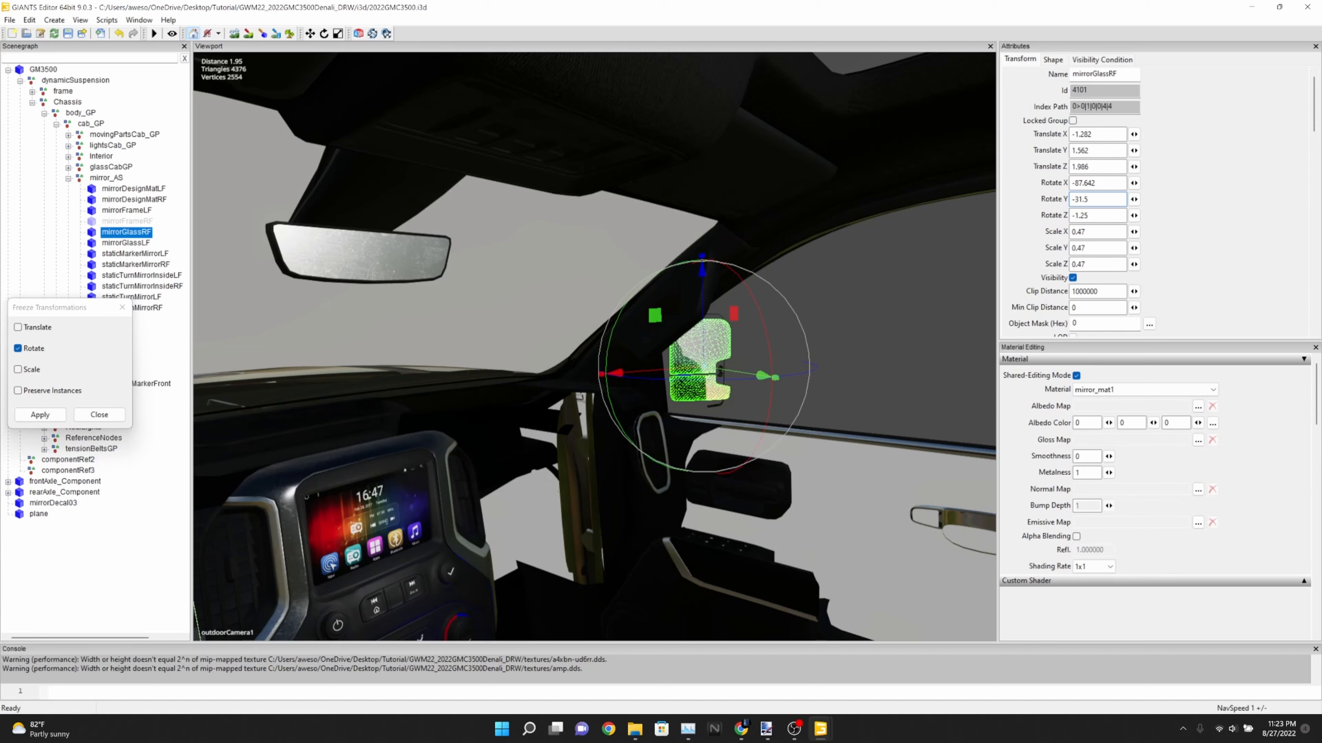
Try a Y rotation of -31.5 on mirrorGlassRF, and reset it to 0
{"action": "key", "text": "BackSpace"}
{"action": "key", "text": "BackSpace"}
{"action": "key", "text": "BackSpace"}
{"action": "key", "text": "BackSpace"}
{"action": "key", "text": "BackSpace"}
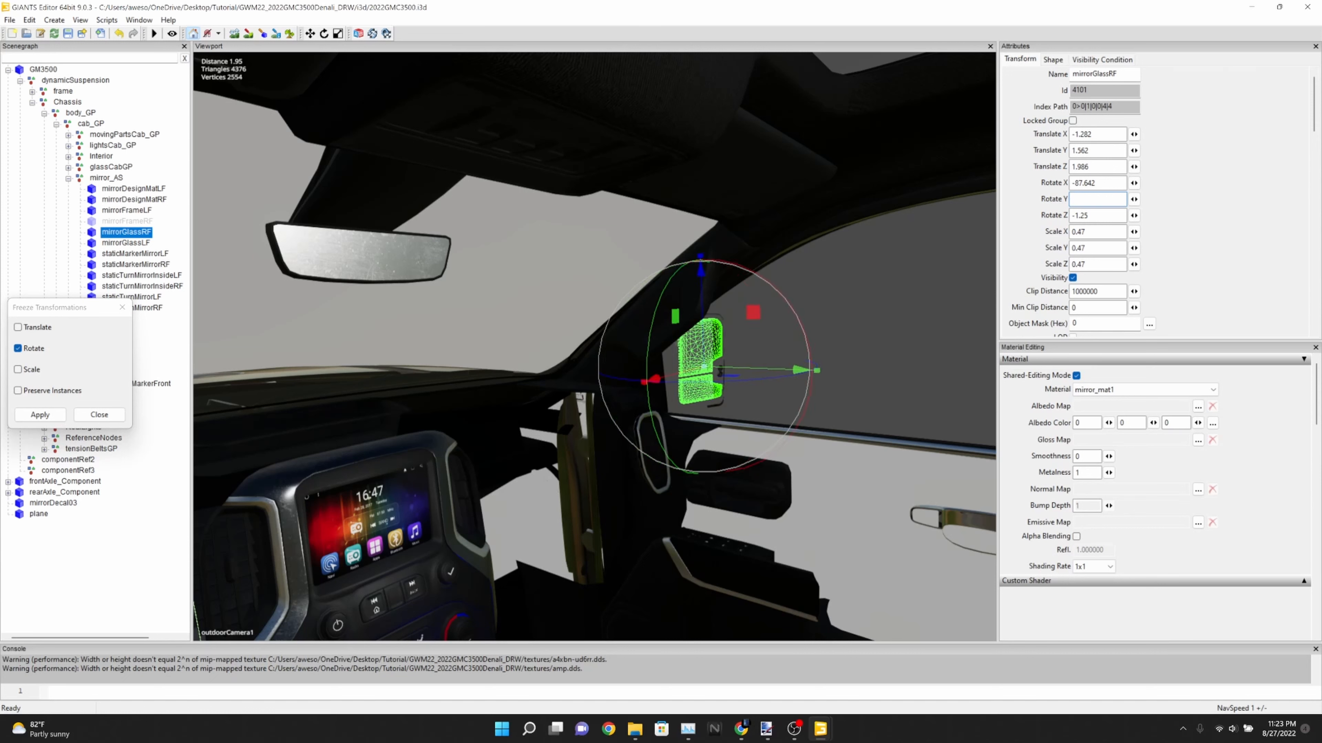
{"action": "type", "text": "0"}
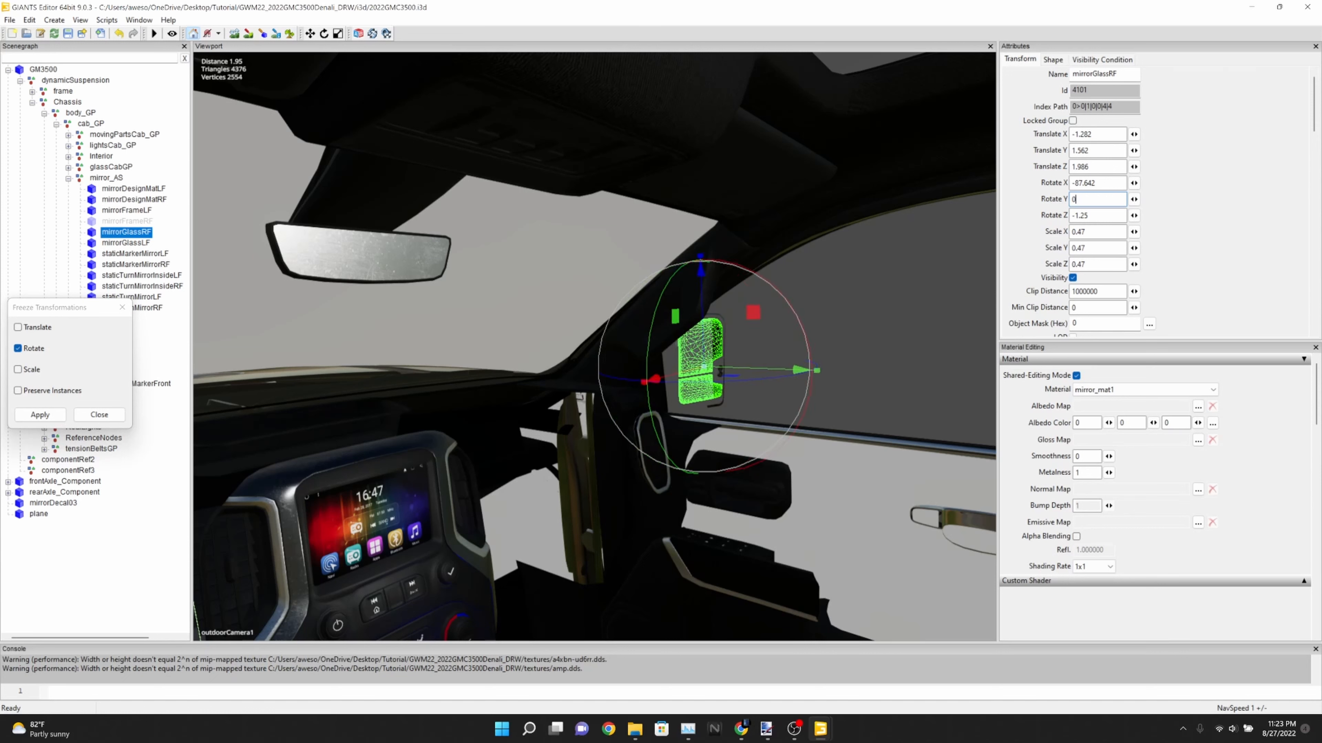
{"action": "left_click", "coordinate": [169, 361]}
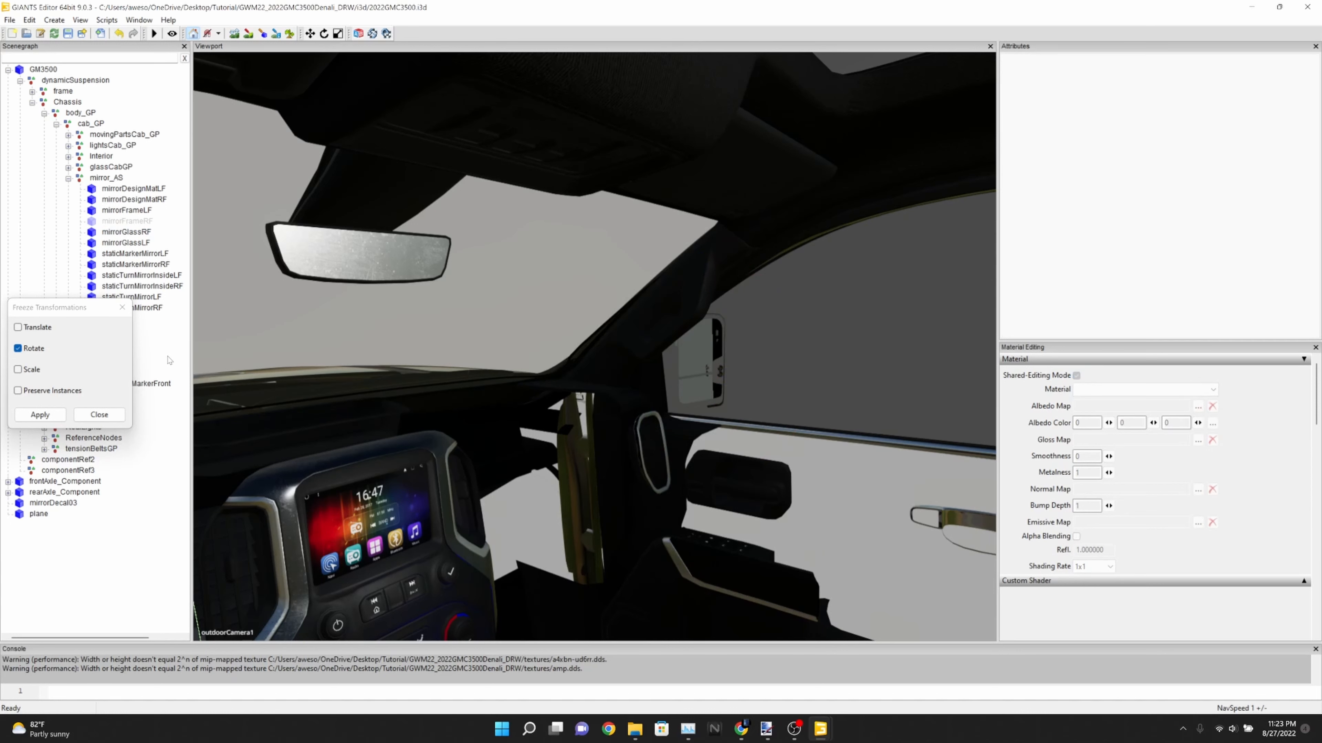
Undo the recent rotation and freeze changes on mirrorGlassRF, back to before its X rotation was set to 88
{"action": "left_click", "coordinate": [119, 35]}
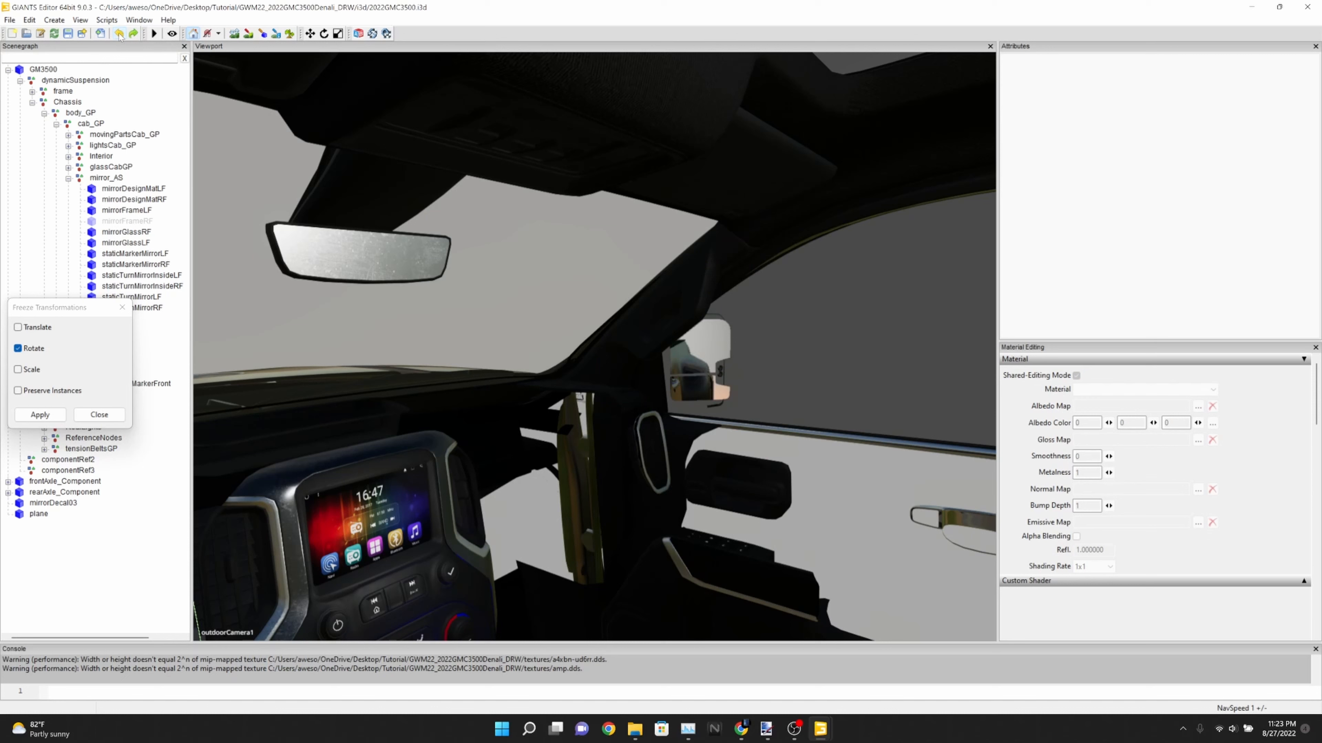
{"action": "left_click", "coordinate": [120, 35]}
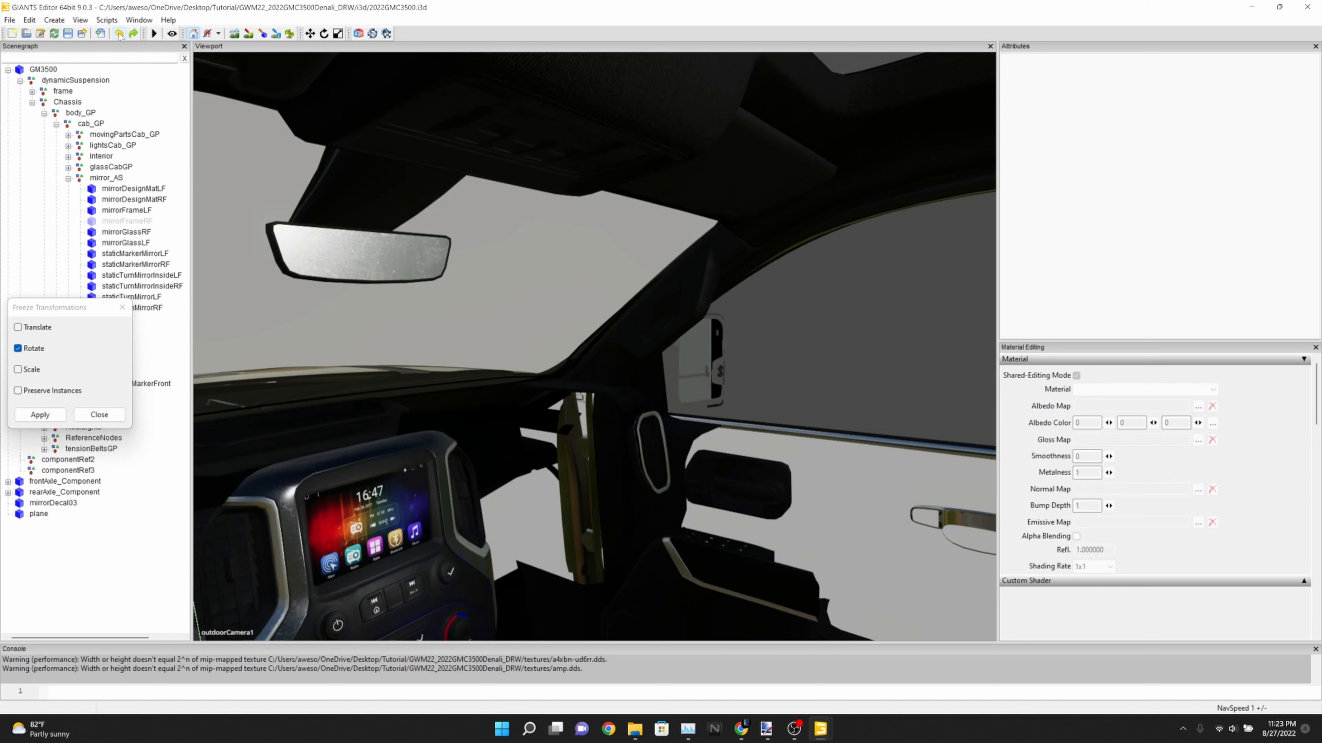
{"action": "left_click", "coordinate": [155, 254]}
{"action": "left_click", "coordinate": [154, 266]}
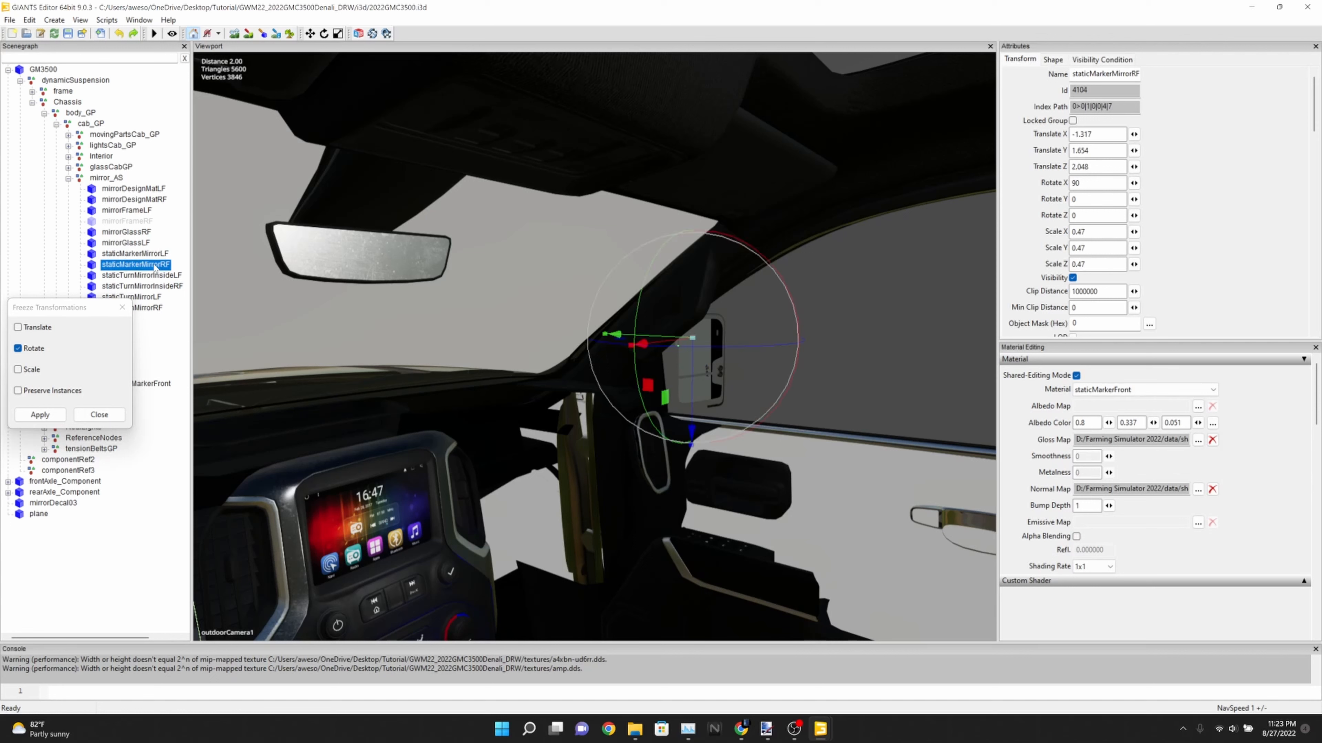
{"action": "left_click", "coordinate": [141, 242]}
{"action": "left_click", "coordinate": [139, 232]}
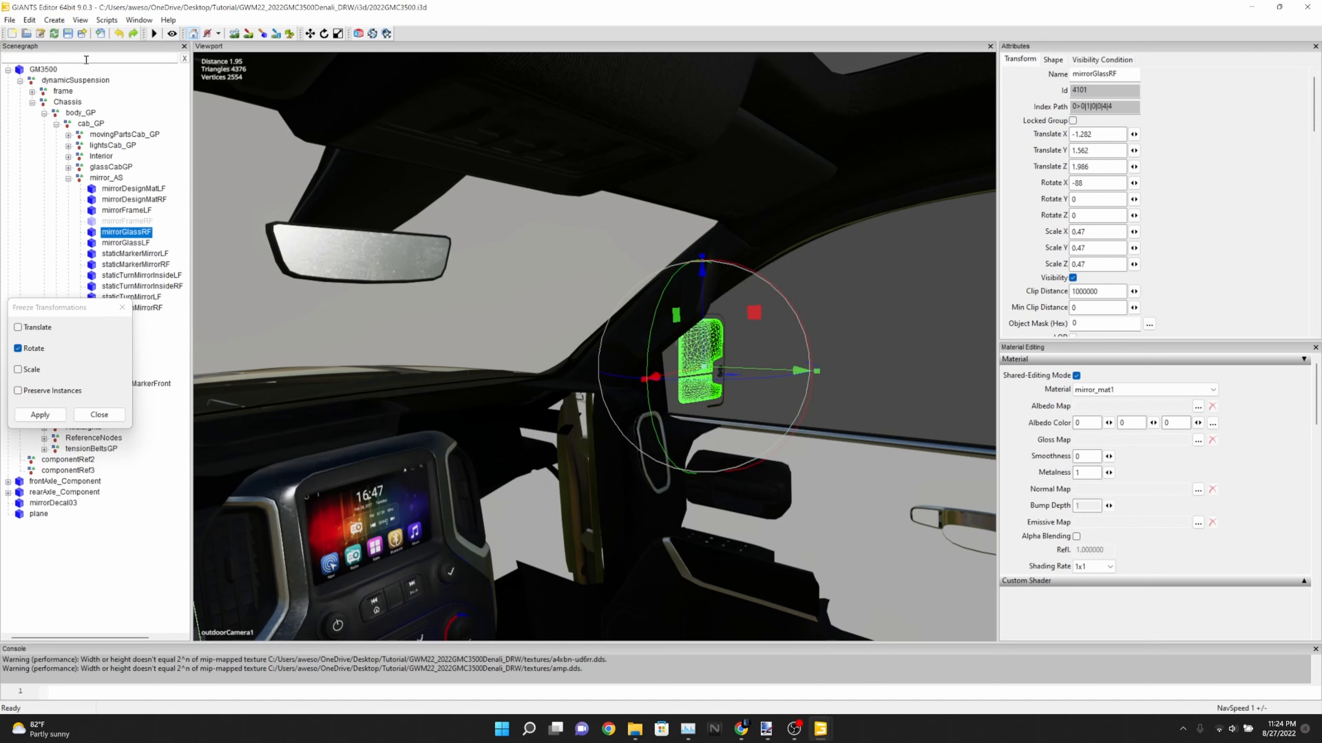
{"action": "left_click", "coordinate": [119, 34]}
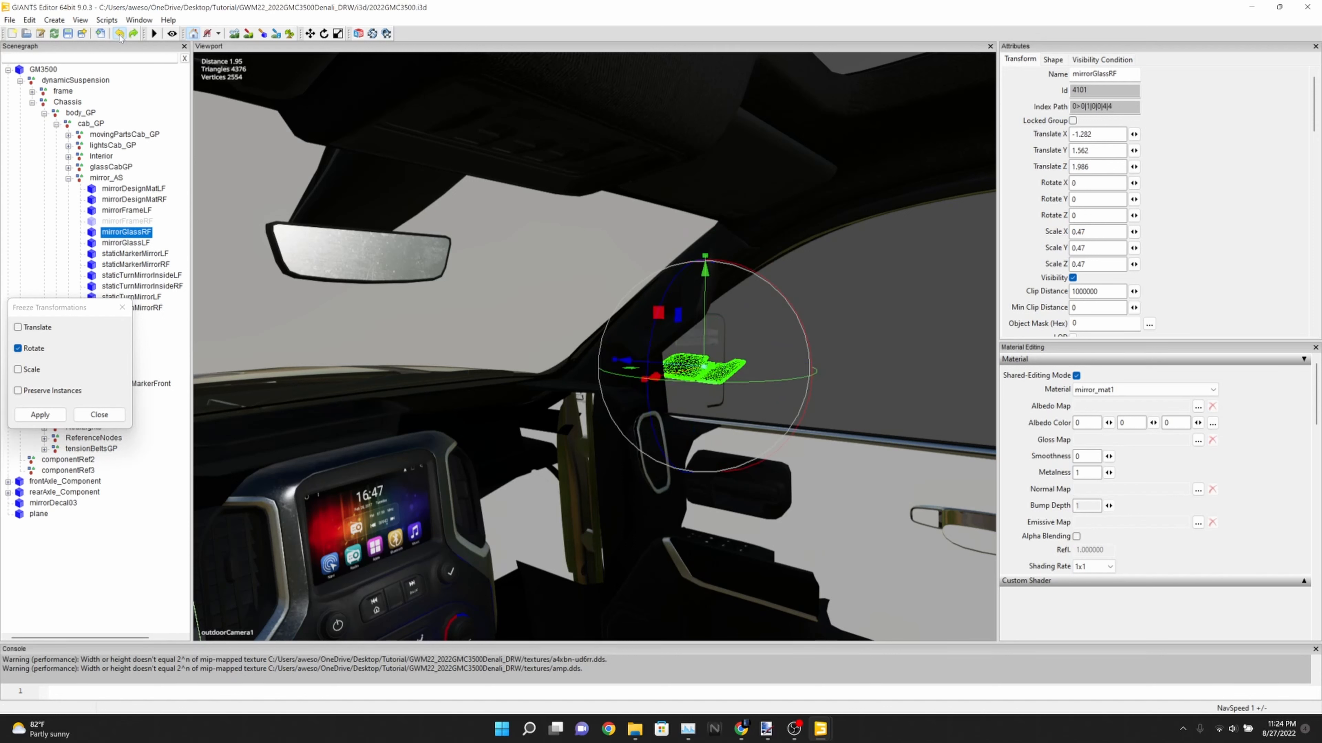
{"action": "left_click", "coordinate": [119, 35]}
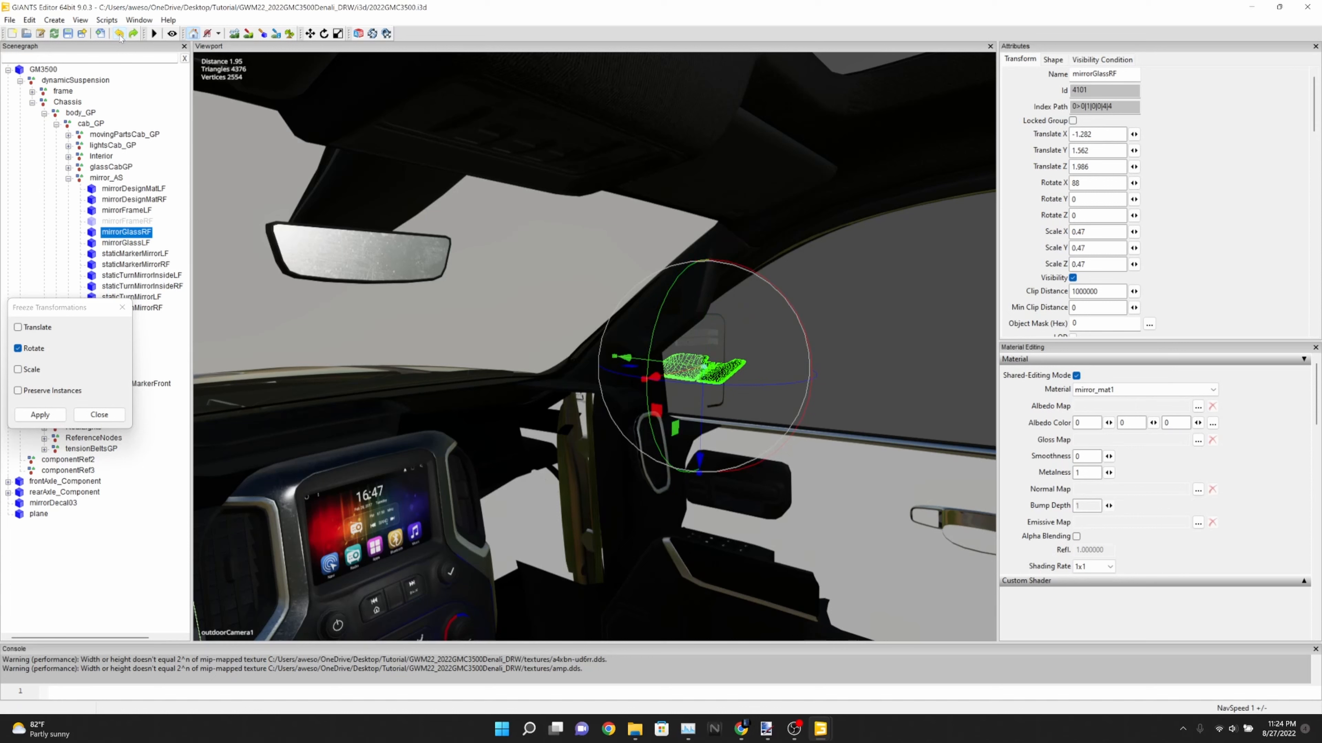
{"action": "left_click", "coordinate": [120, 34]}
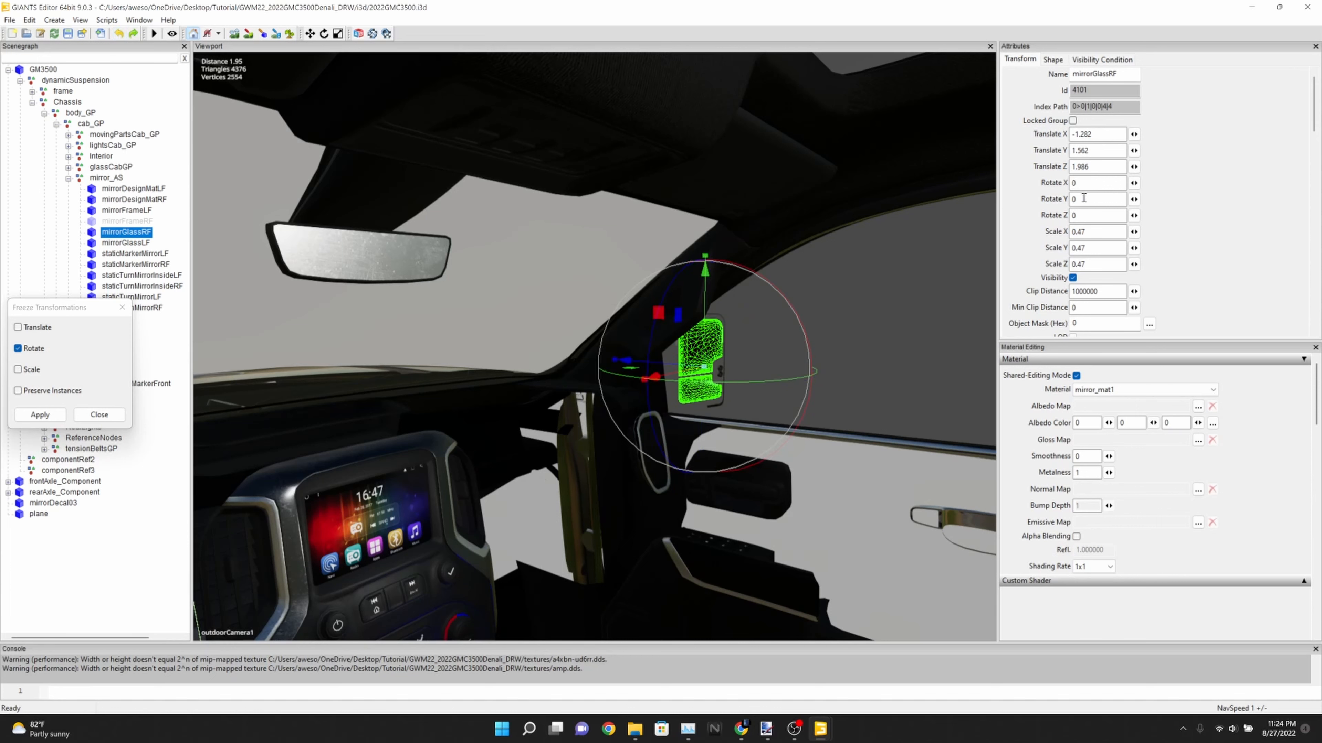
Set mirrorGlassRF's Y rotation to 31.5 and freeze that rotation
{"action": "left_click_drag", "start_coordinate": [1084, 199], "coordinate": [1025, 198]}
{"action": "type", "text": "1.5"}
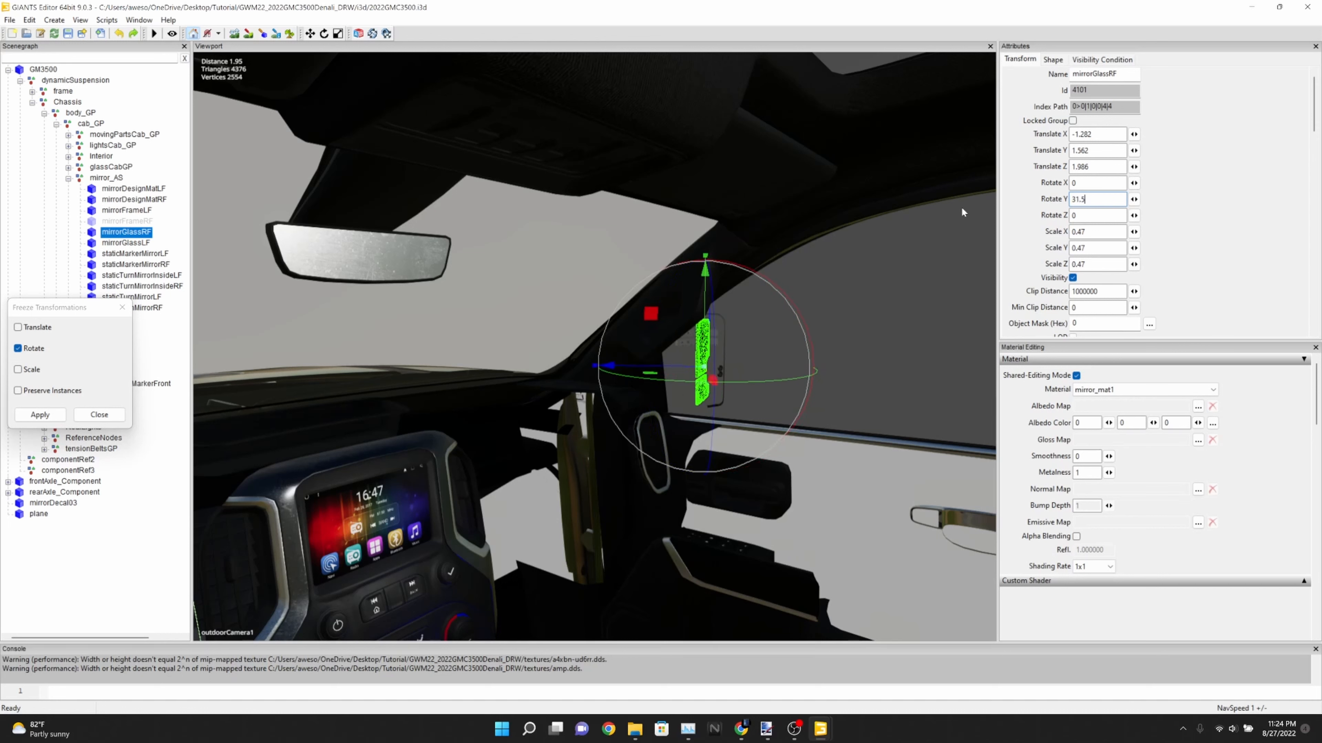
{"action": "left_click", "coordinate": [40, 417]}
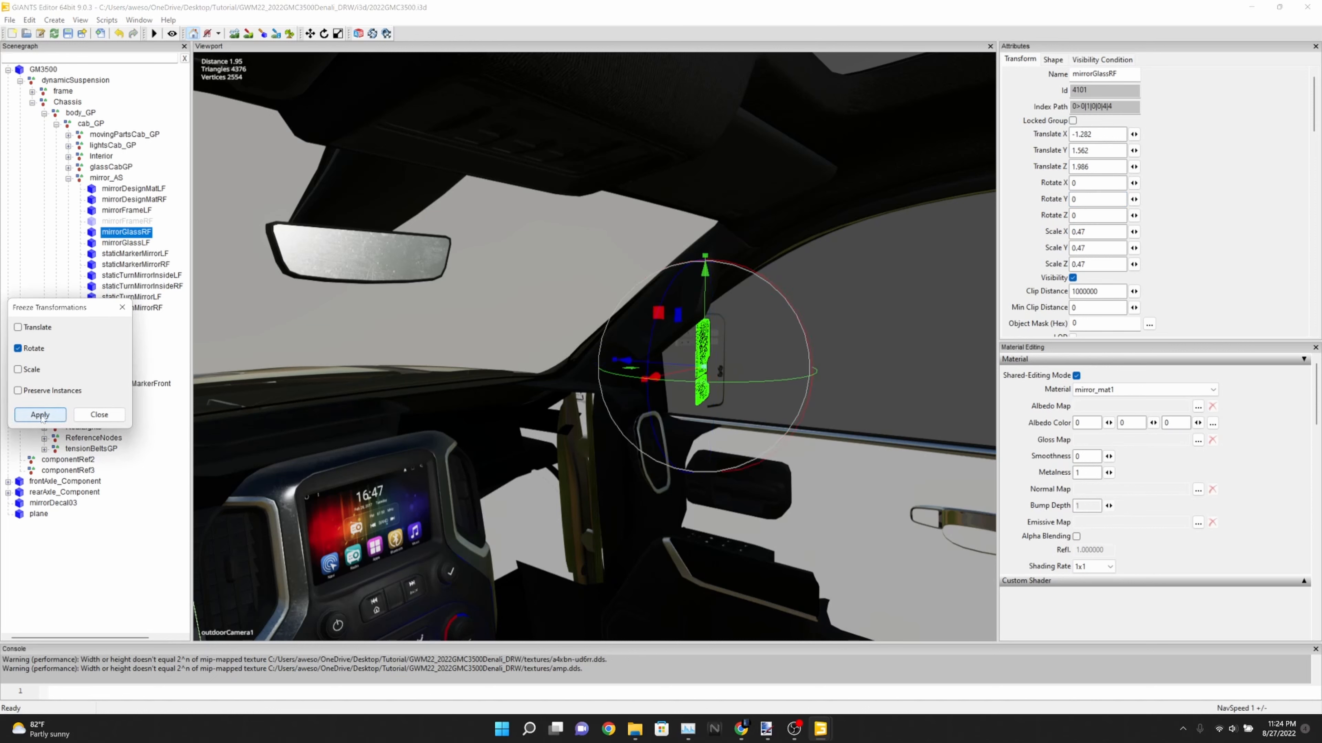
Set the right mirror glass's X rotation to 88 and freeze that rotation
{"action": "double_click", "coordinate": [1086, 183]}
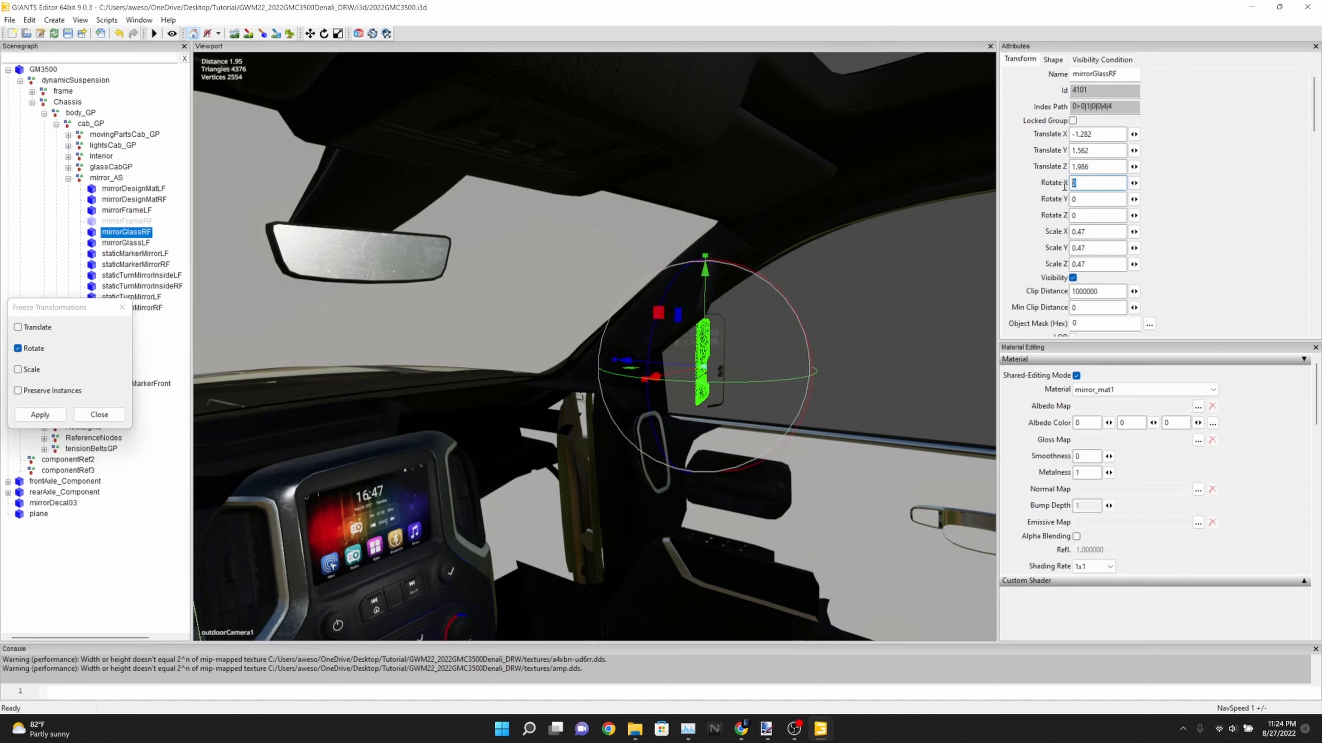
{"action": "type", "text": "89"}
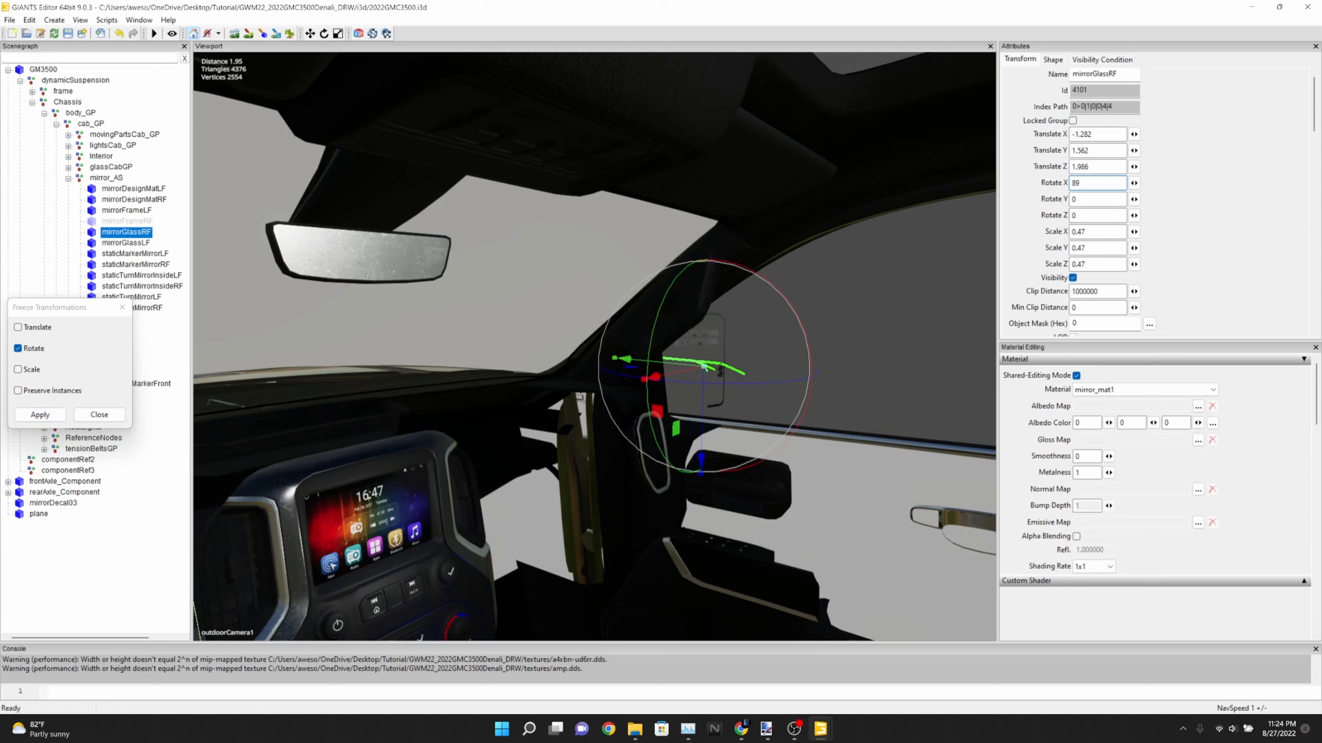
{"action": "key", "text": "BackSpace"}
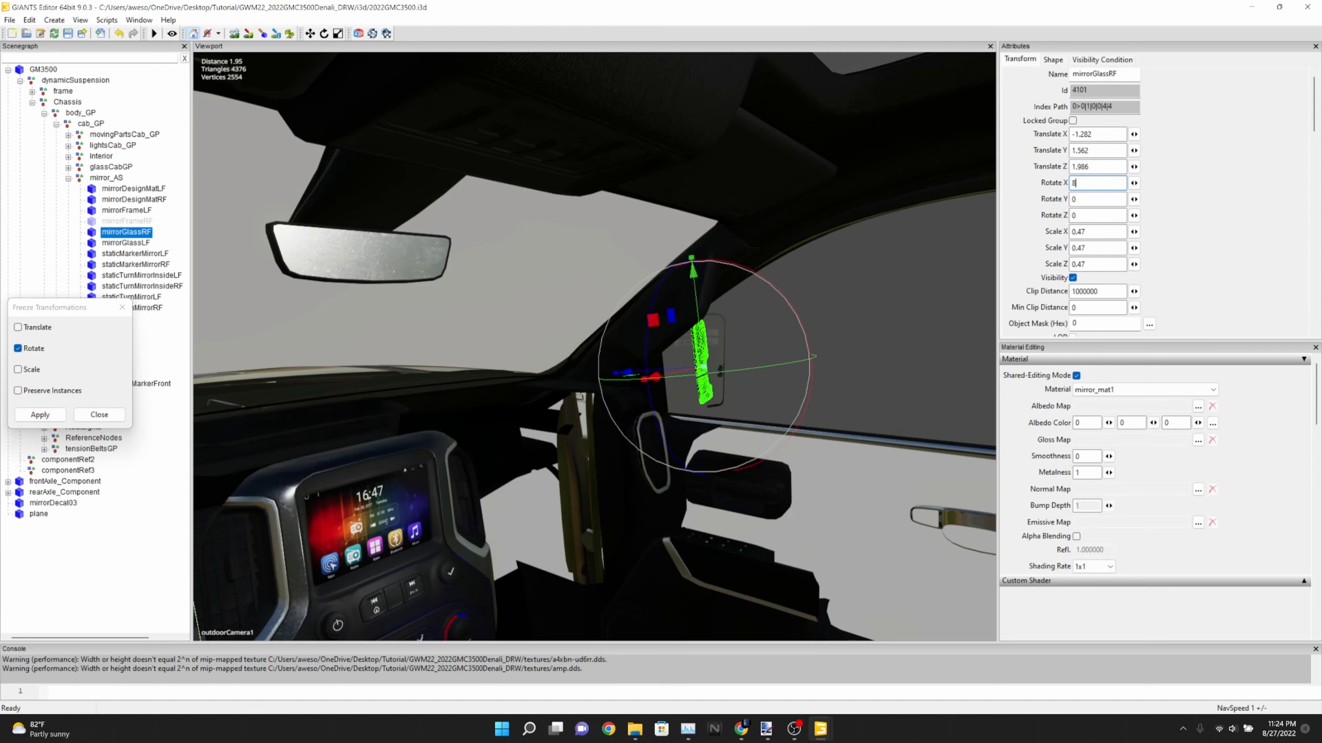
{"action": "type", "text": "8"}
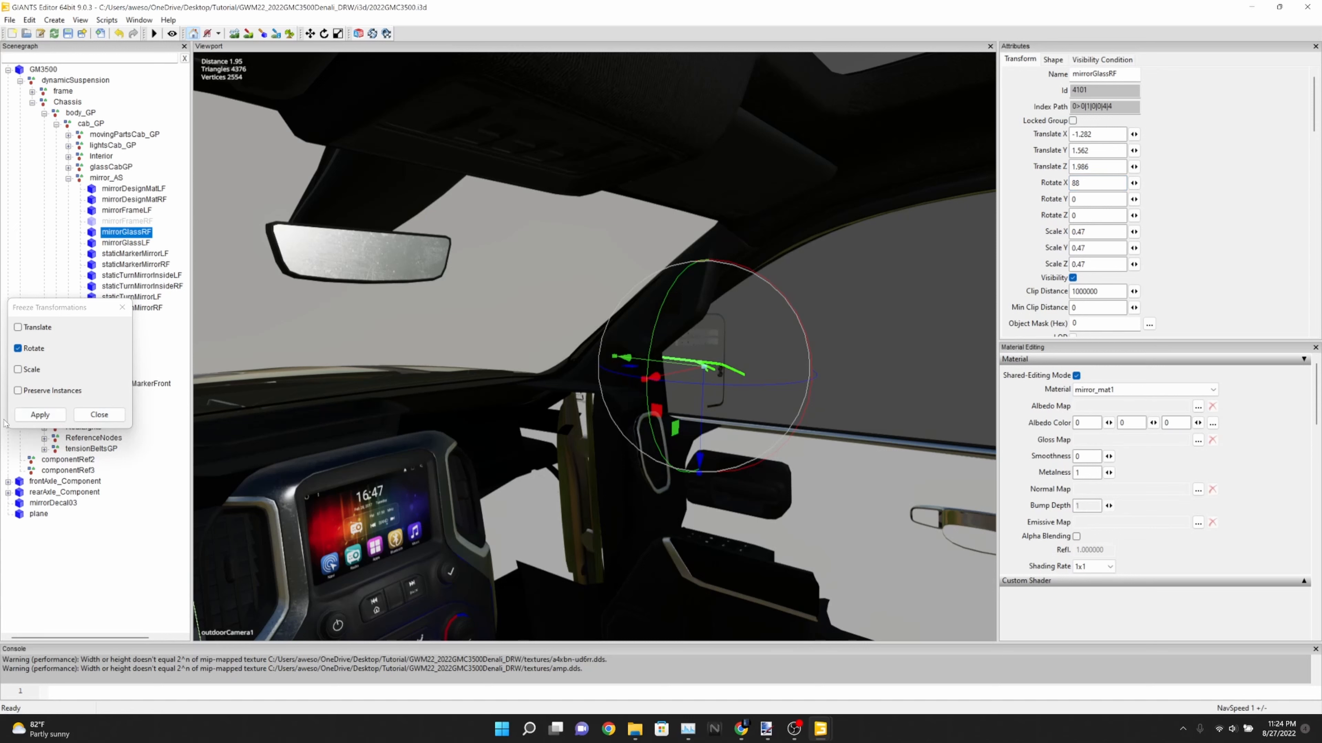
{"action": "left_click", "coordinate": [39, 414]}
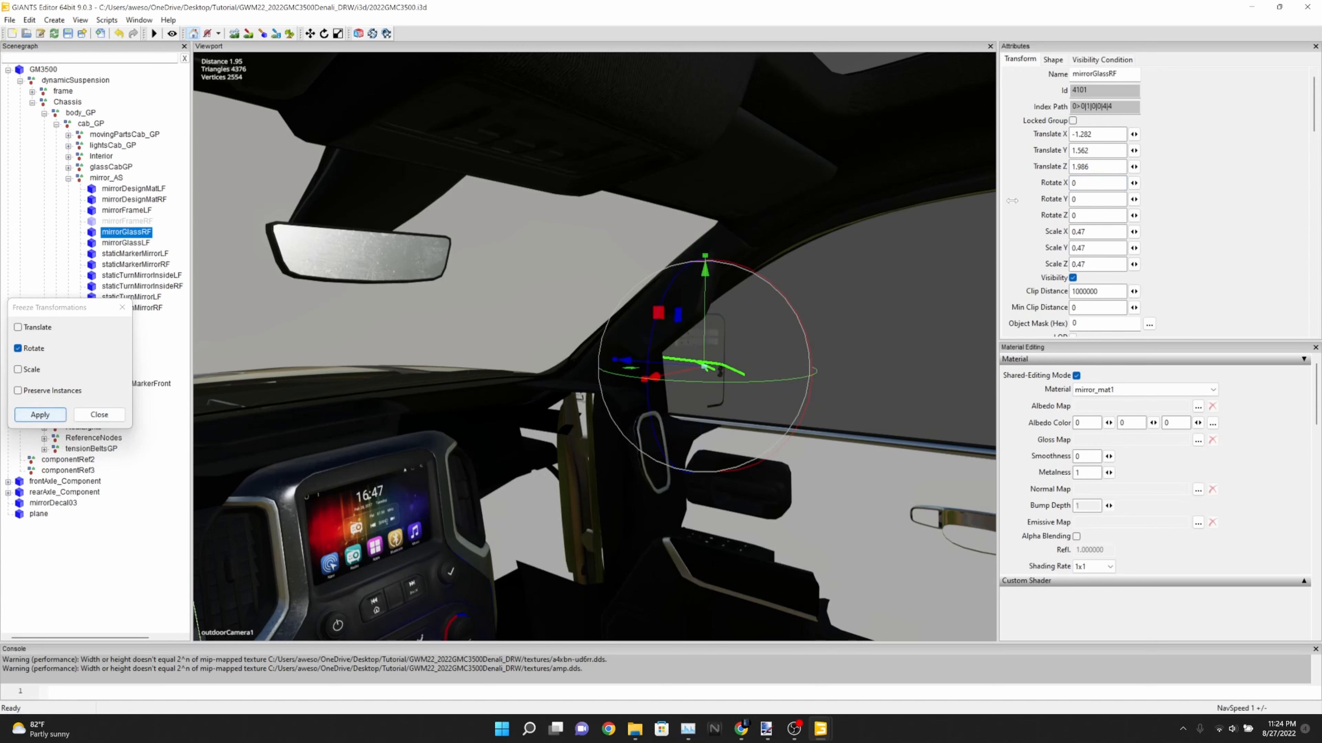
Set mirrorGlassRF's X rotation to -88 and try a Y rotation of 33
{"action": "double_click", "coordinate": [1098, 183]}
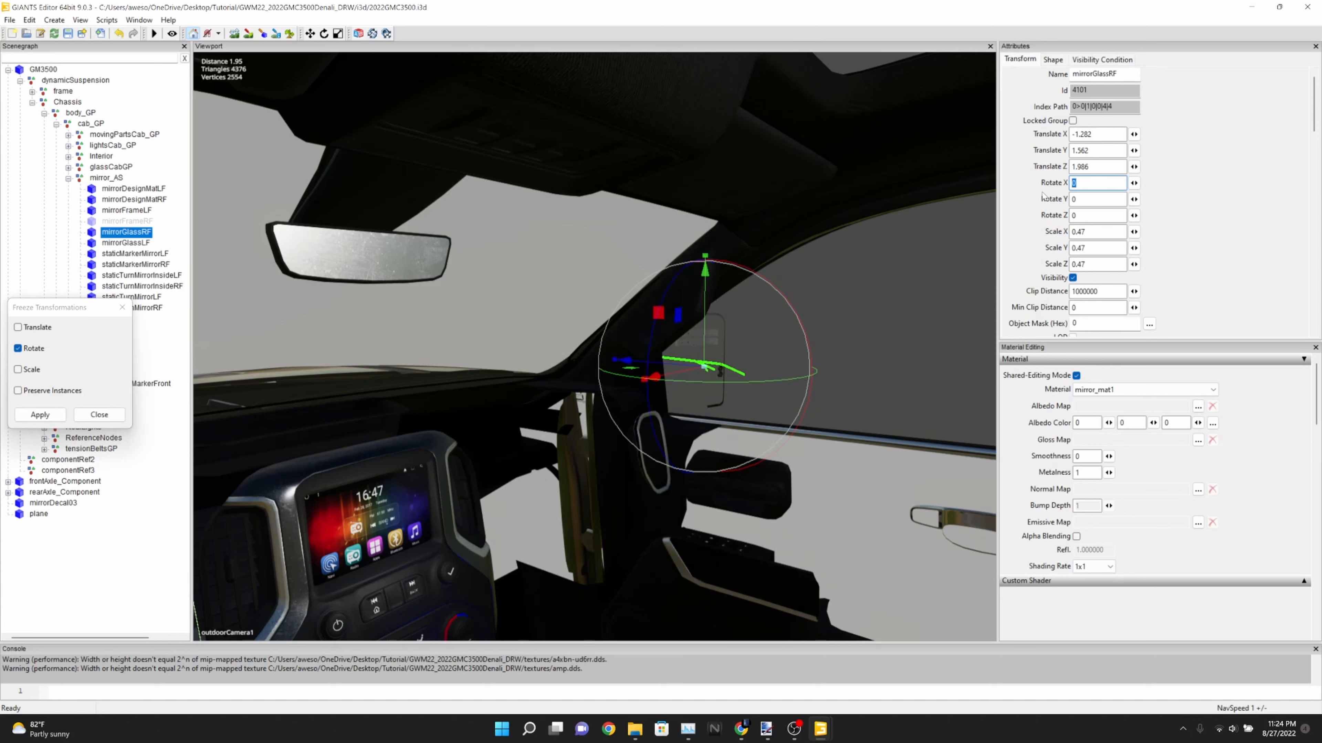
{"action": "type", "text": "-88"}
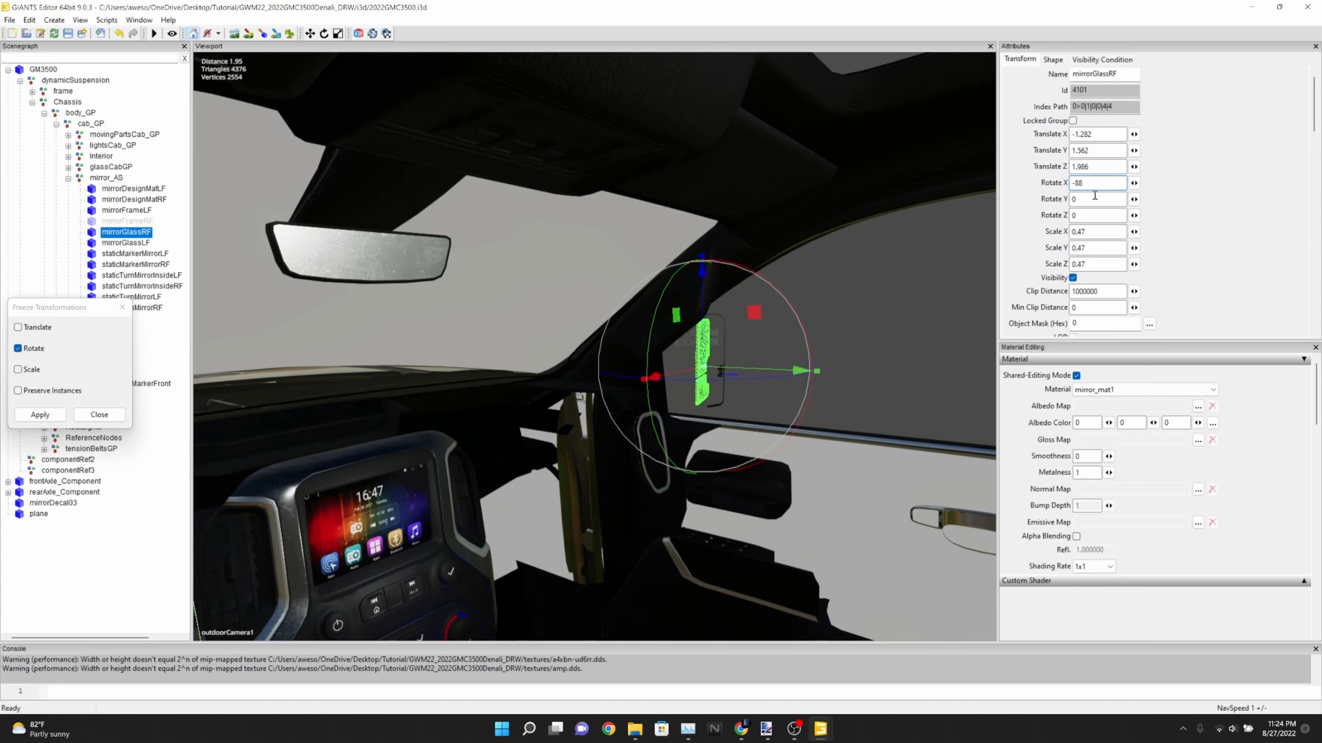
{"action": "key", "text": "Tab"}
{"action": "type", "text": "-33"}
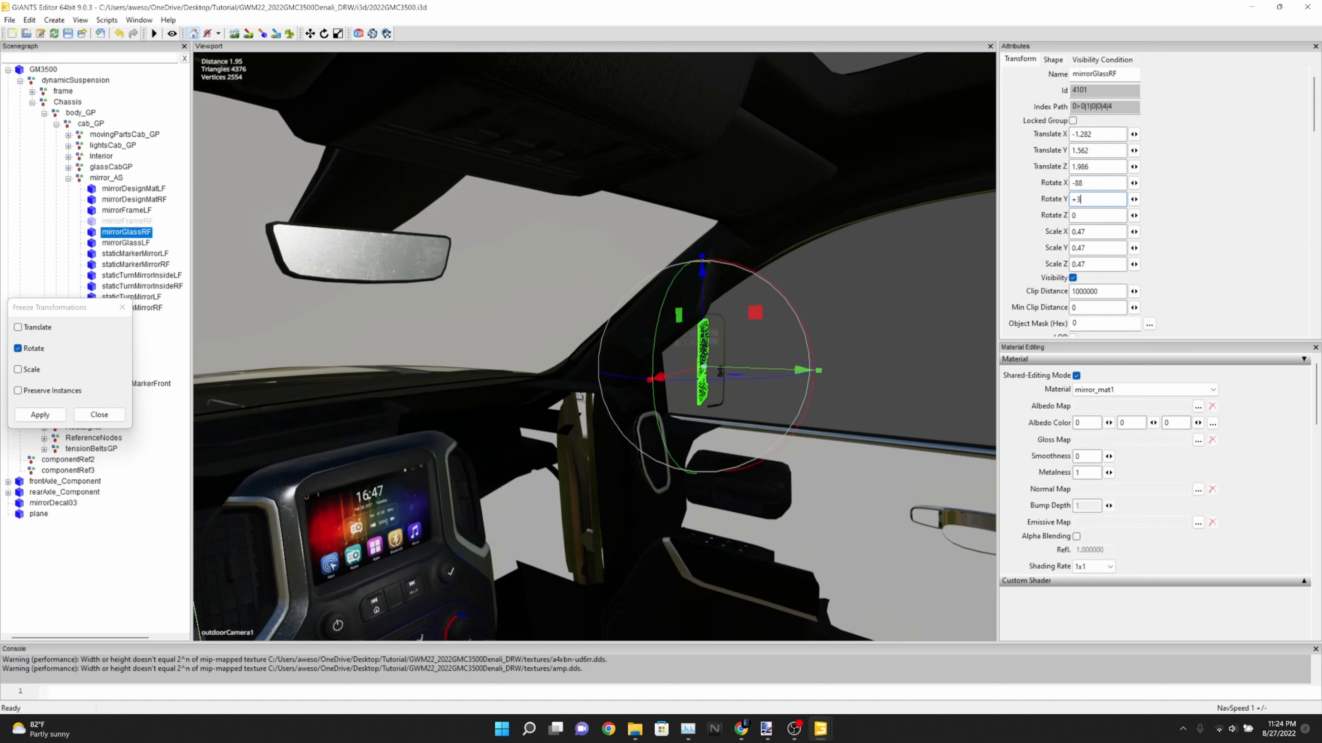
{"action": "key", "text": "BackSpace"}
{"action": "key", "text": "BackSpace"}
{"action": "key", "text": "BackSpace"}
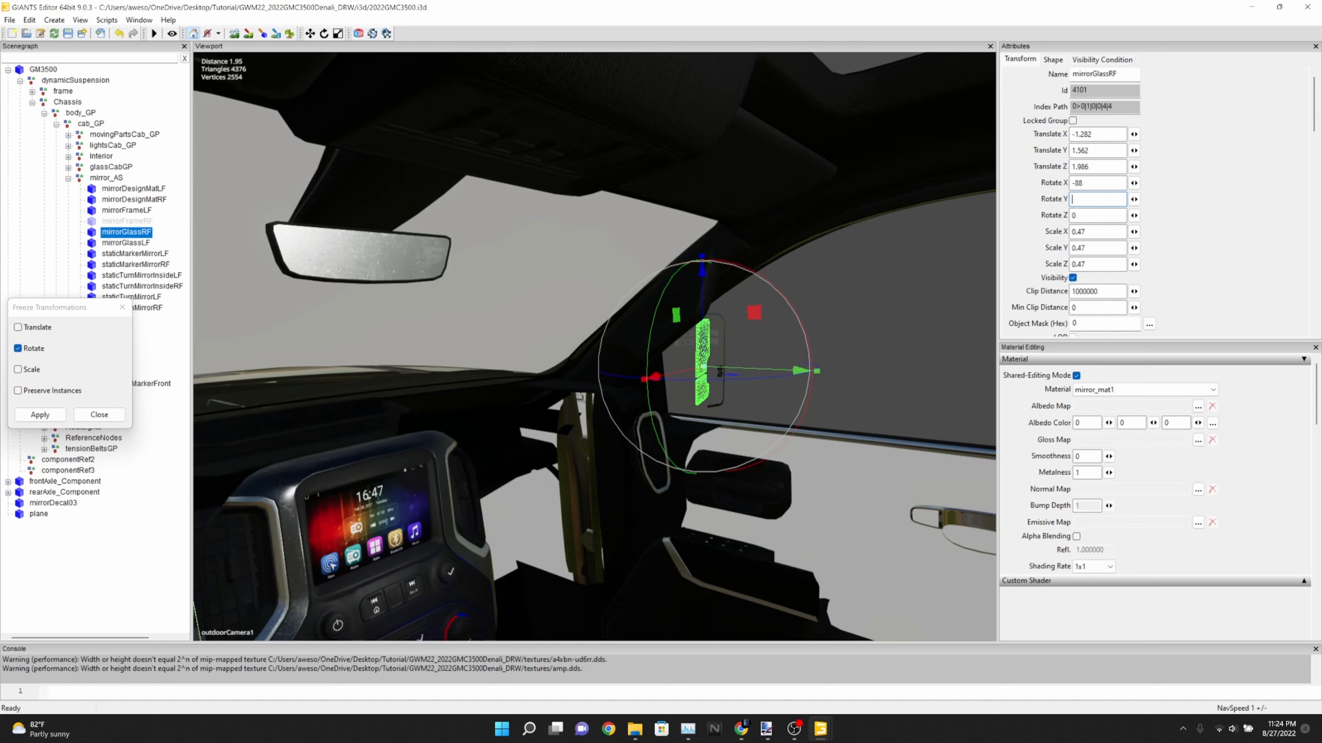
{"action": "type", "text": "33"}
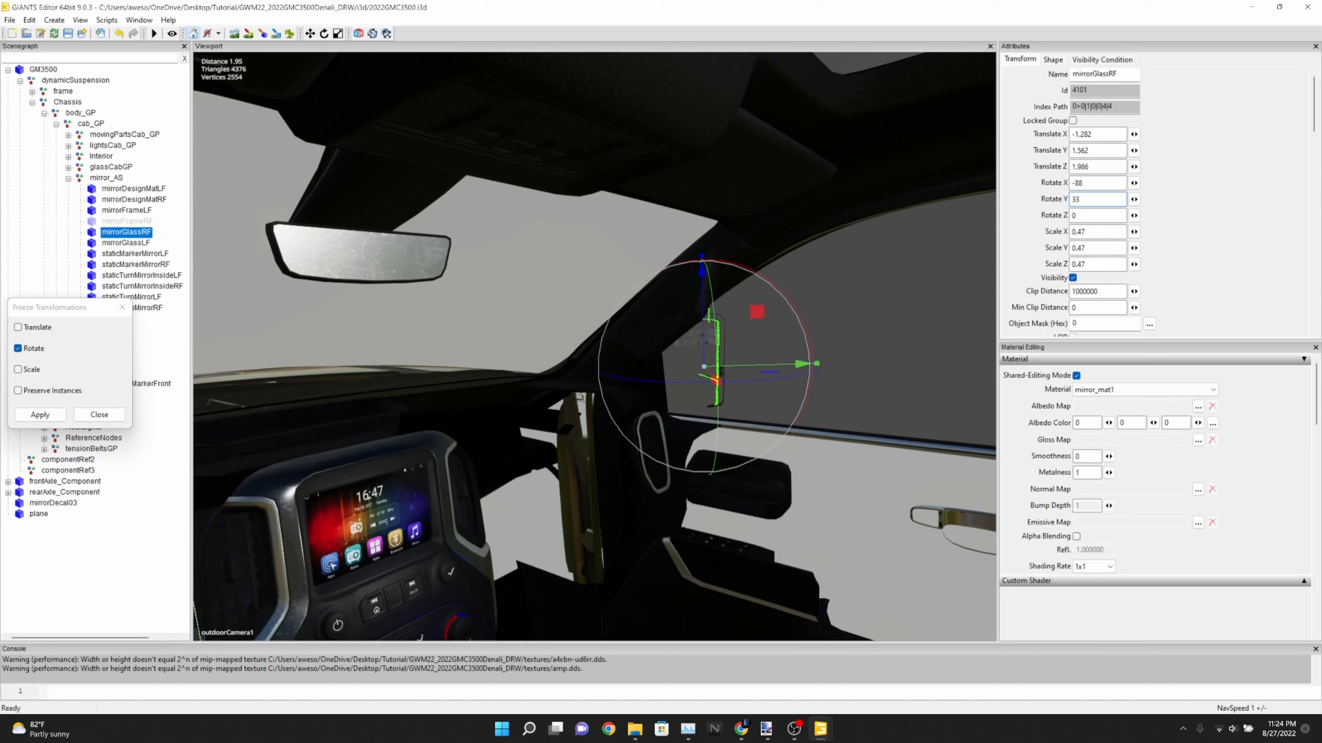
Try Y rotations of -33 and -33.5 on mirrorGlassRF
{"action": "key", "text": "BackSpace"}
{"action": "key", "text": "BackSpace"}
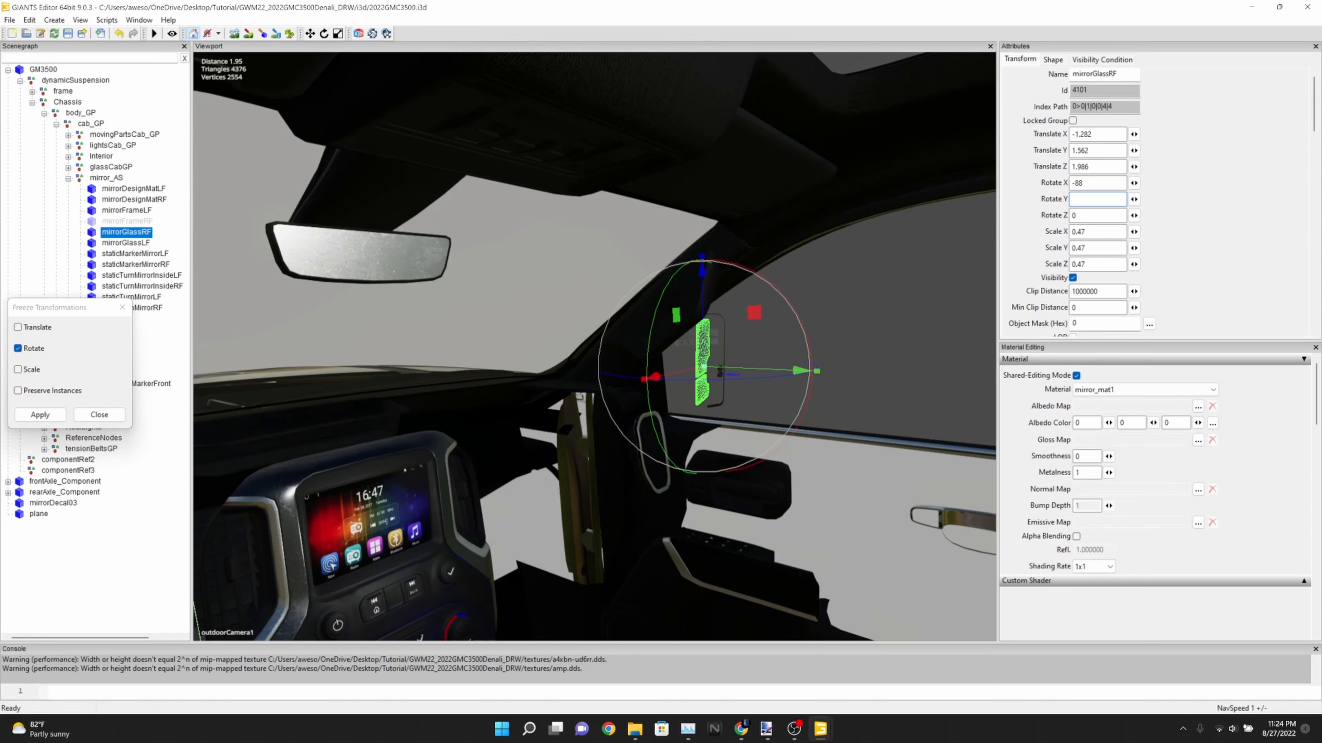
{"action": "type", "text": "-3"}
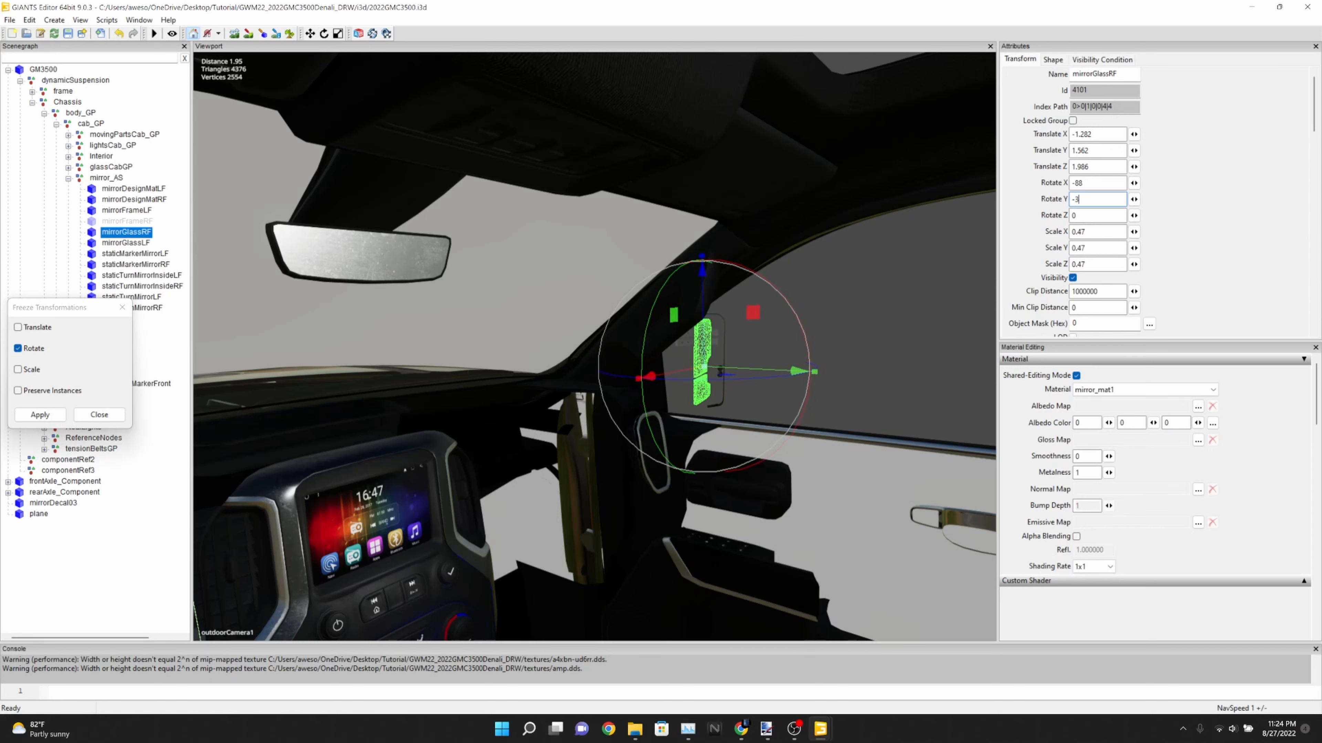
{"action": "type", "text": "3."}
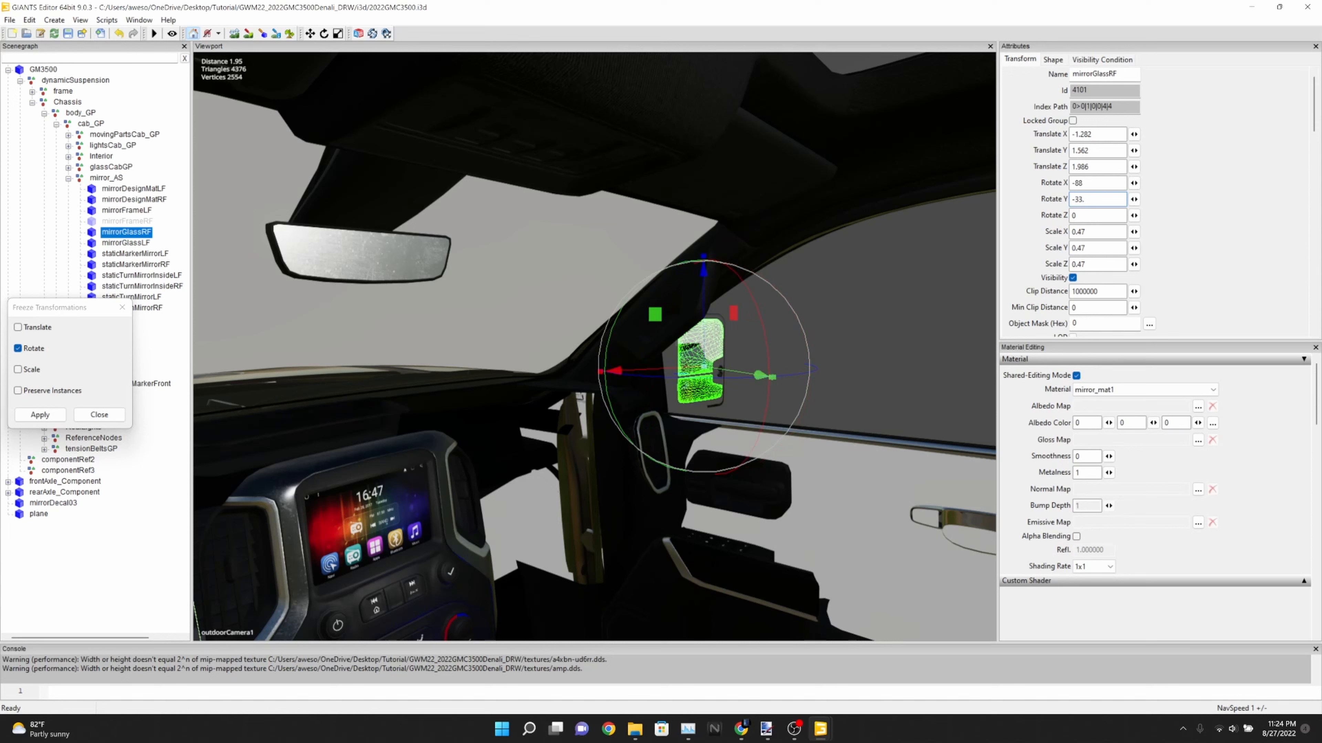
{"action": "type", "text": "5"}
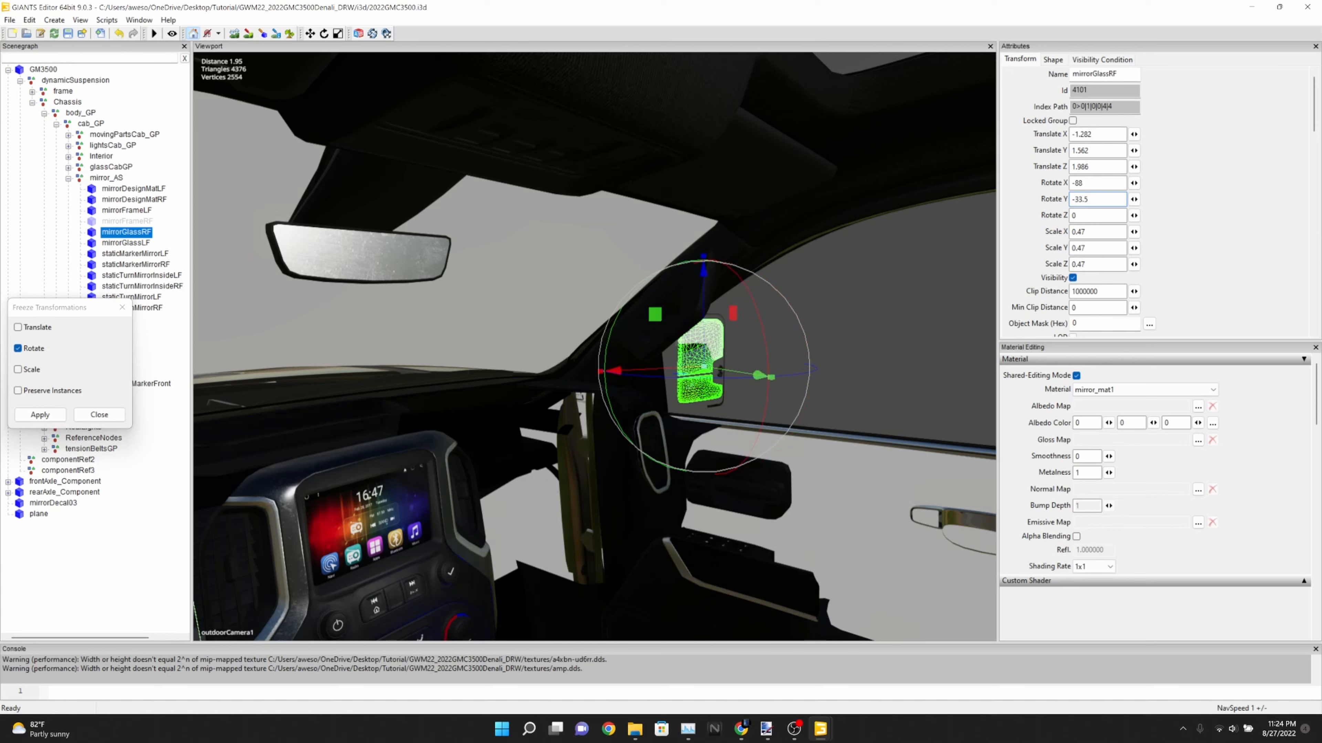
Set mirrorGlassRF's Y rotation to -31.5, close the Freeze Transformations dialog, and deselect the glass to check its reflection
{"action": "key", "text": "BackSpace"}
{"action": "key", "text": "BackSpace"}
{"action": "key", "text": "BackSpace"}
{"action": "type", "text": "2"}
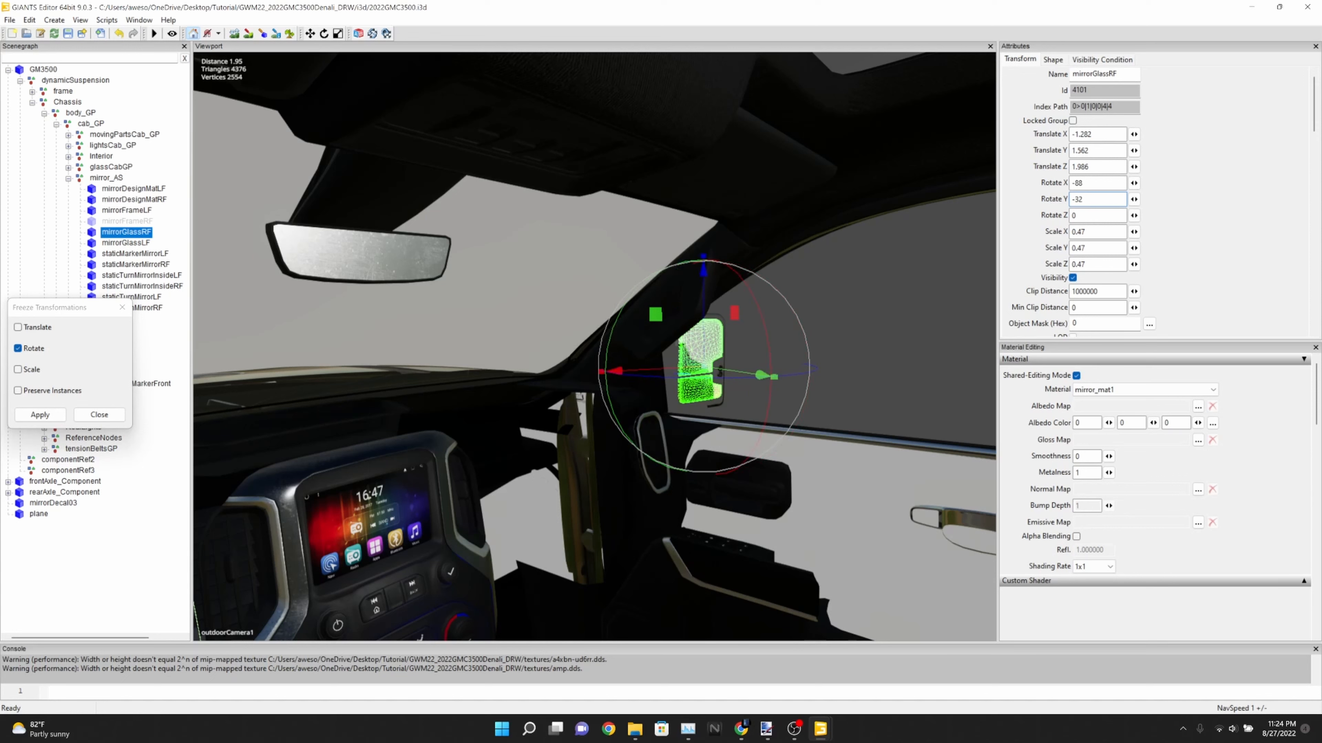
{"action": "key", "text": "BackSpace"}
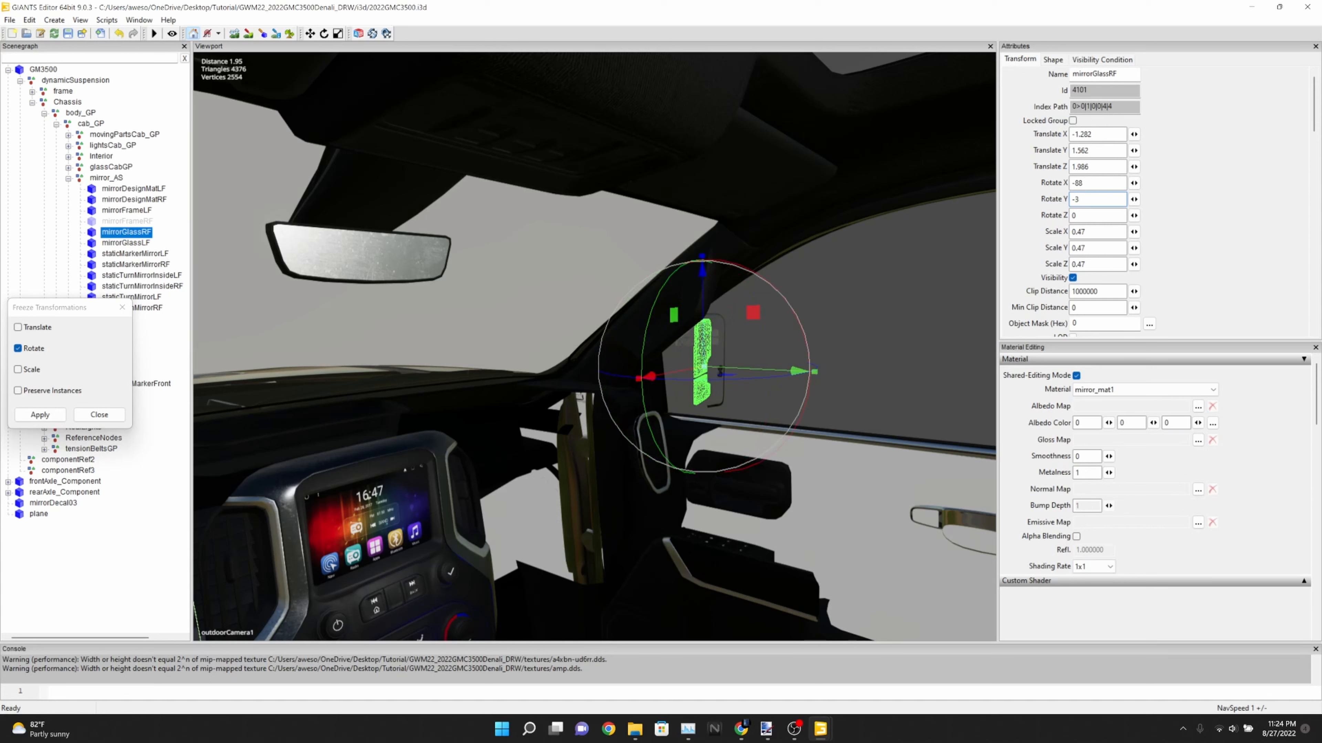
{"action": "type", "text": "1"}
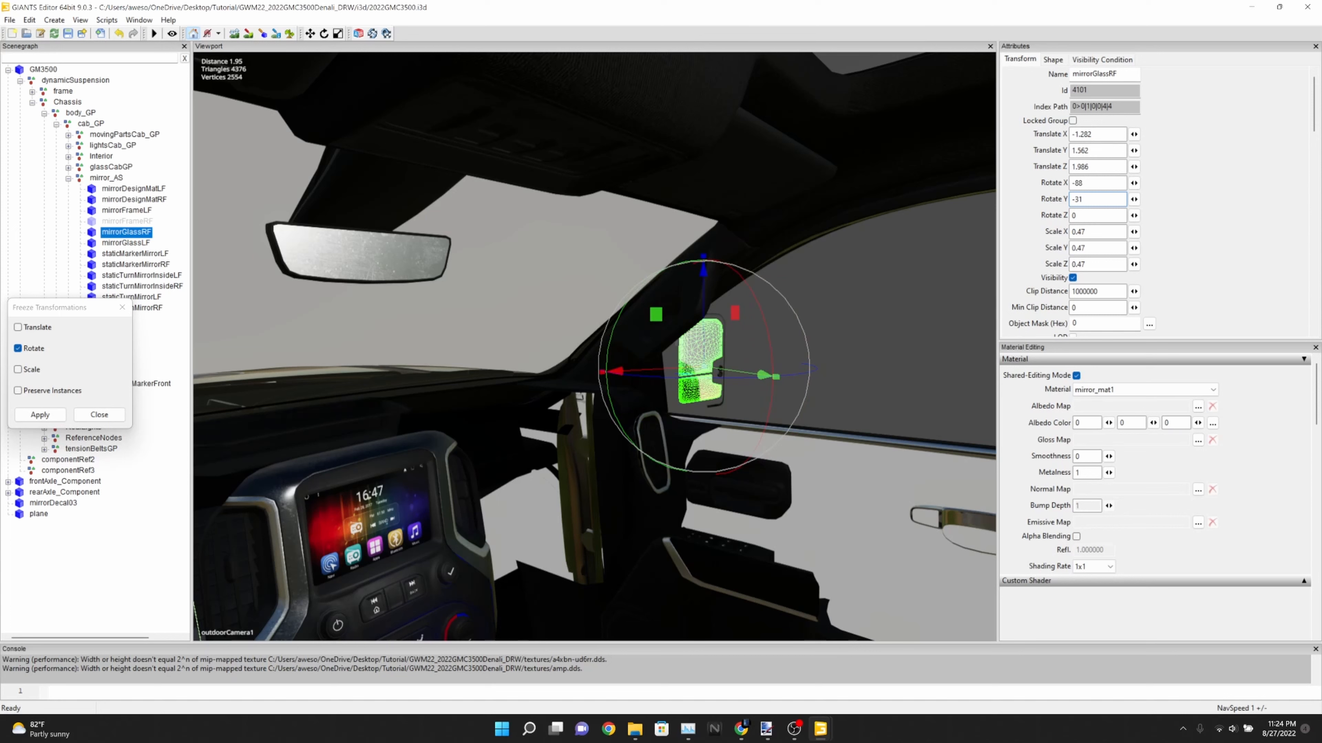
{"action": "type", "text": ".5"}
{"action": "left_click", "coordinate": [99, 415]}
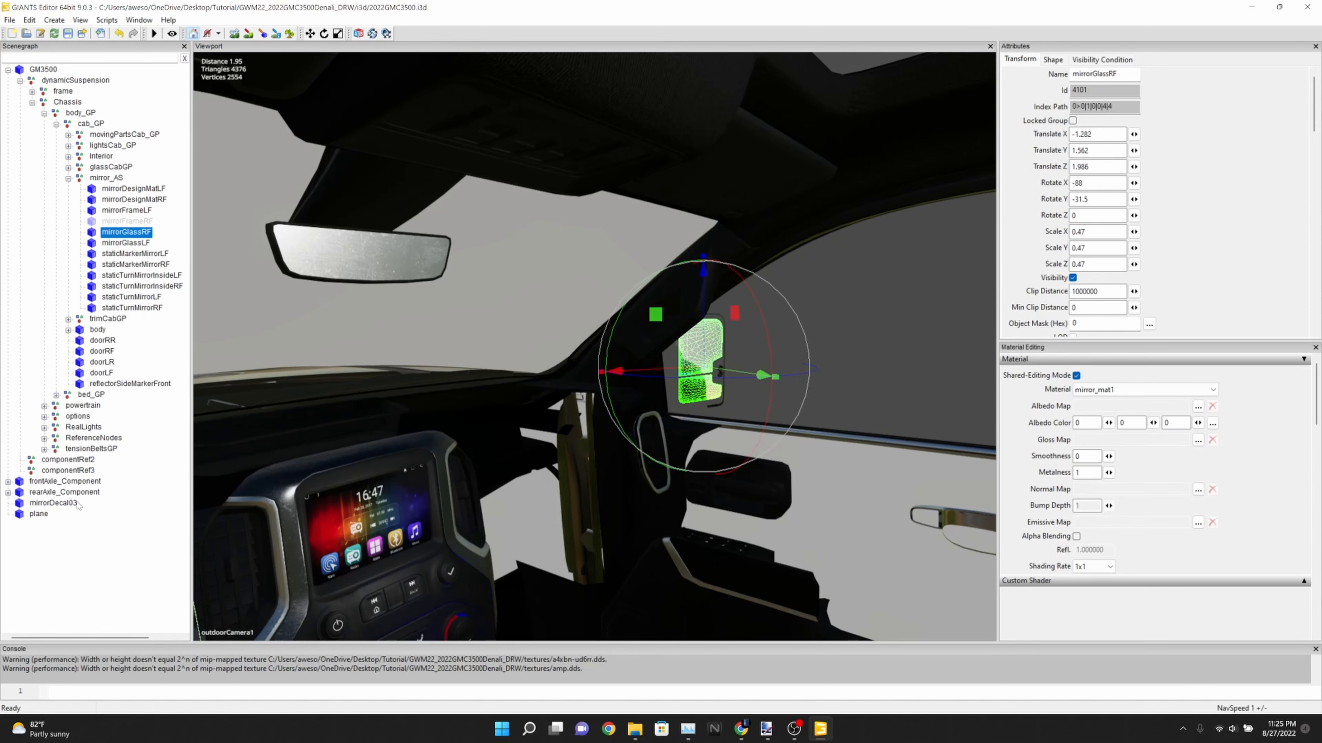
{"action": "left_click", "coordinate": [111, 549]}
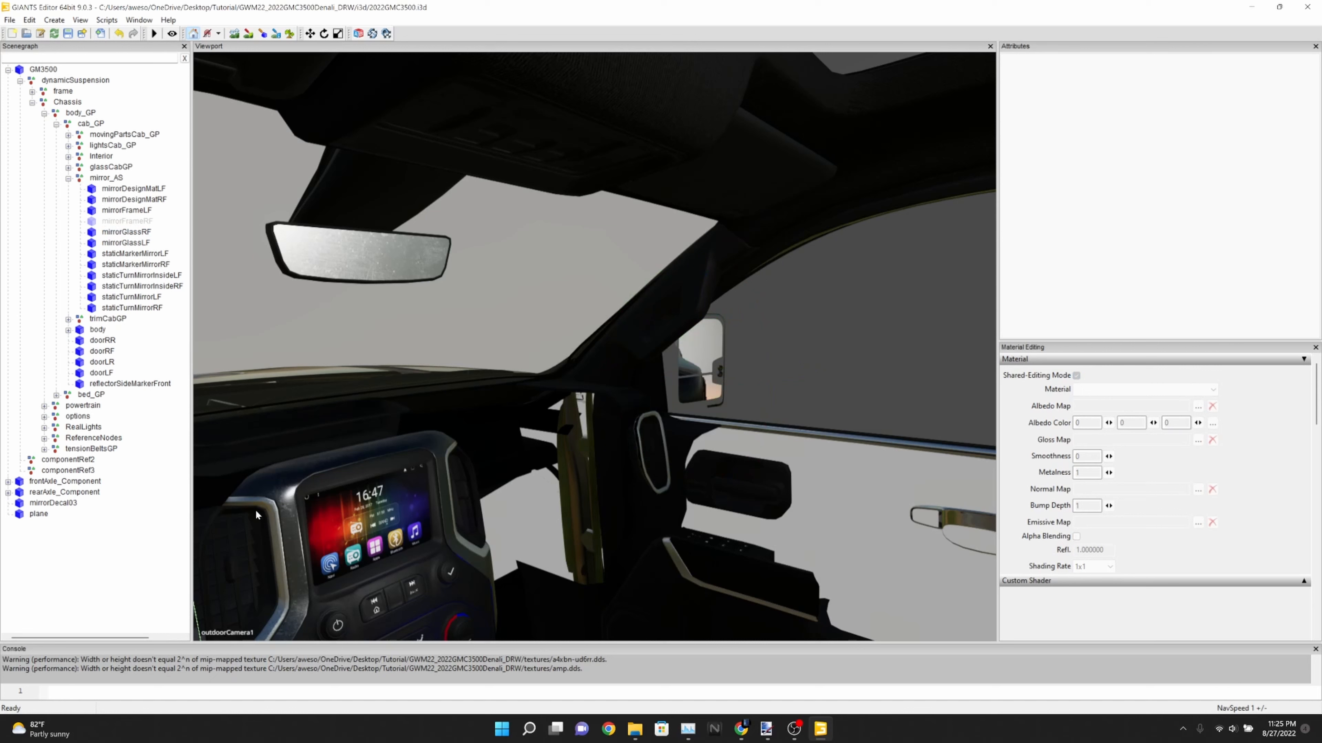
Select mirrorGlassRF again and set its Y rotation to -31.9
{"action": "left_click", "coordinate": [134, 232]}
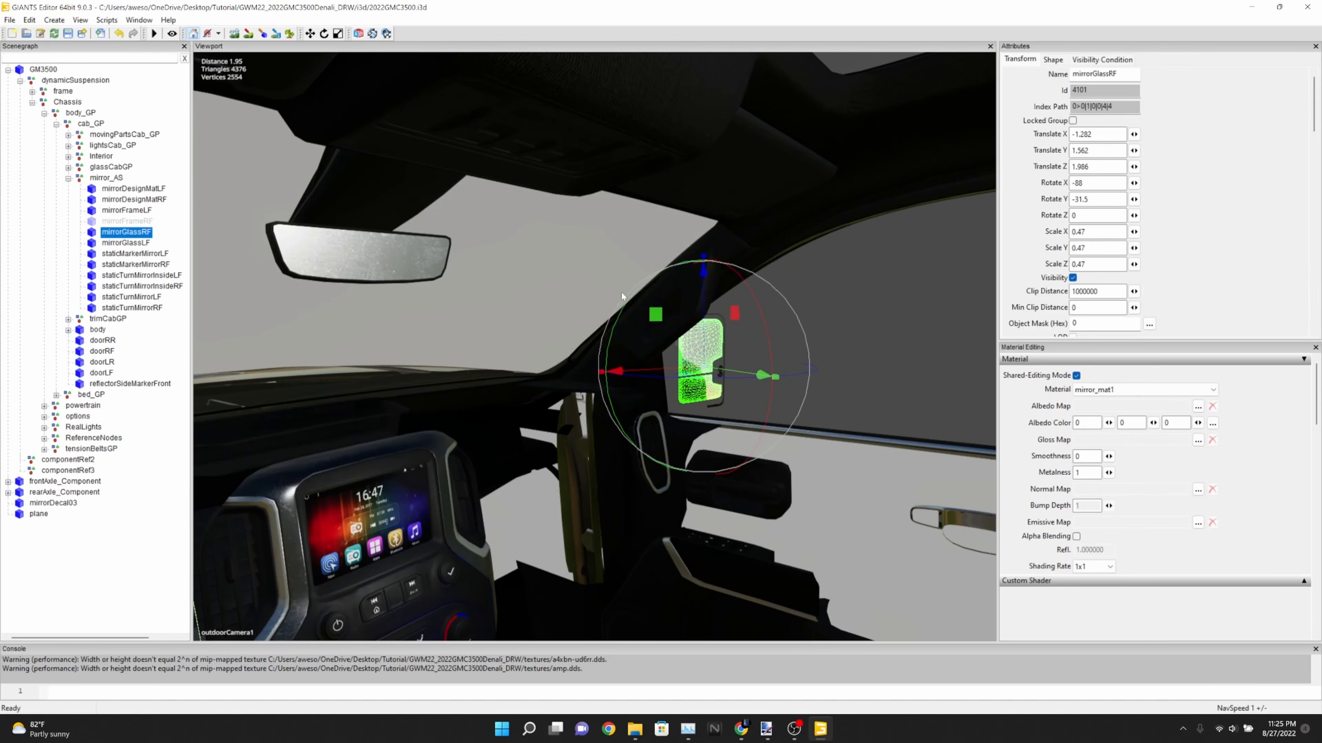
{"action": "left_click", "coordinate": [1090, 198]}
{"action": "key", "text": "BackSpace"}
{"action": "type", "text": "8"}
{"action": "key", "text": "BackSpace"}
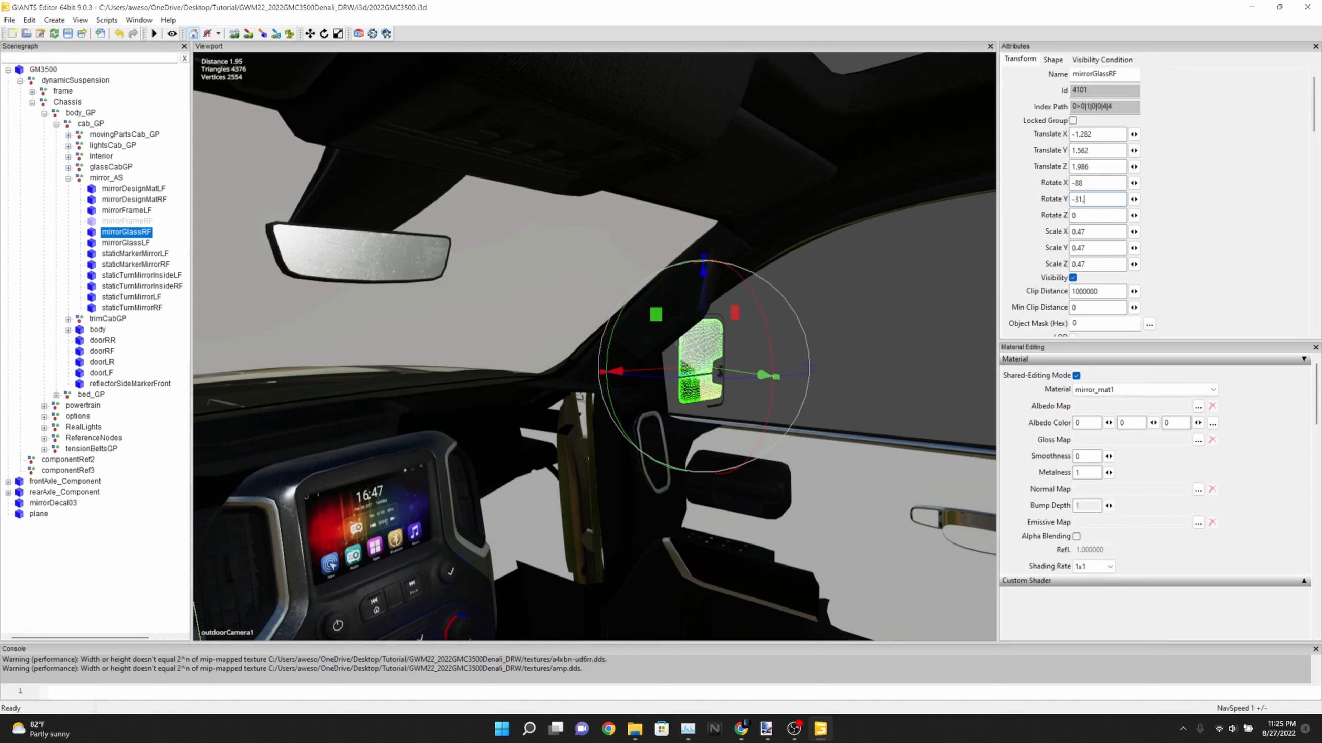
{"action": "type", "text": "9"}
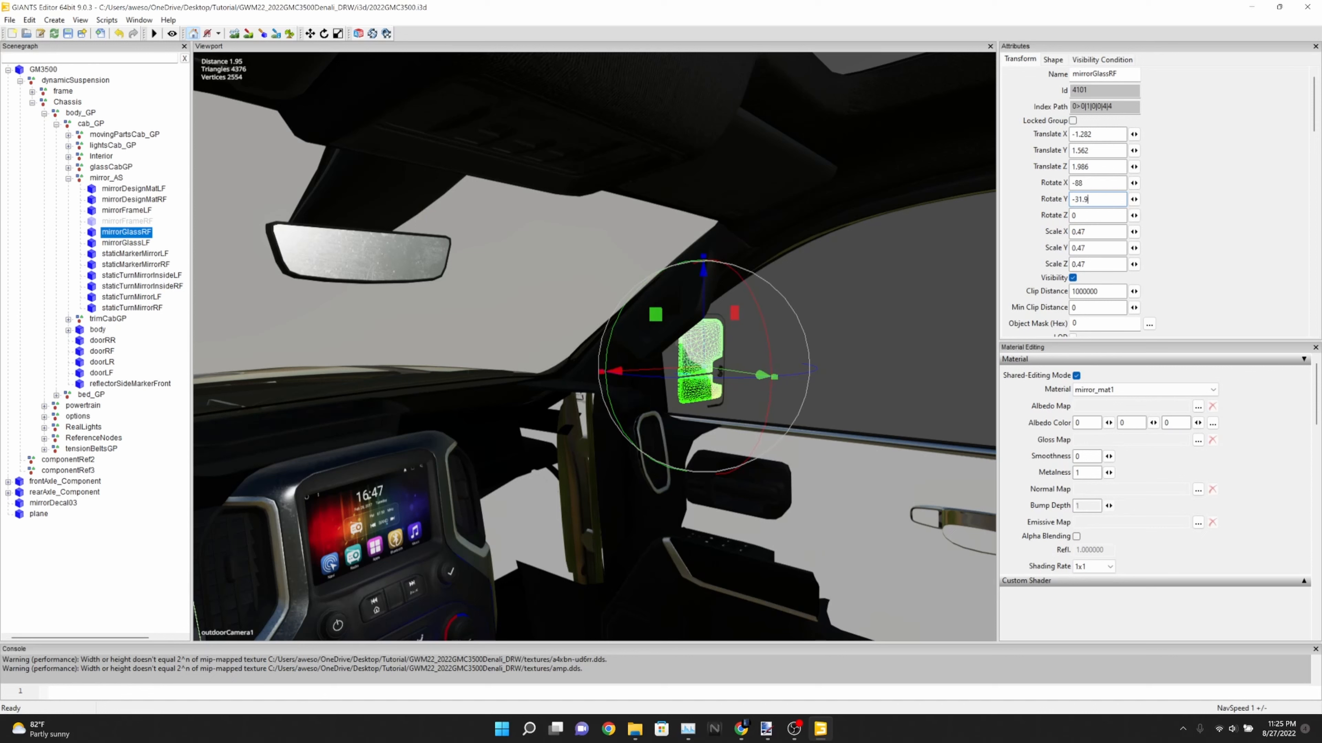
Set mirrorGlassRF's Y rotation to -32 and deselect the glass to check its reflection from the driver's view
{"action": "key", "text": "BackSpace"}
{"action": "key", "text": "BackSpace"}
{"action": "key", "text": "BackSpace"}
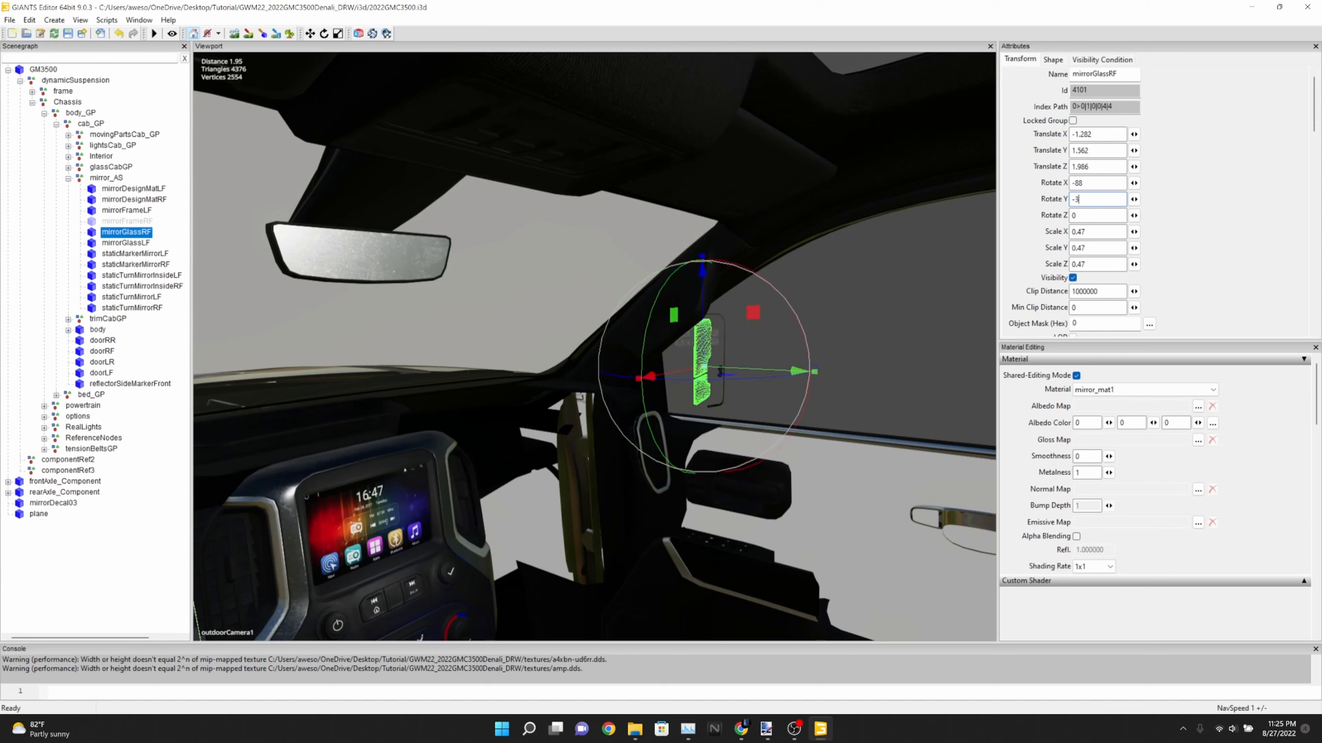
{"action": "type", "text": "2"}
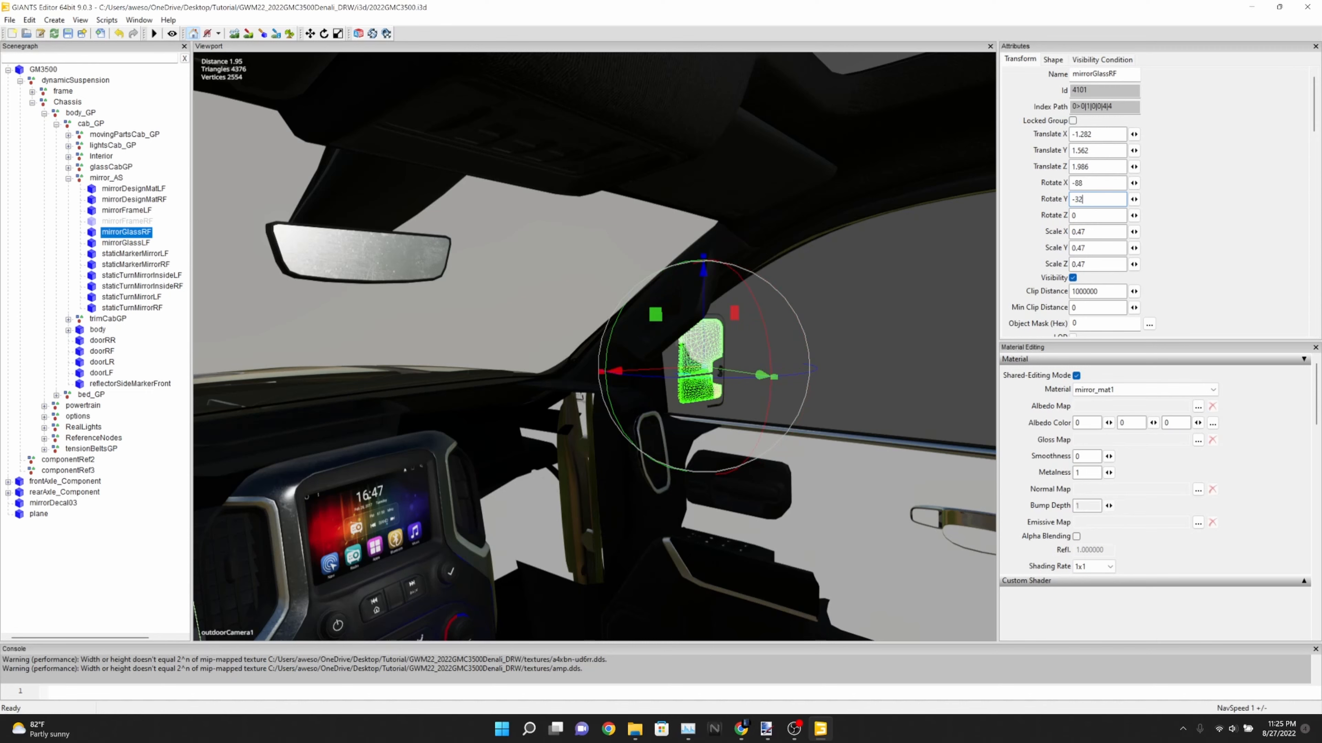
{"action": "left_click", "coordinate": [174, 490]}
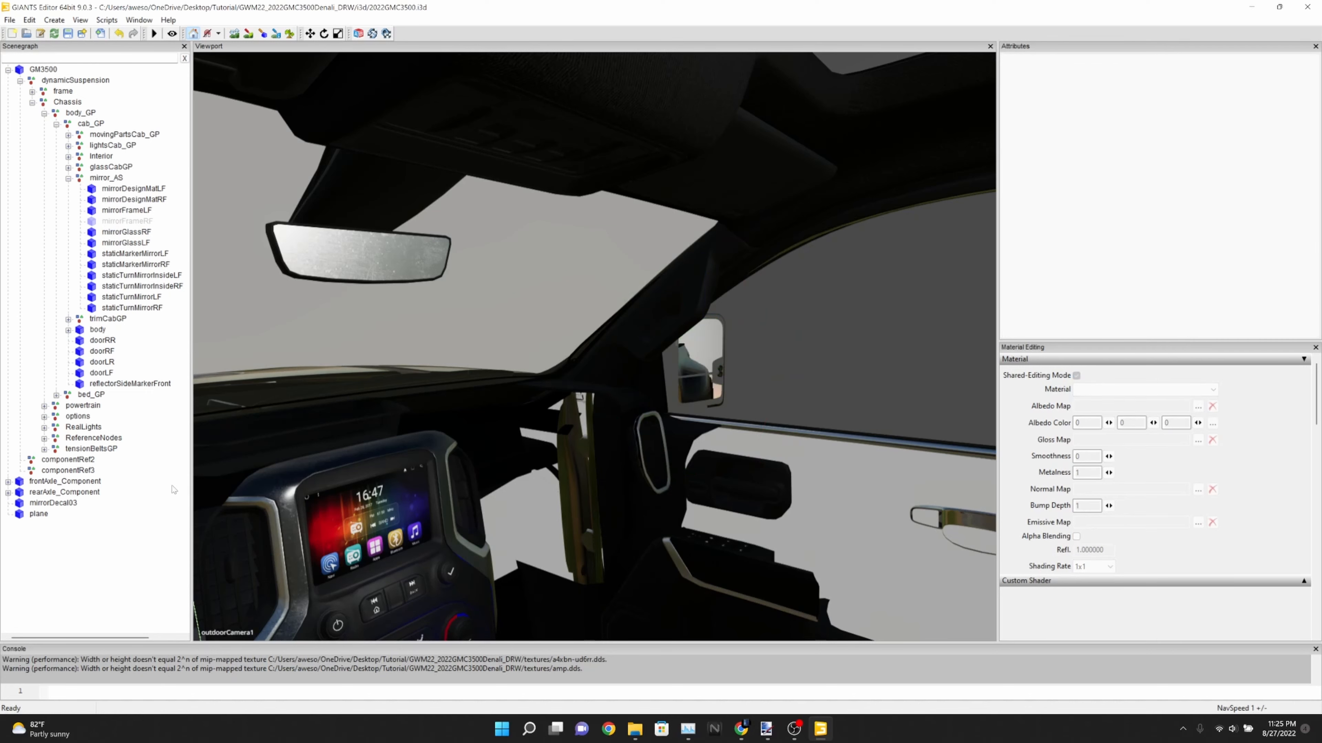
{"action": "left_click_drag", "start_coordinate": [518, 445], "coordinate": [478, 444], "text": "alt"}
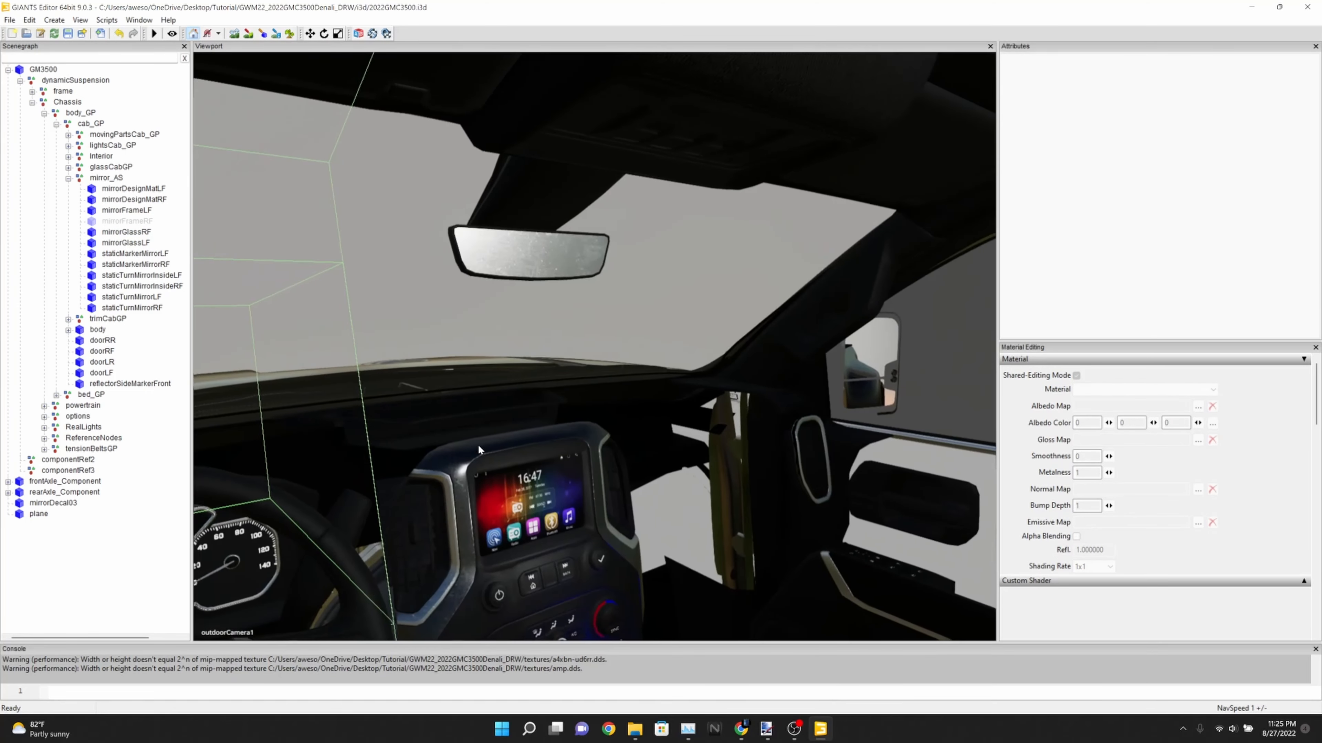
Review mirrorGlassRF's X and Y rotation values, deselect the glass, and examine the mirrors from the driver's seat
{"action": "left_click", "coordinate": [125, 233]}
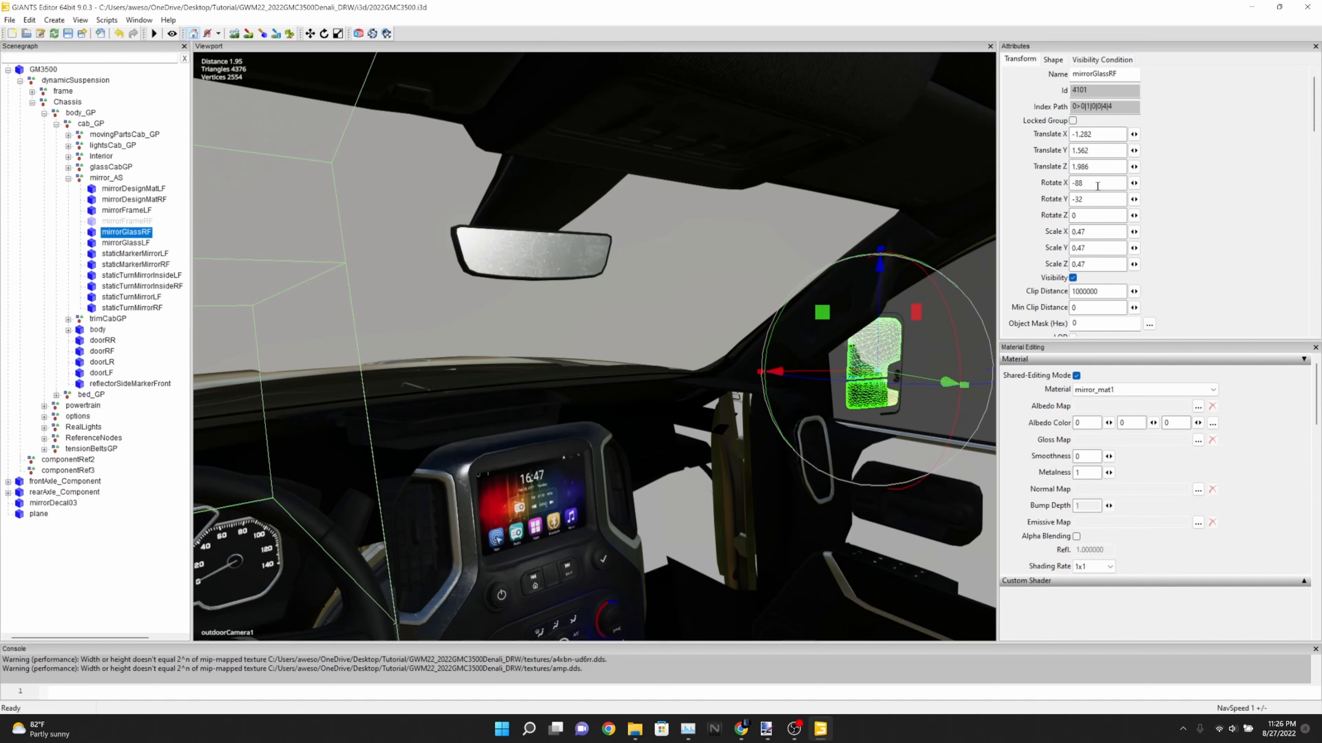
{"action": "left_click_drag", "start_coordinate": [1096, 185], "coordinate": [1065, 182]}
{"action": "left_click", "coordinate": [1108, 183]}
{"action": "left_click", "coordinate": [119, 34]}
{"action": "left_click", "coordinate": [1082, 184]}
{"action": "mouse_move", "coordinate": [1089, 182]}
{"action": "left_mouse_down"}
{"action": "mouse_move", "coordinate": [1070, 185]}
{"action": "mouse_move", "coordinate": [1071, 201]}
{"action": "left_mouse_up"}
{"action": "left_click", "coordinate": [150, 532]}
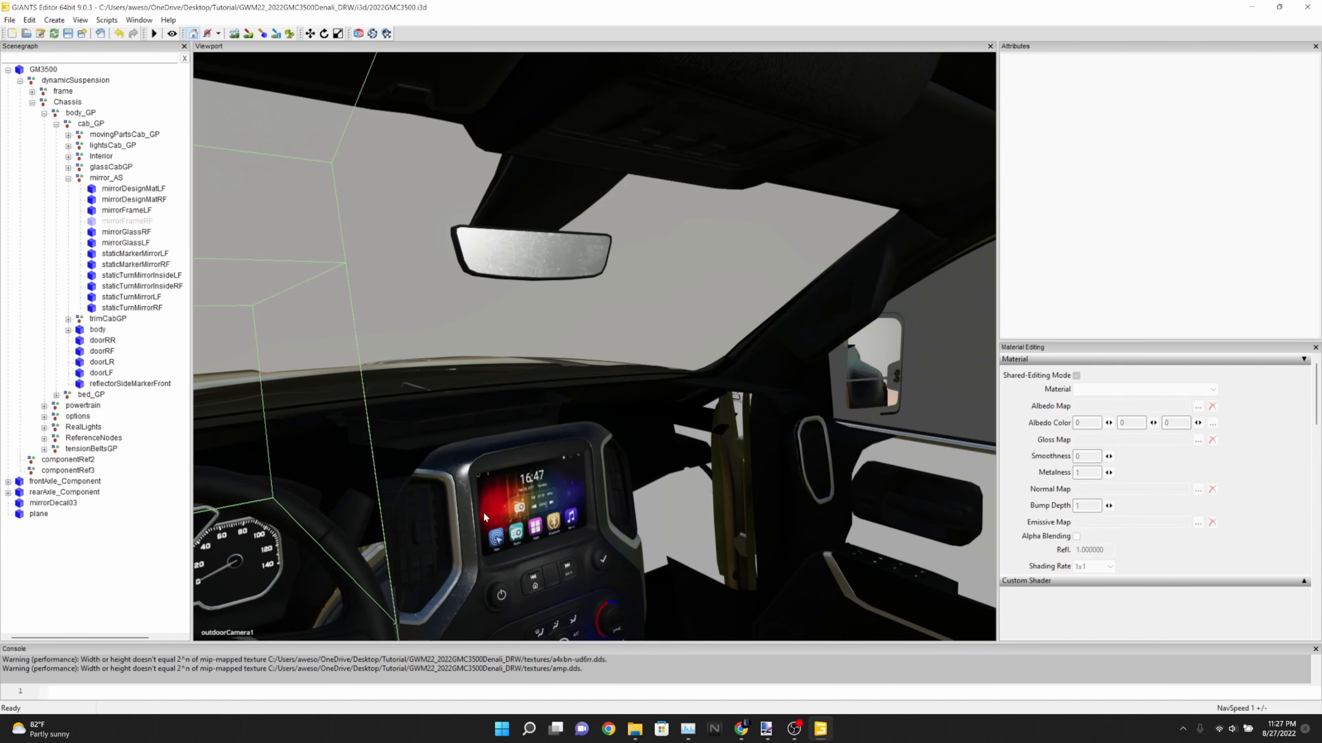
{"action": "right_click_drag", "start_coordinate": [504, 509], "coordinate": [463, 500]}
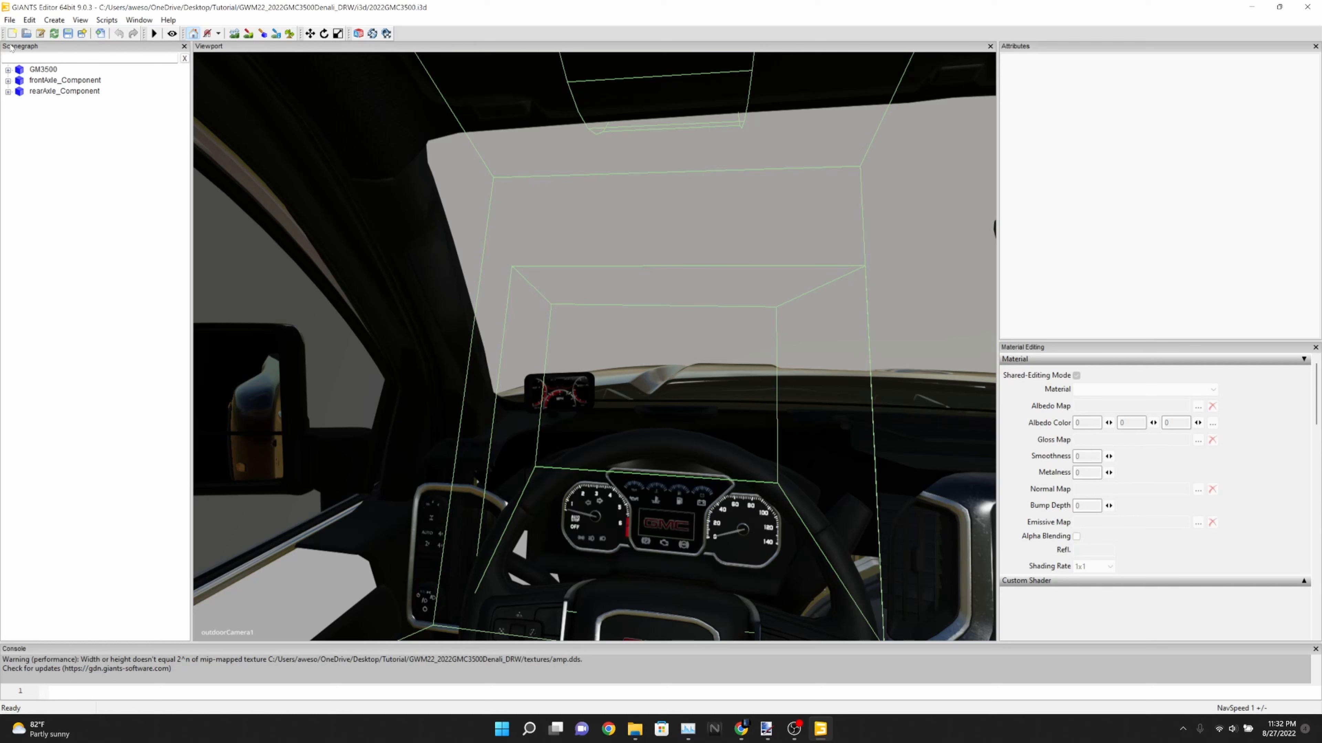
Save the 2022GMC3500.i3d scene and close the editor
{"action": "left_click", "coordinate": [9, 21]}
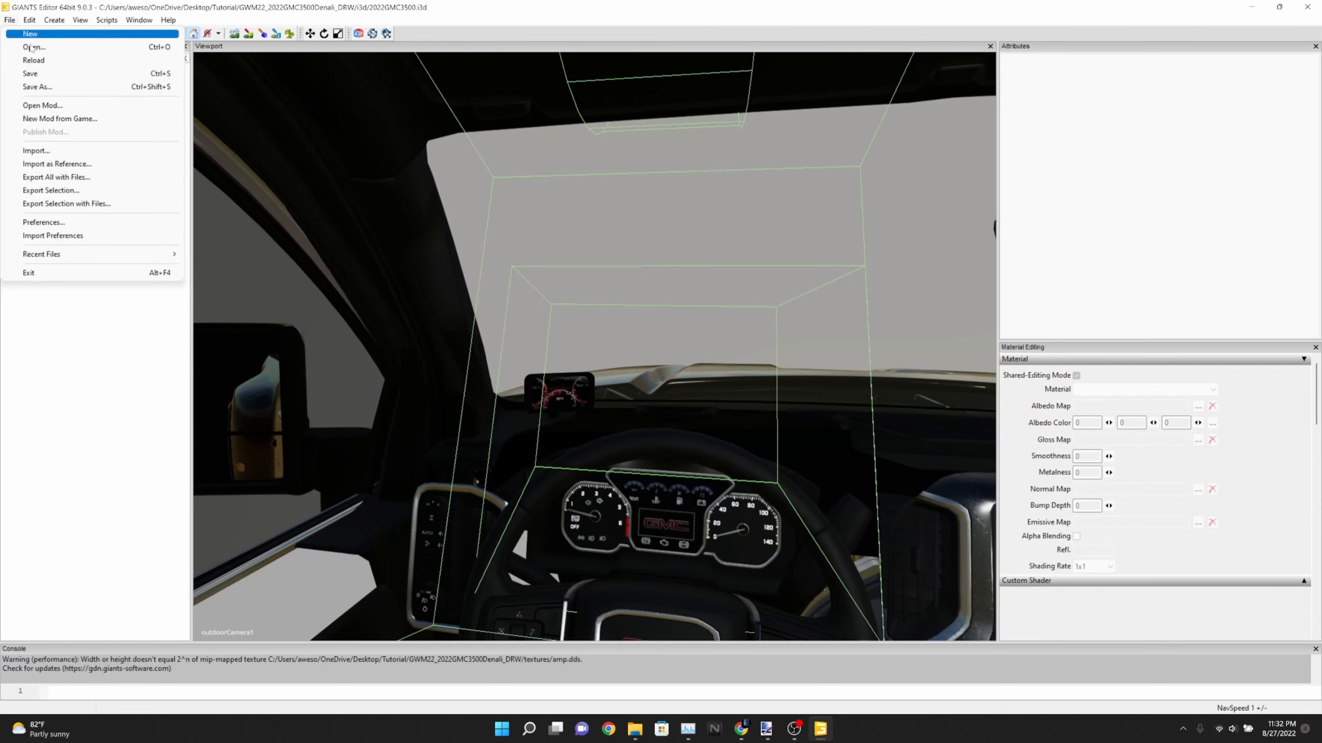
{"action": "left_click", "coordinate": [63, 203]}
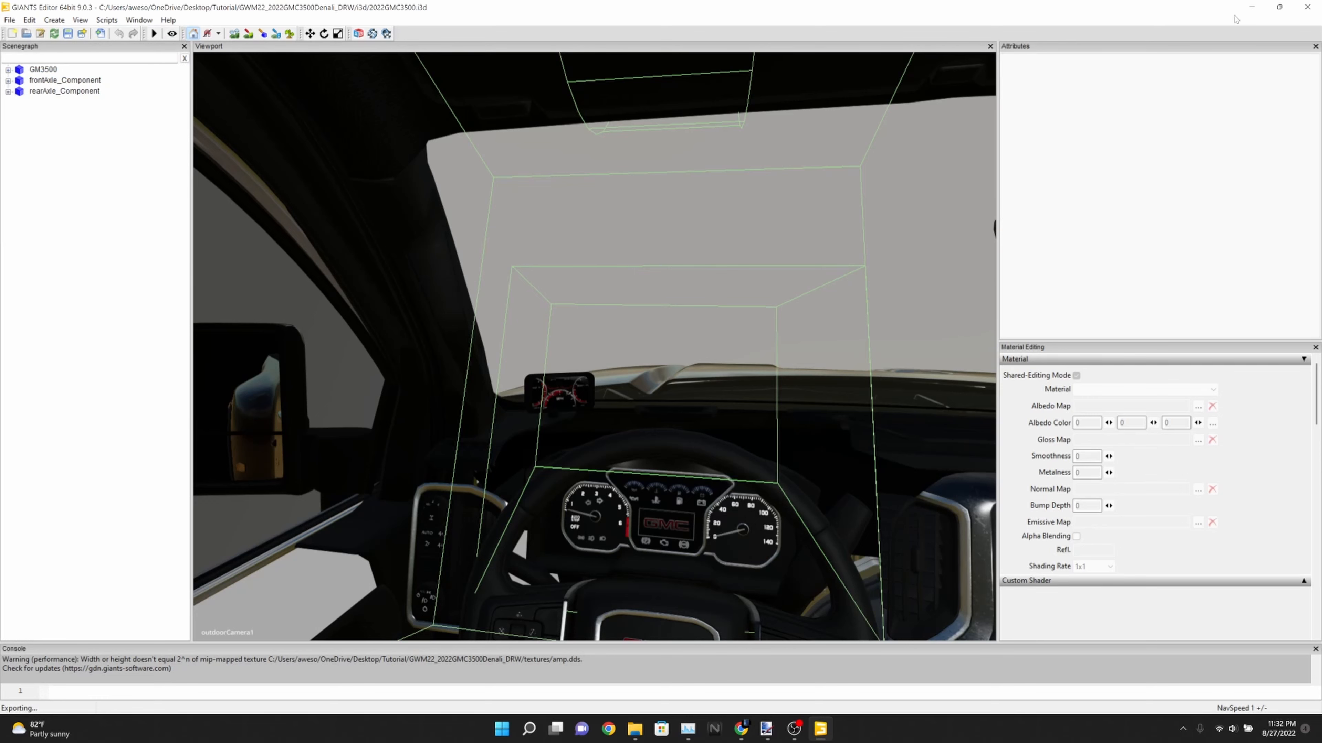
{"action": "left_click", "coordinate": [1307, 7]}
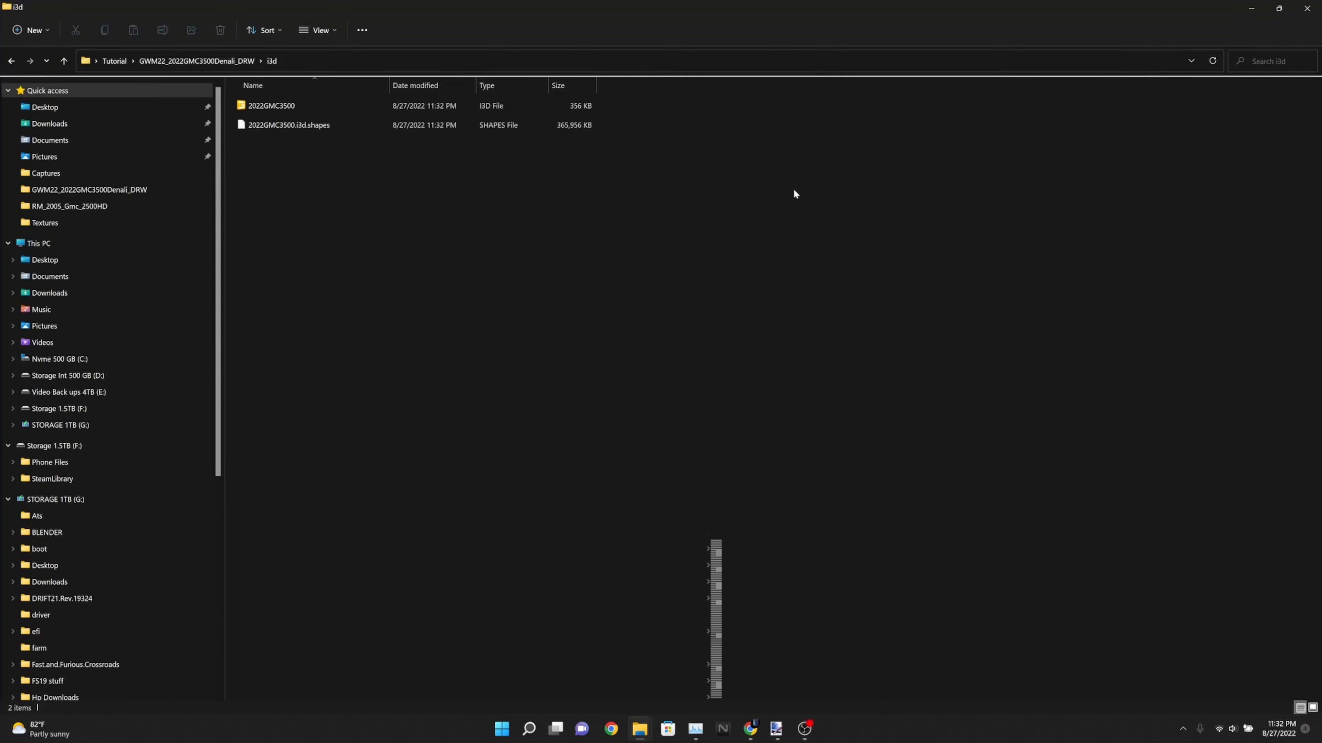
Go up to the Tutorial folder and copy the name text of the GWM22_2022GMC3500Denali_DRW folder
{"action": "left_click", "coordinate": [64, 62]}
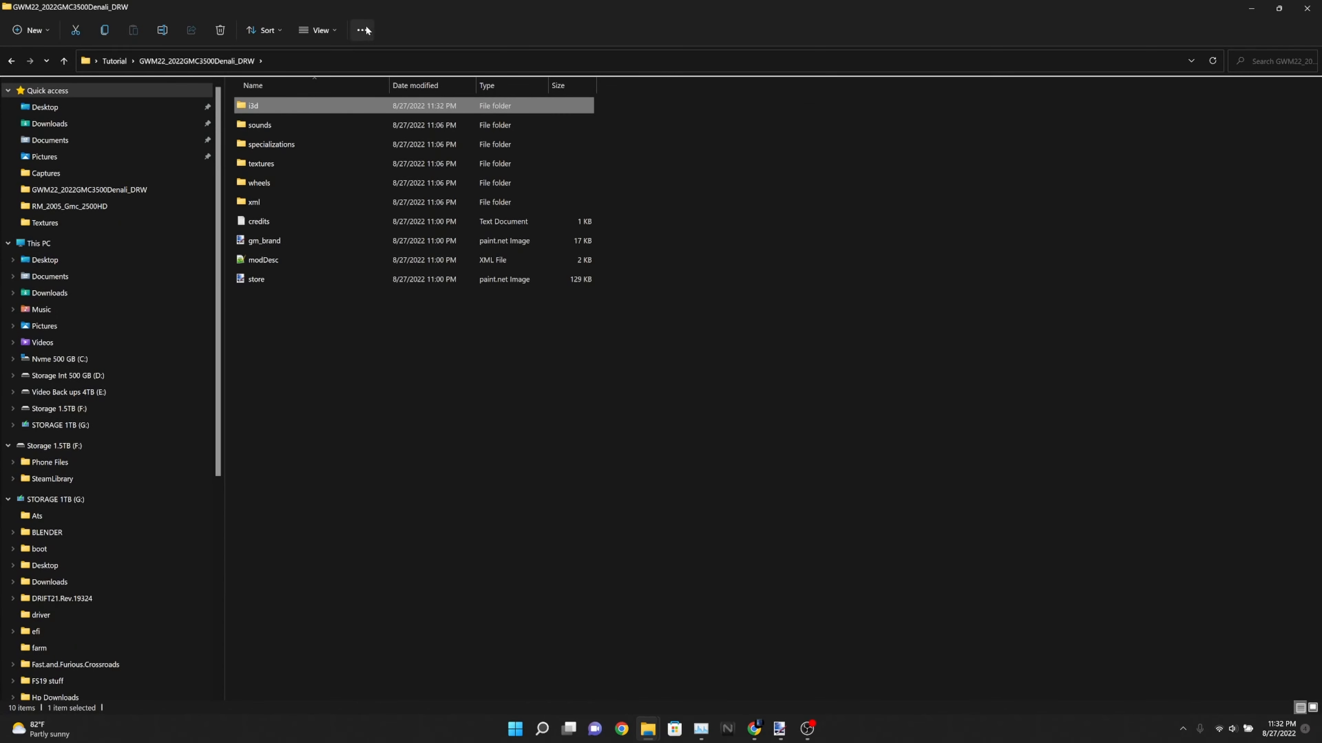
{"action": "left_click", "coordinate": [64, 61]}
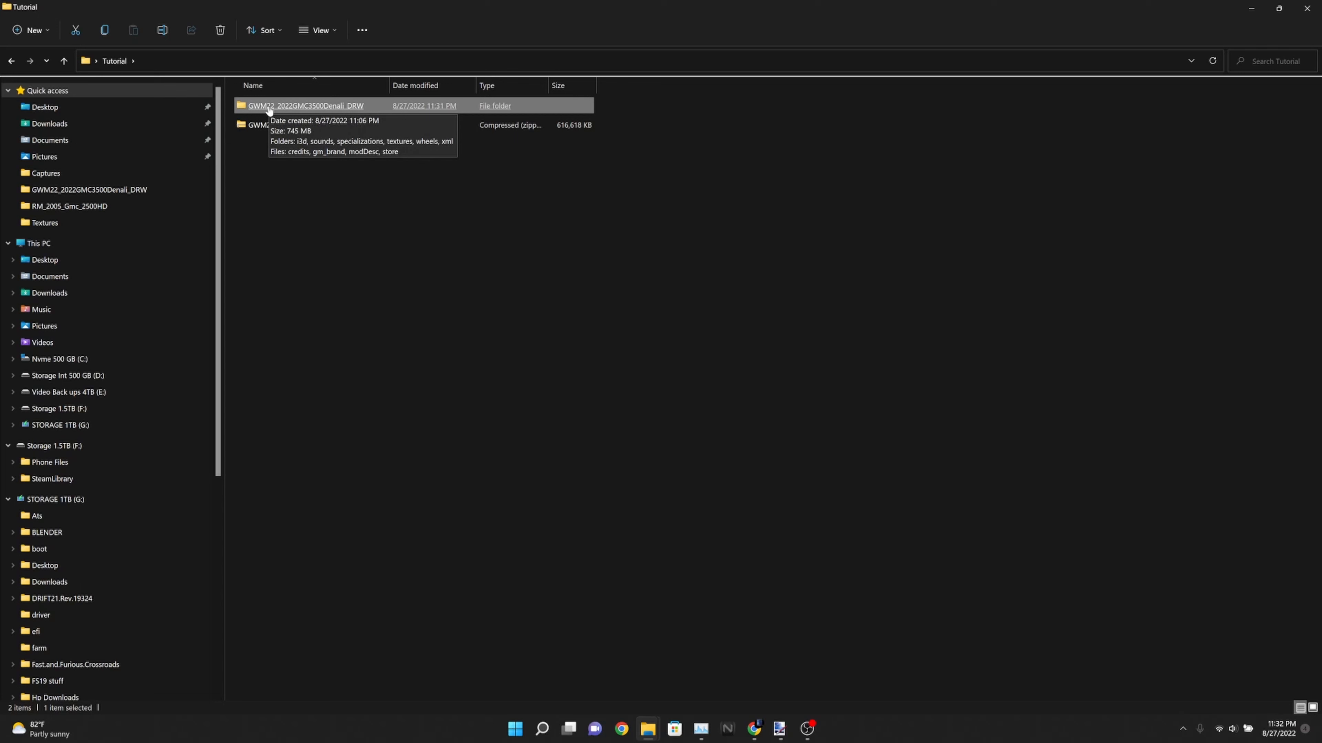
{"action": "right_click", "coordinate": [273, 108]}
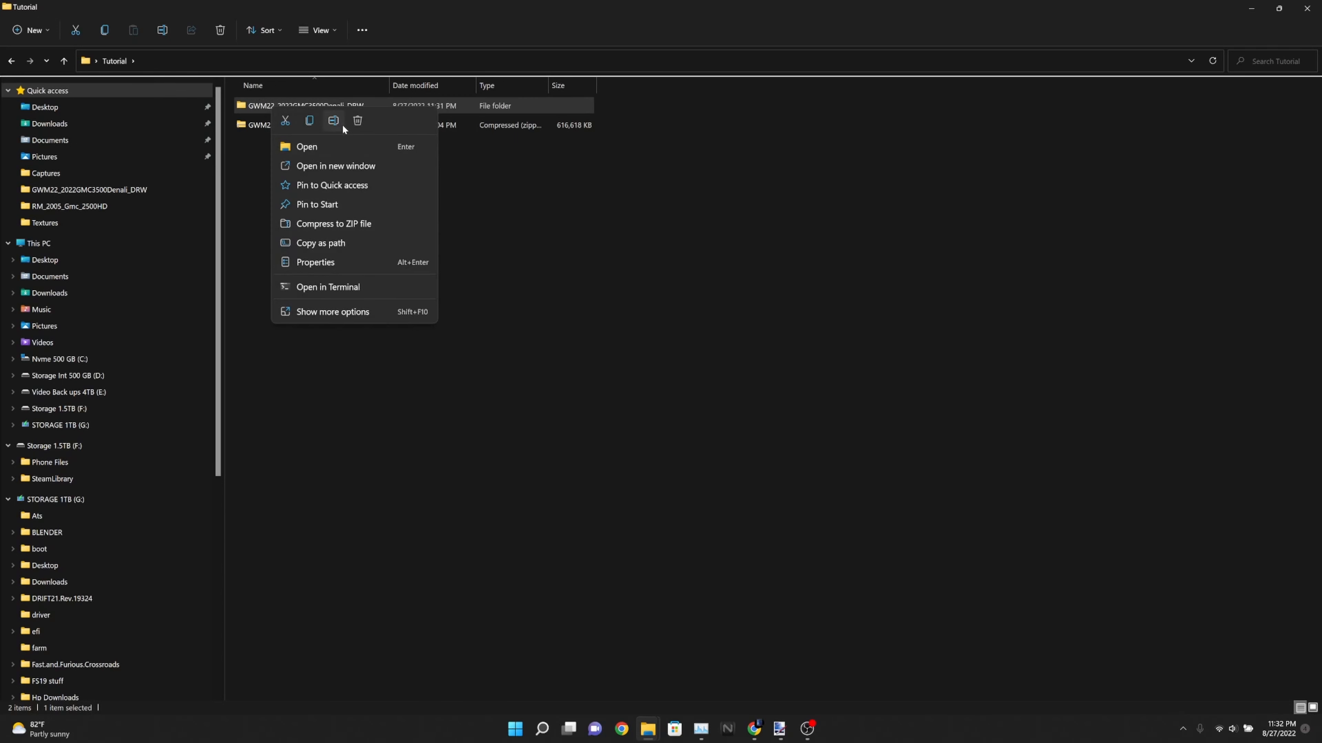
{"action": "left_click", "coordinate": [311, 121]}
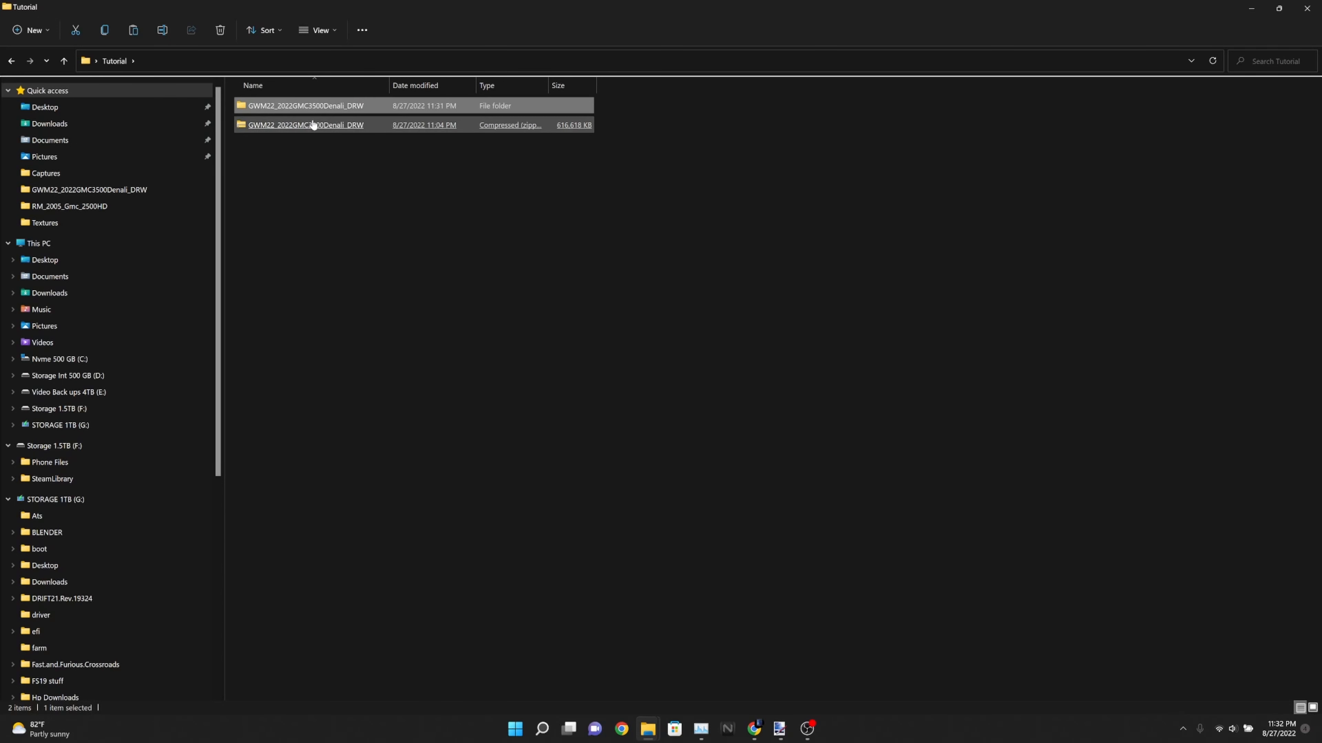
{"action": "left_click", "coordinate": [315, 129]}
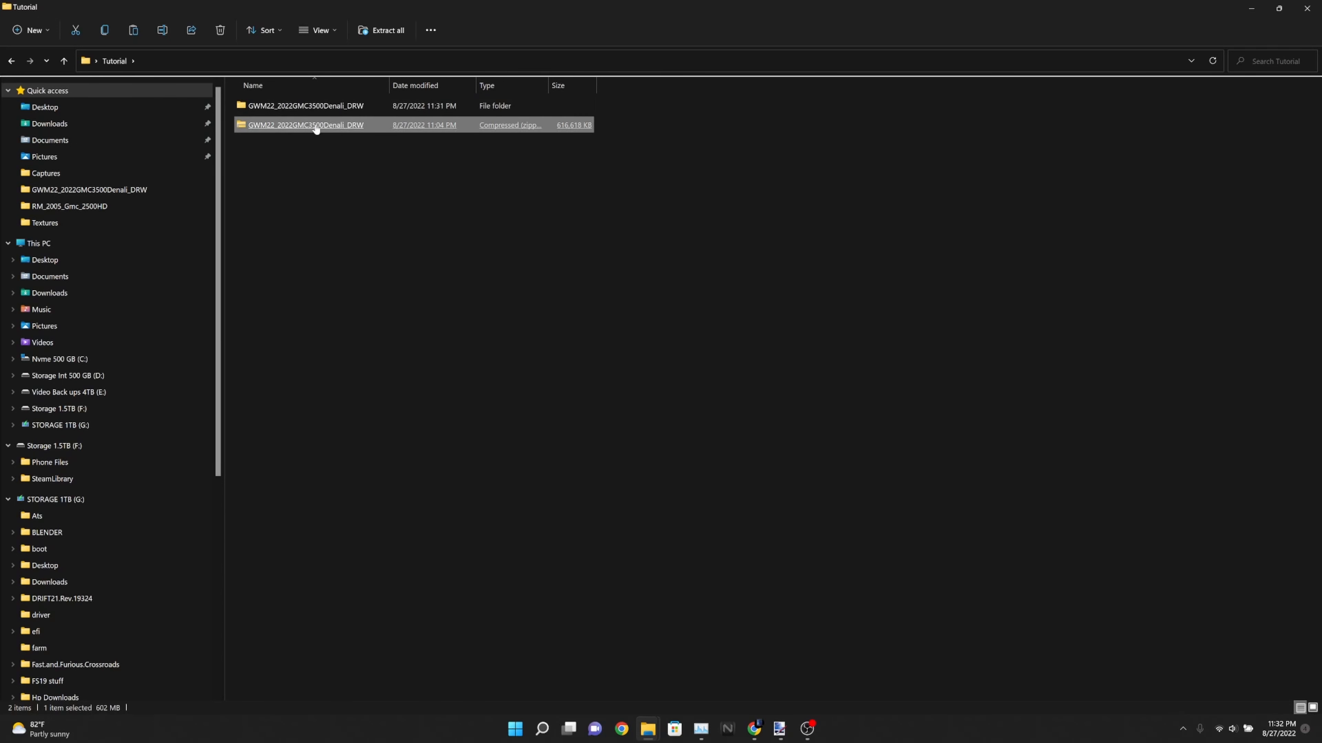
{"action": "right_click", "coordinate": [279, 111]}
{"action": "left_click", "coordinate": [367, 121]}
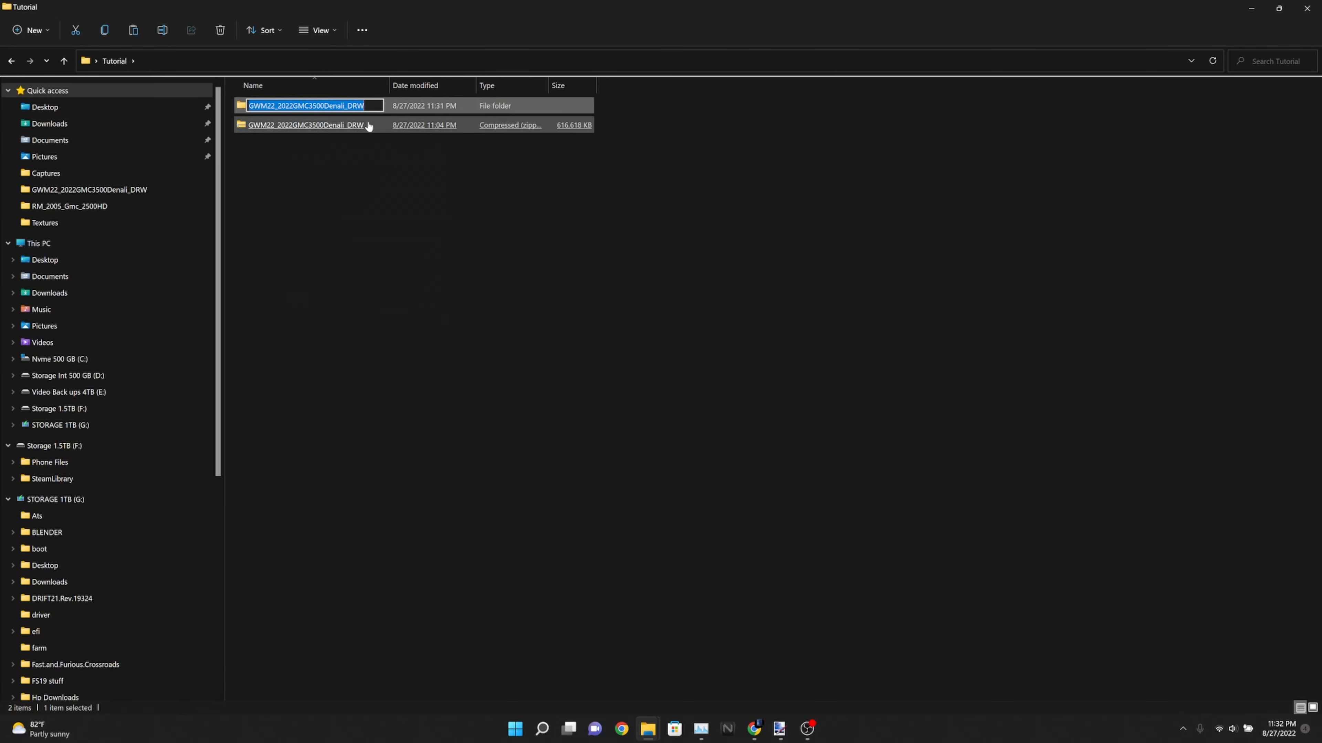
{"action": "right_click", "coordinate": [339, 106]}
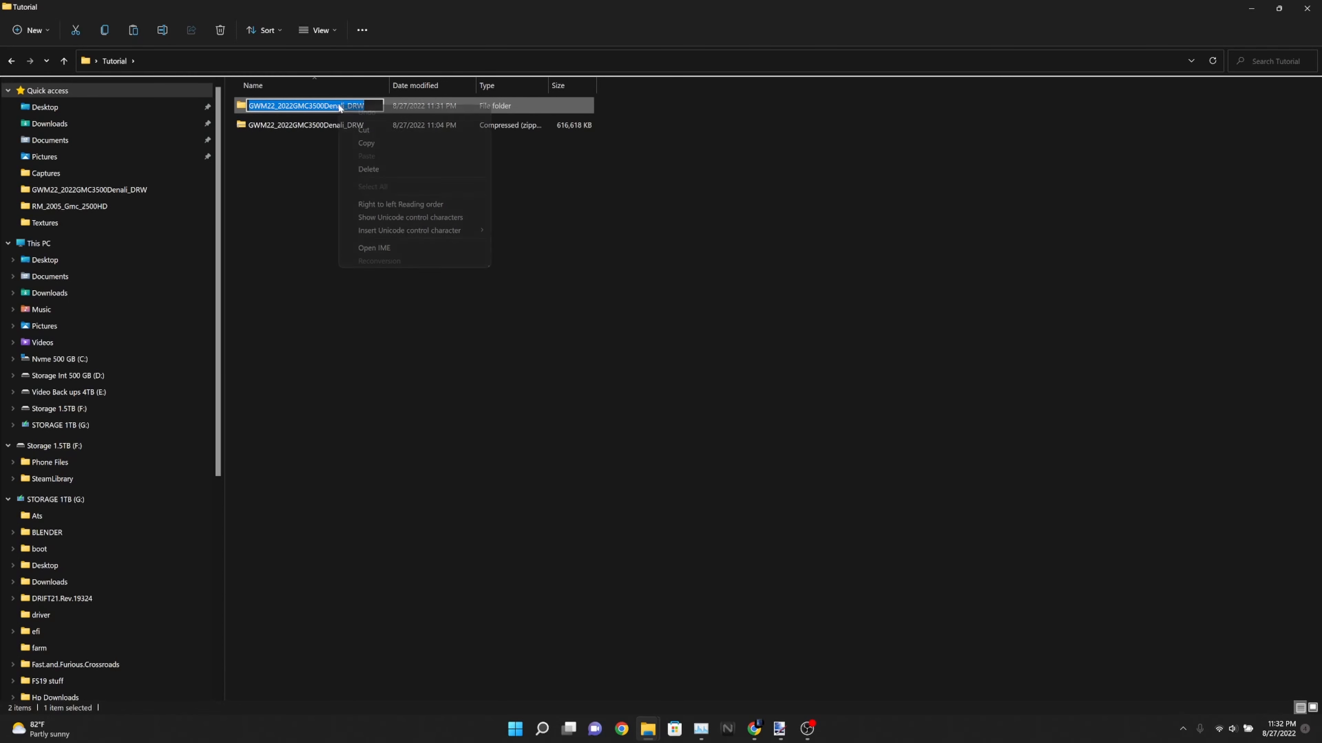
{"action": "left_click", "coordinate": [366, 144]}
{"action": "left_click", "coordinate": [367, 240]}
Compress all files and folders inside the GWM22_2022GMC3500Denali_DRW folder into a ZIP file
{"action": "double_click", "coordinate": [331, 108]}
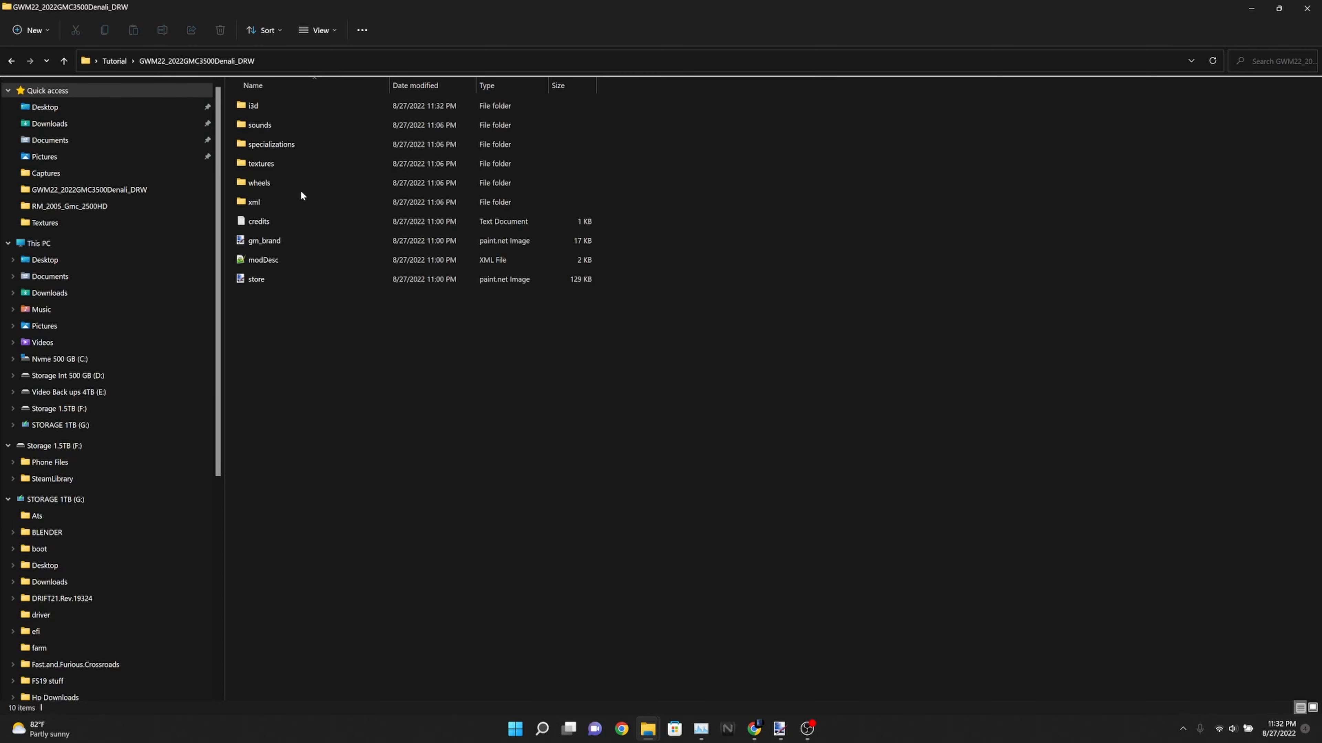
{"action": "left_click_drag", "start_coordinate": [277, 362], "coordinate": [266, 98]}
{"action": "right_click", "coordinate": [290, 109]}
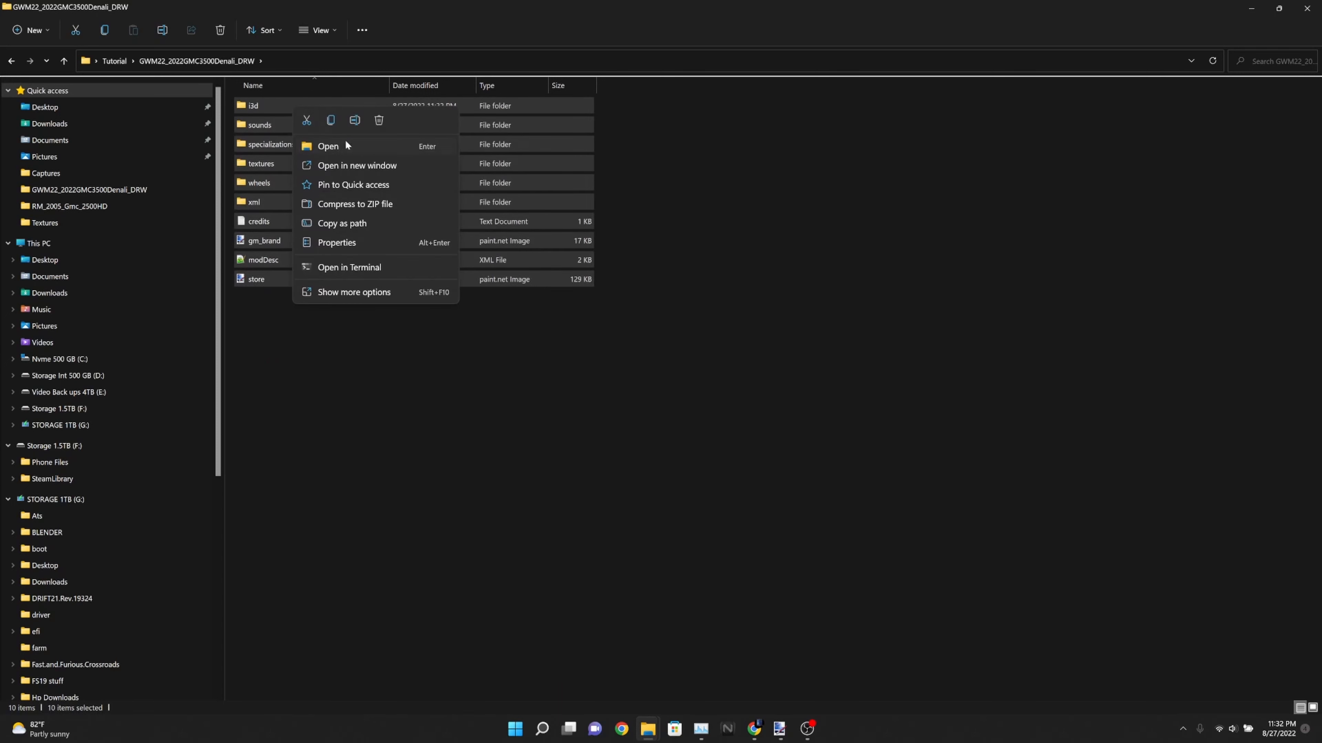
{"action": "left_click", "coordinate": [354, 203]}
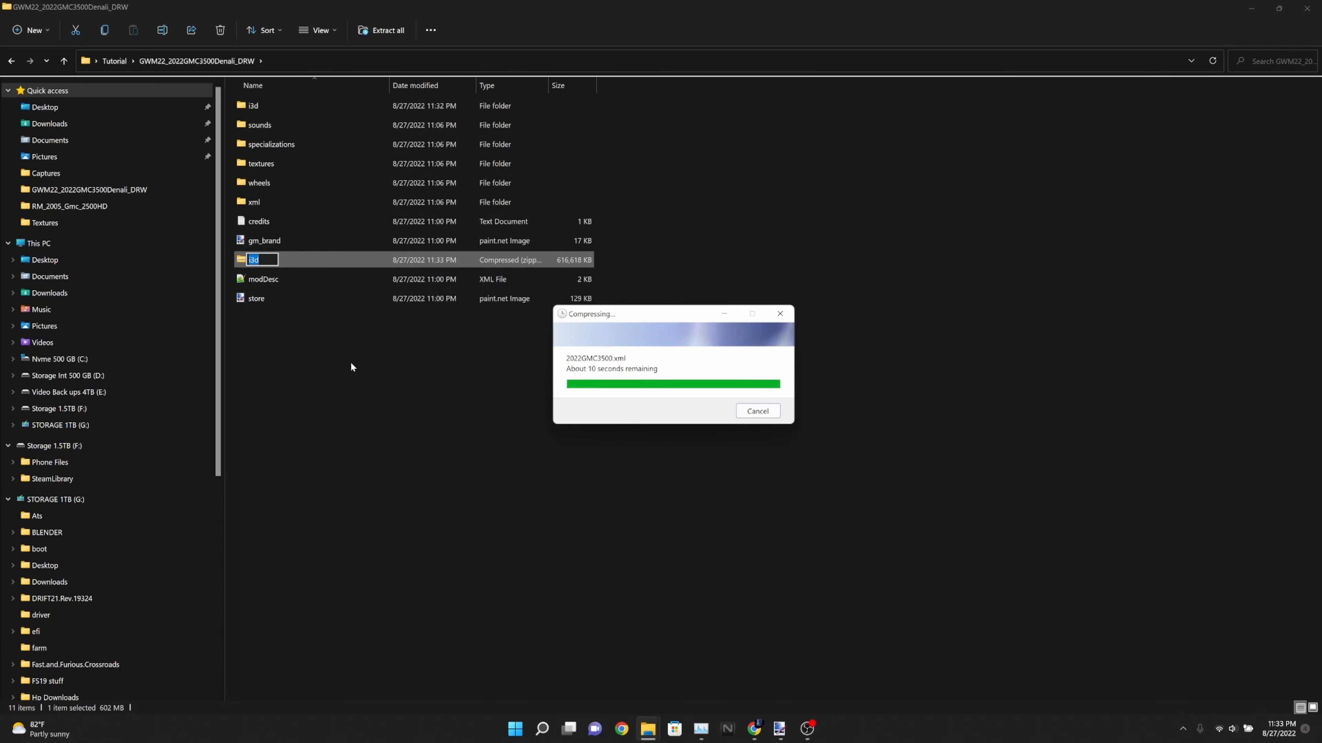
Rename the new ZIP file with the copied name GWM22_2022GMC3500Denali_DRW and select it
{"action": "right_click", "coordinate": [258, 260]}
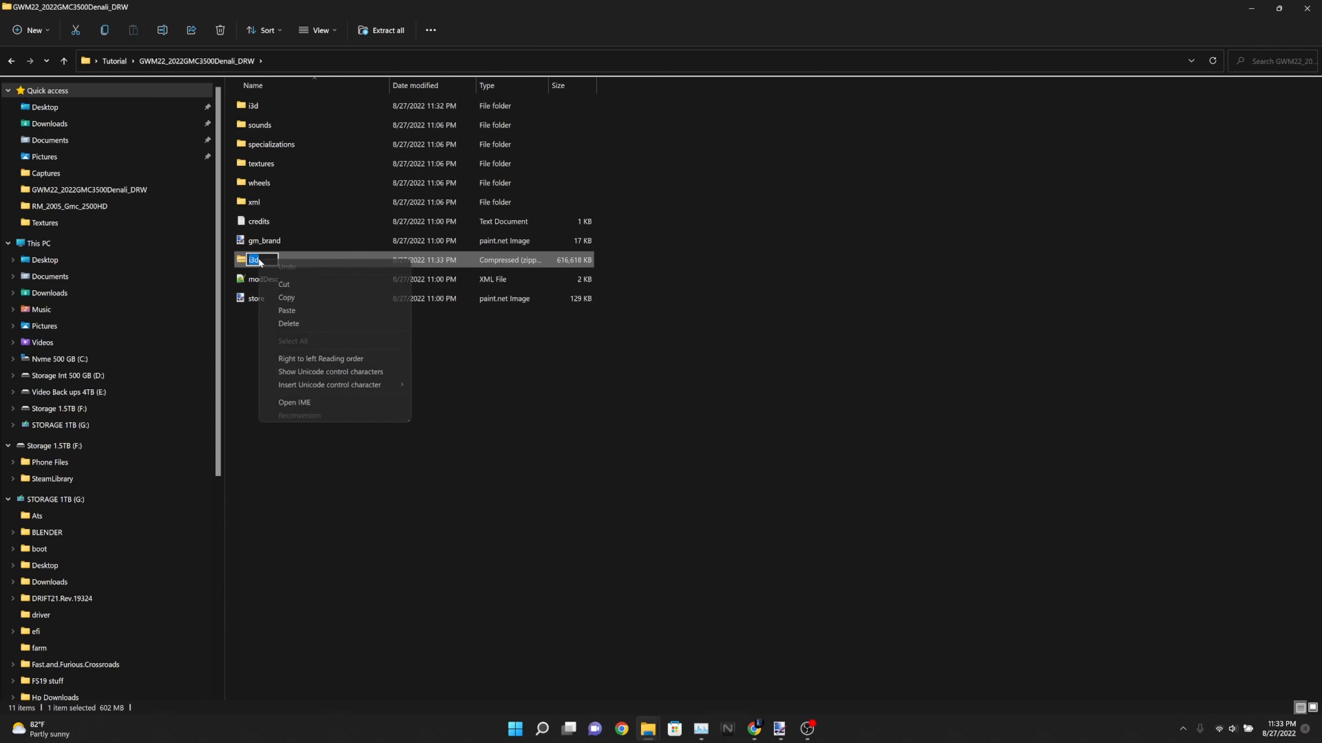
{"action": "left_click", "coordinate": [290, 311]}
{"action": "left_click", "coordinate": [418, 441]}
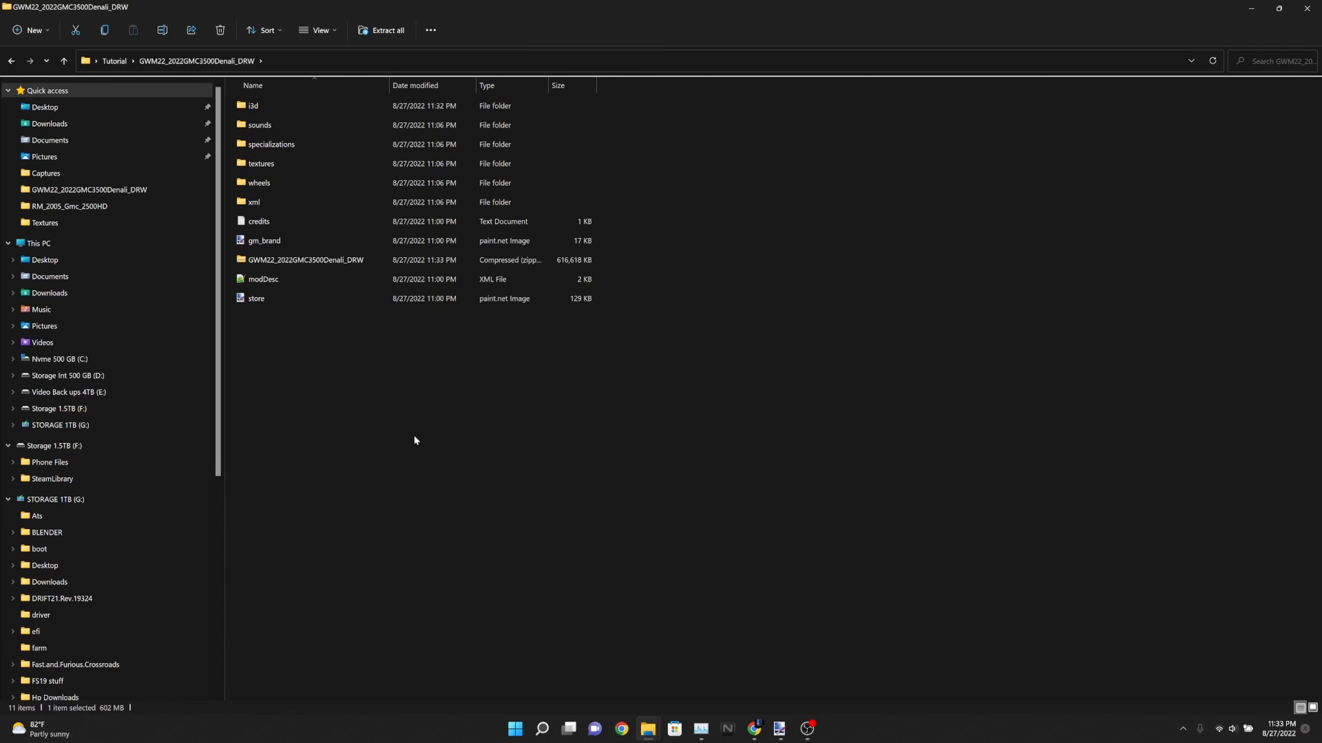
{"action": "mouse_move", "coordinate": [285, 265]}
{"action": "left_mouse_down"}
{"action": "mouse_move", "coordinate": [476, 264]}
{"action": "mouse_move", "coordinate": [722, 229]}
{"action": "mouse_move", "coordinate": [478, 238]}
{"action": "mouse_move", "coordinate": [291, 263]}
{"action": "mouse_move", "coordinate": [303, 250]}
{"action": "mouse_move", "coordinate": [295, 263]}
{"action": "left_mouse_up"}
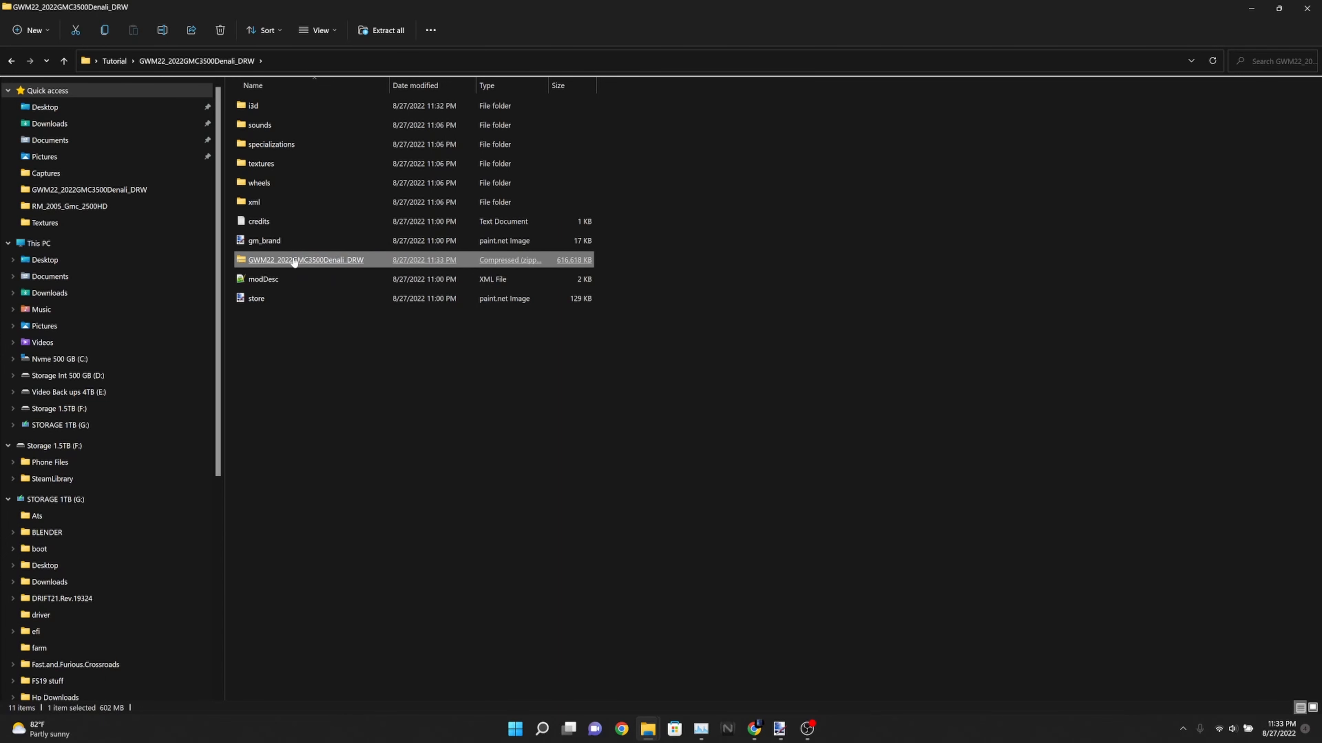